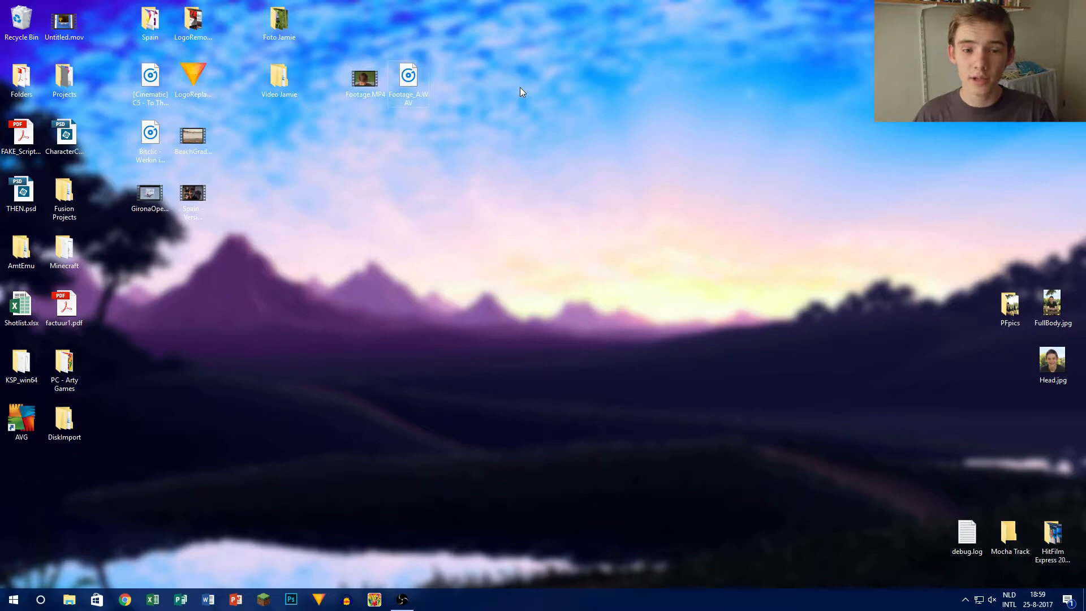
drag(413, 59, 430, 125)
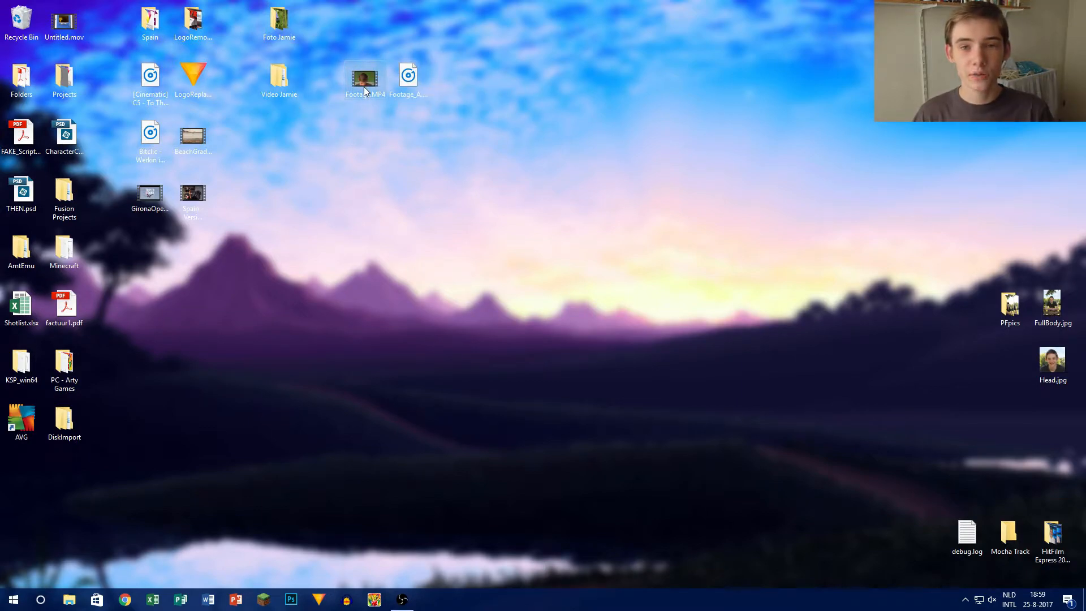
mouse_move(364, 86)
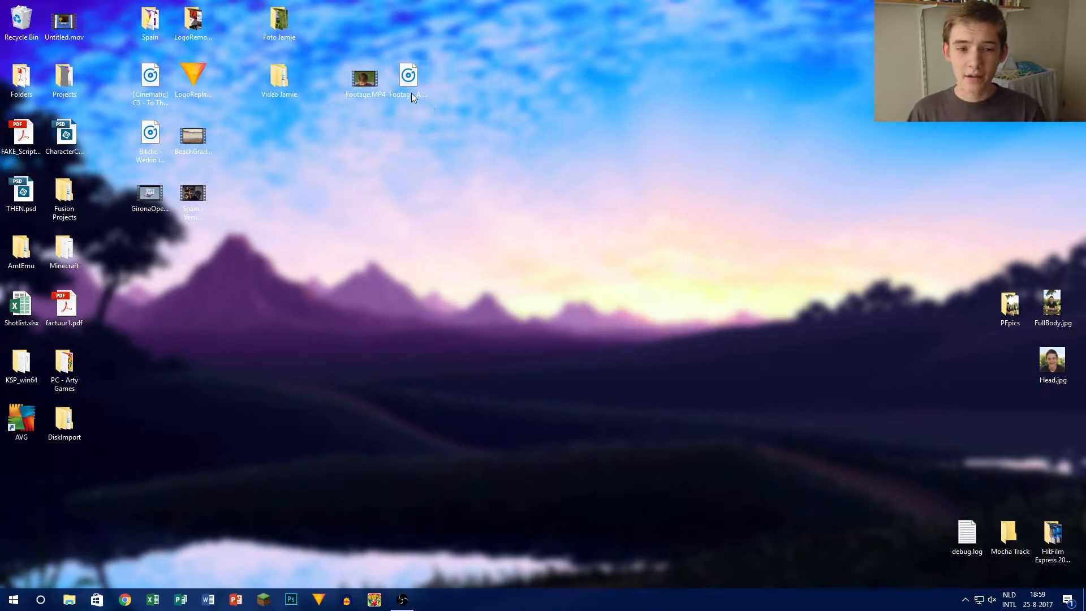
mouse_move(412, 95)
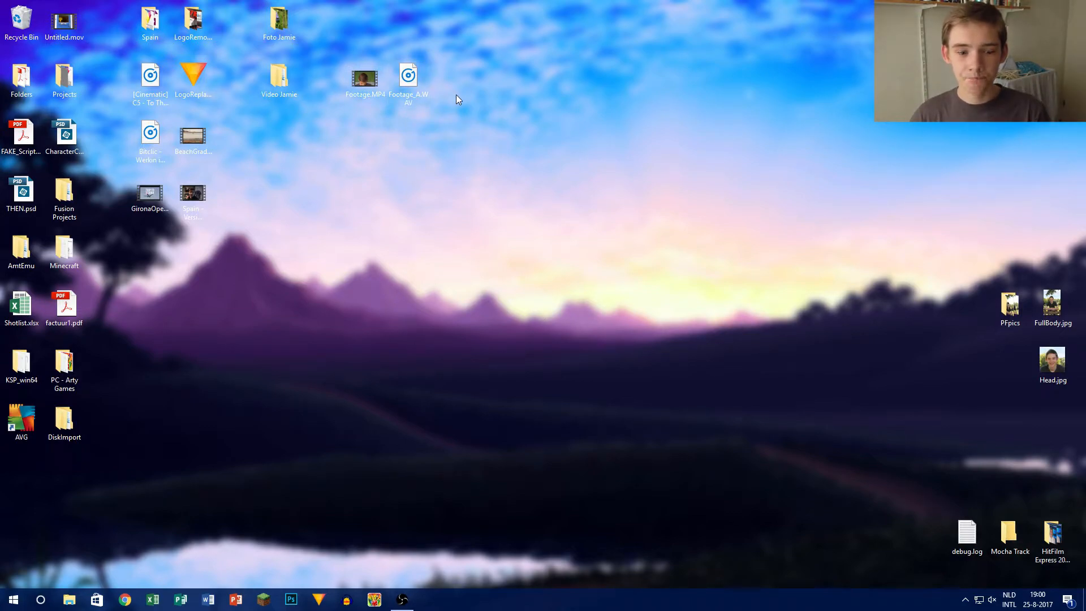
- Look through the folders on the Apollo (H:) drive, including the contents of shortfilm_THEN and Videos
click(72, 595)
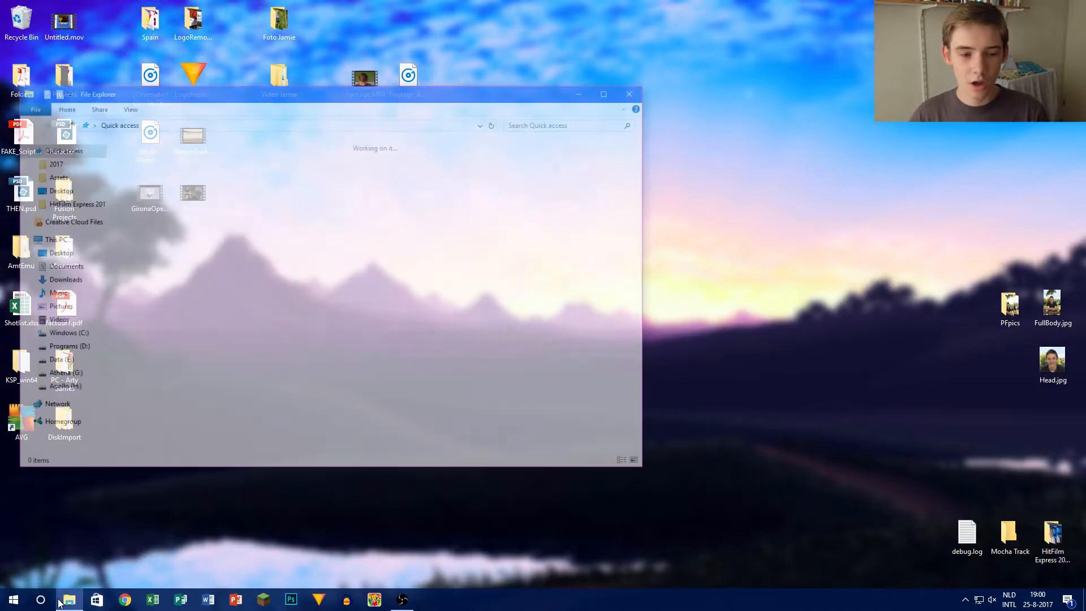
click(75, 391)
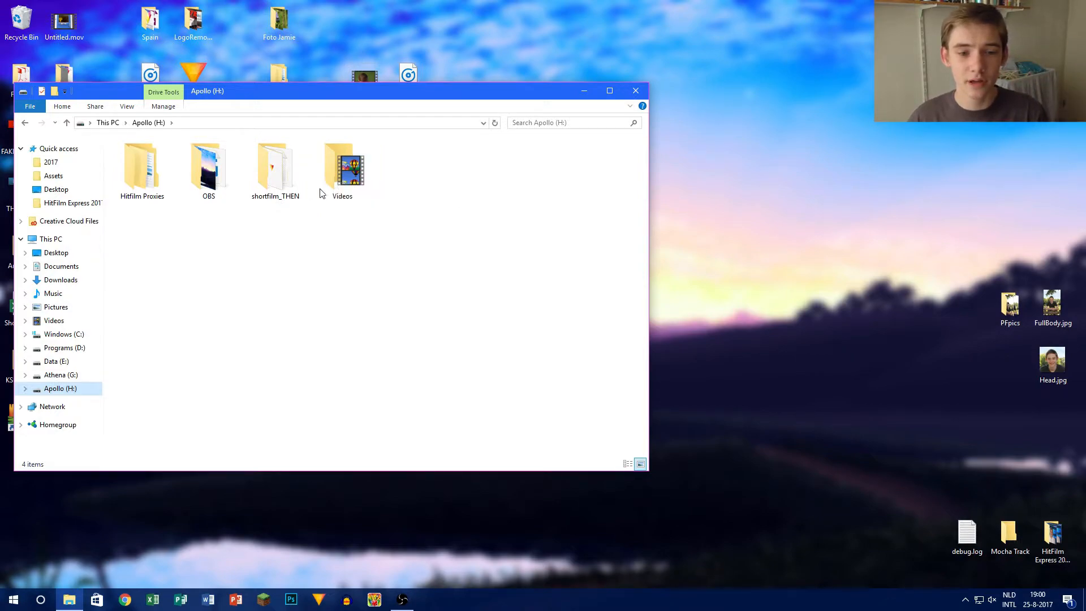
drag(406, 245, 144, 167)
click(231, 243)
click(158, 176)
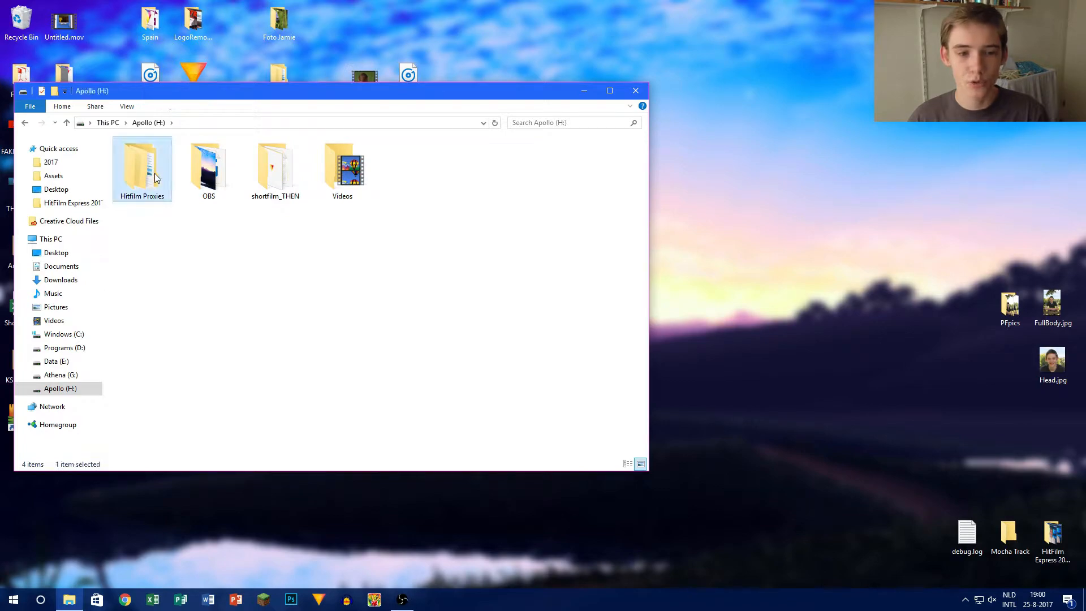
click(207, 180)
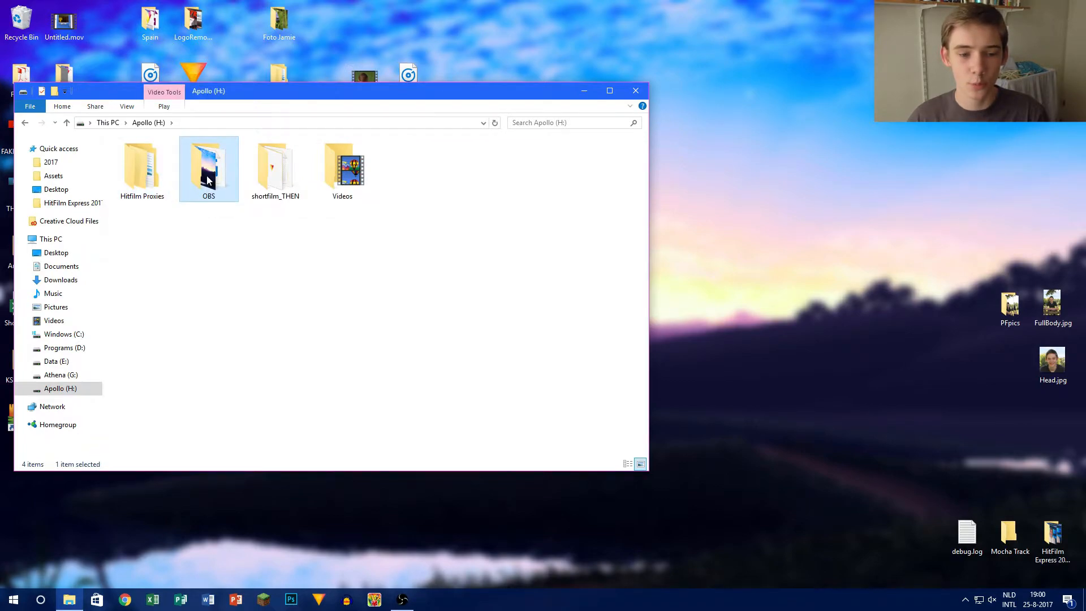
click(289, 170)
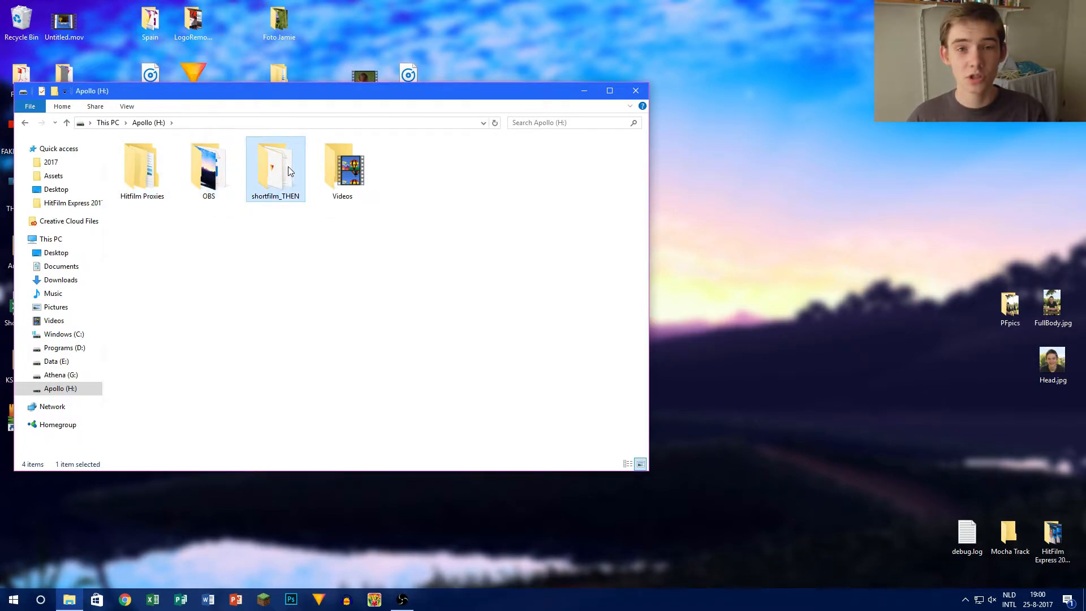
double_click(288, 166)
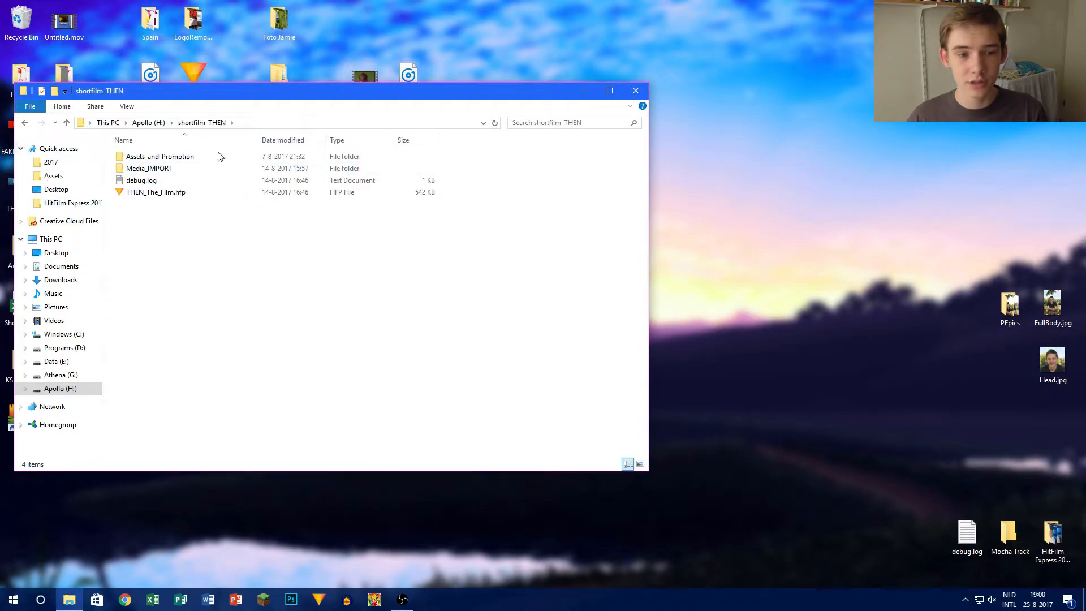
click(148, 122)
click(341, 170)
double_click(342, 169)
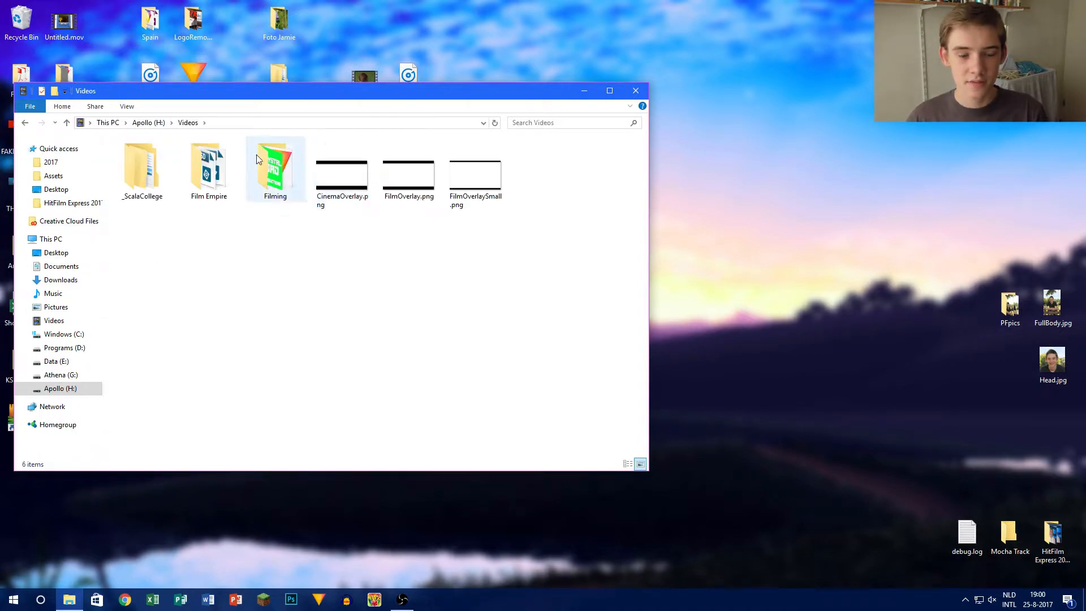
- Browse the Videos, Music, Pictures and Downloads folders of this PC in search of the project template
click(62, 324)
click(57, 294)
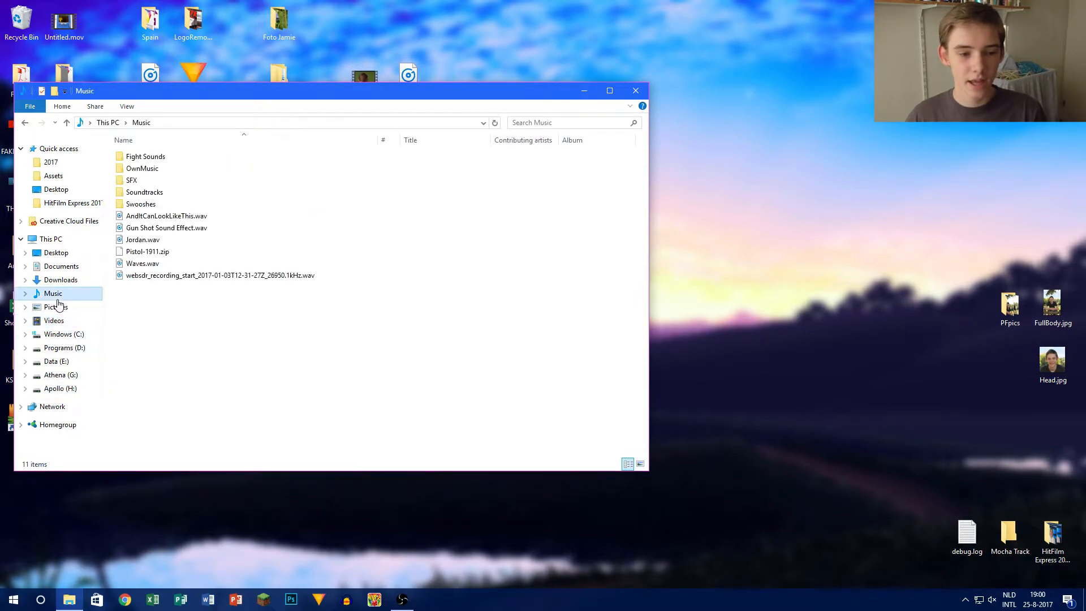
click(56, 307)
click(60, 280)
click(60, 376)
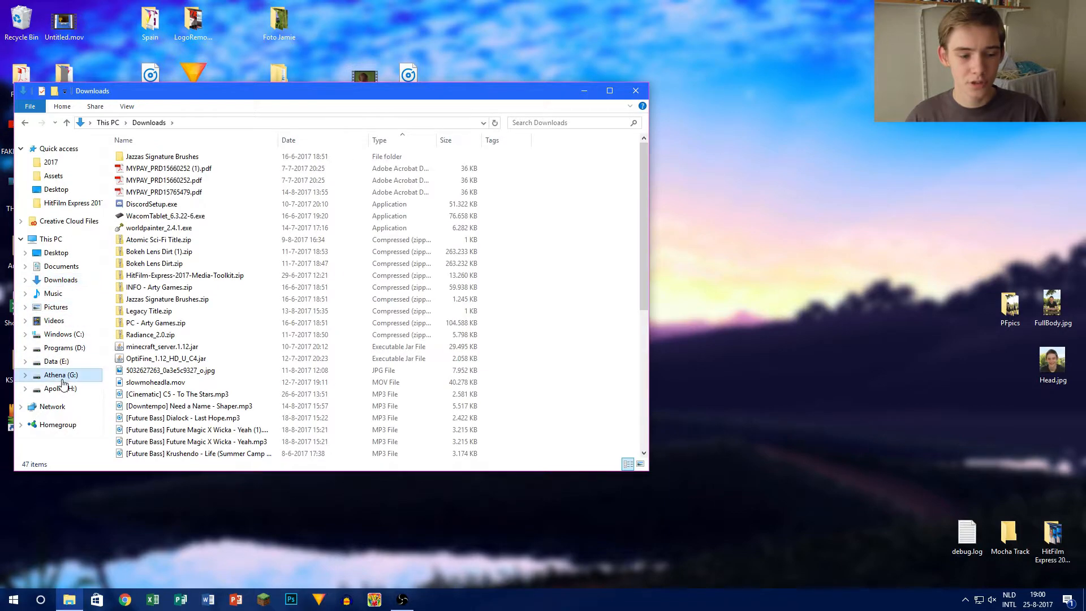
- Copy the template project FE_Format.hfp from Videos > Film Empire > _Standard and close the file window
click(55, 321)
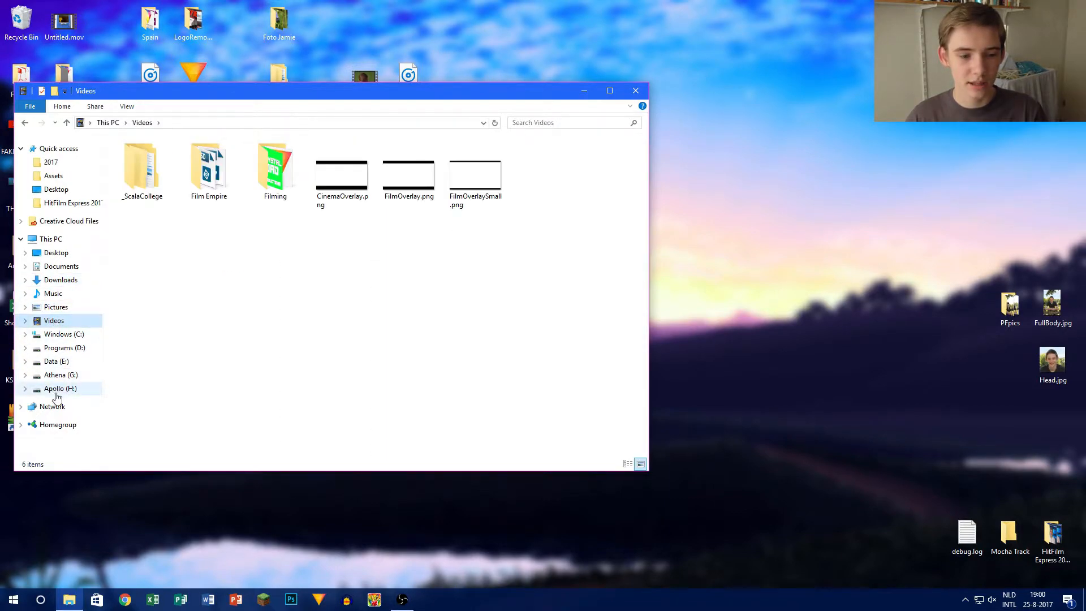
double_click(201, 178)
double_click(199, 177)
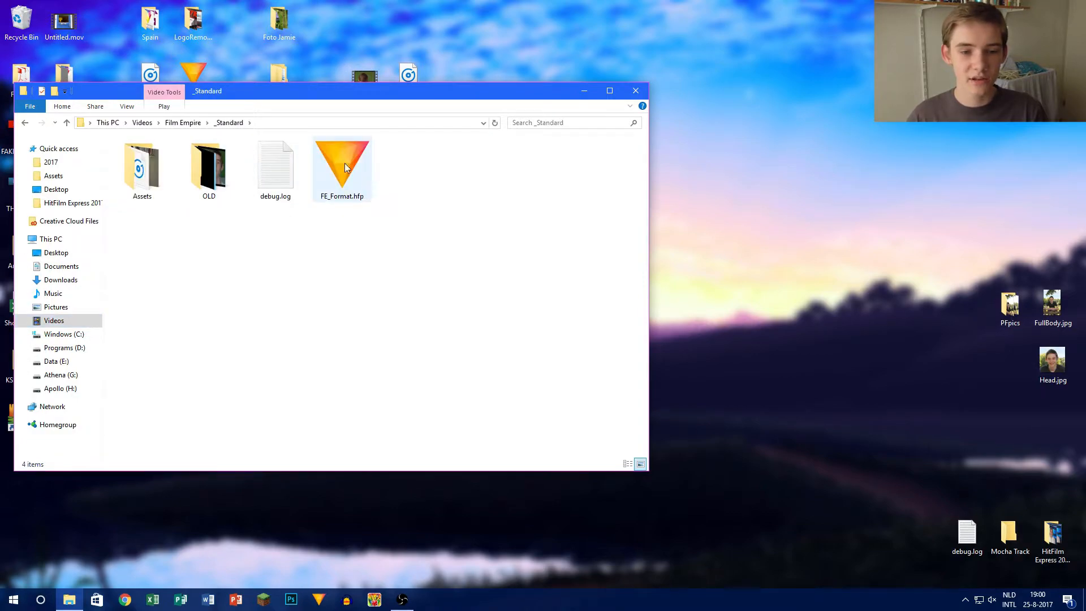
click(352, 179)
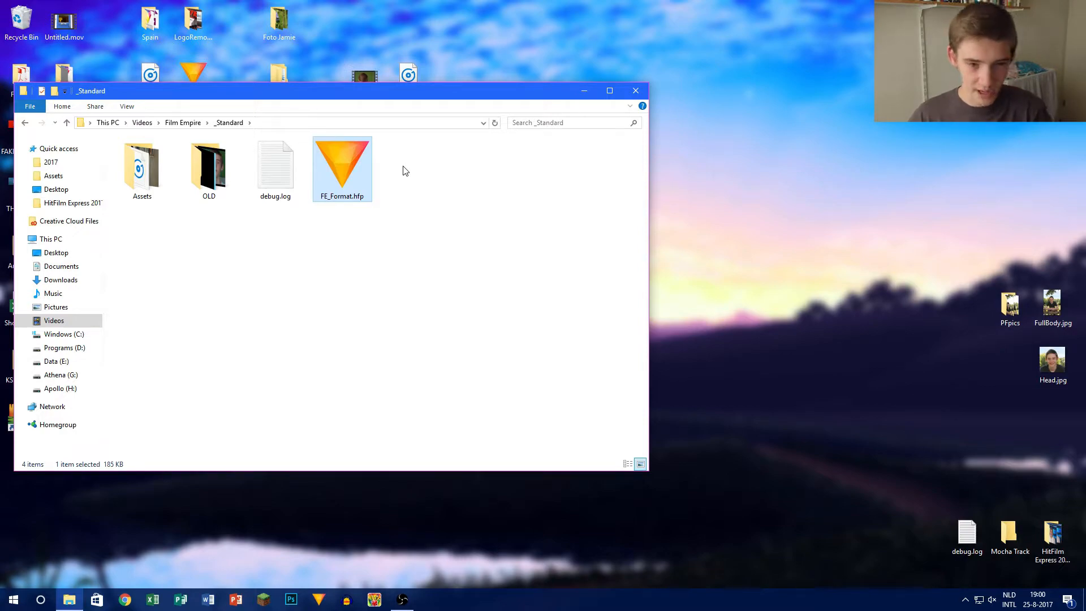
click(636, 90)
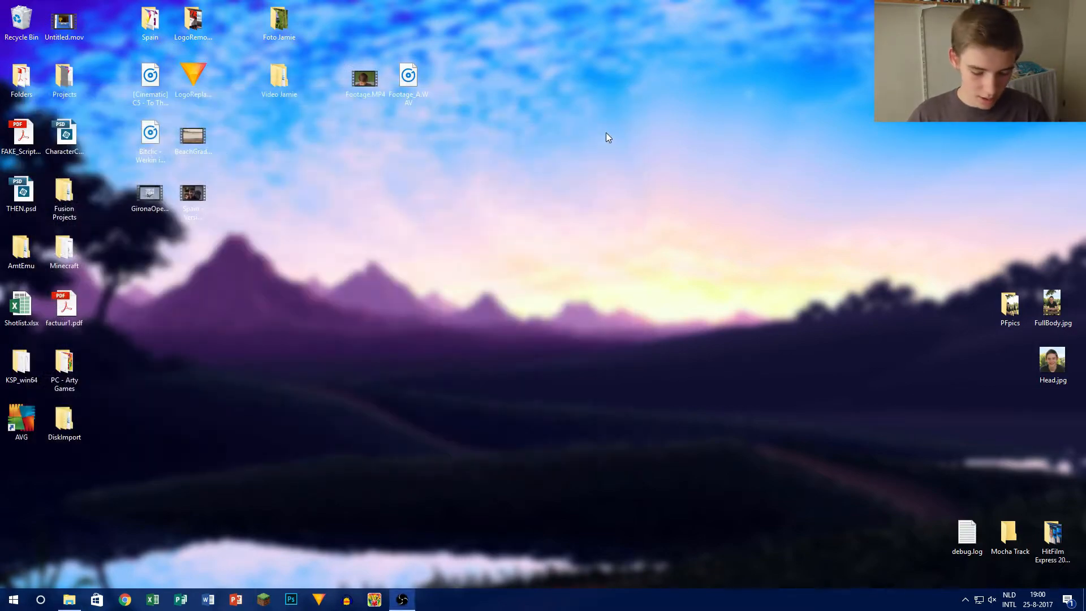
- Paste the template project onto the desktop, place it above the footage files and rename it EP50
key(ctrl+v)
drag(22, 480, 368, 40)
key(F2)
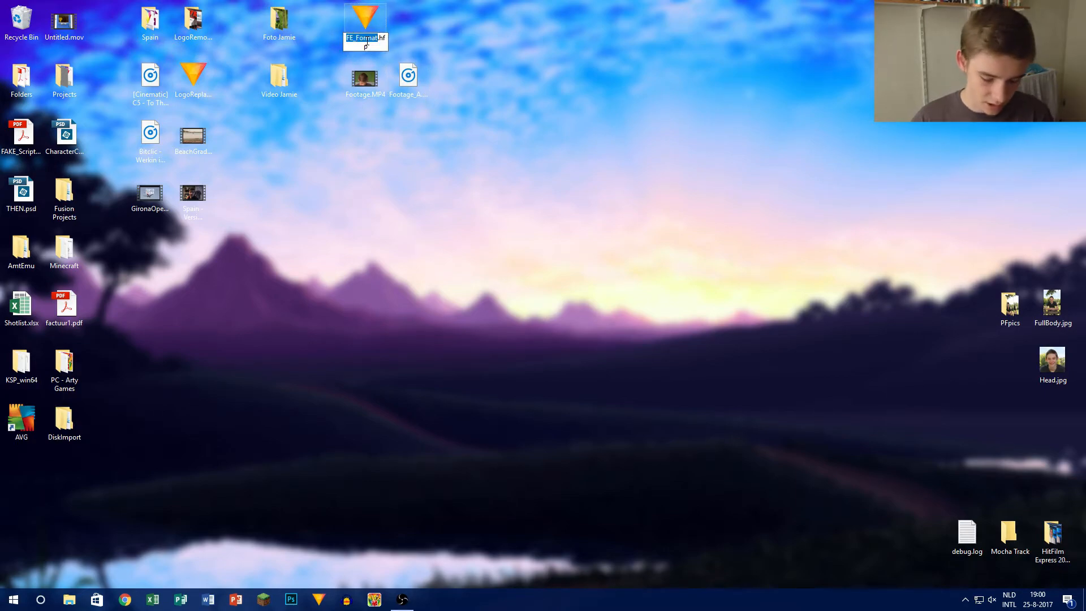
text(EP50)
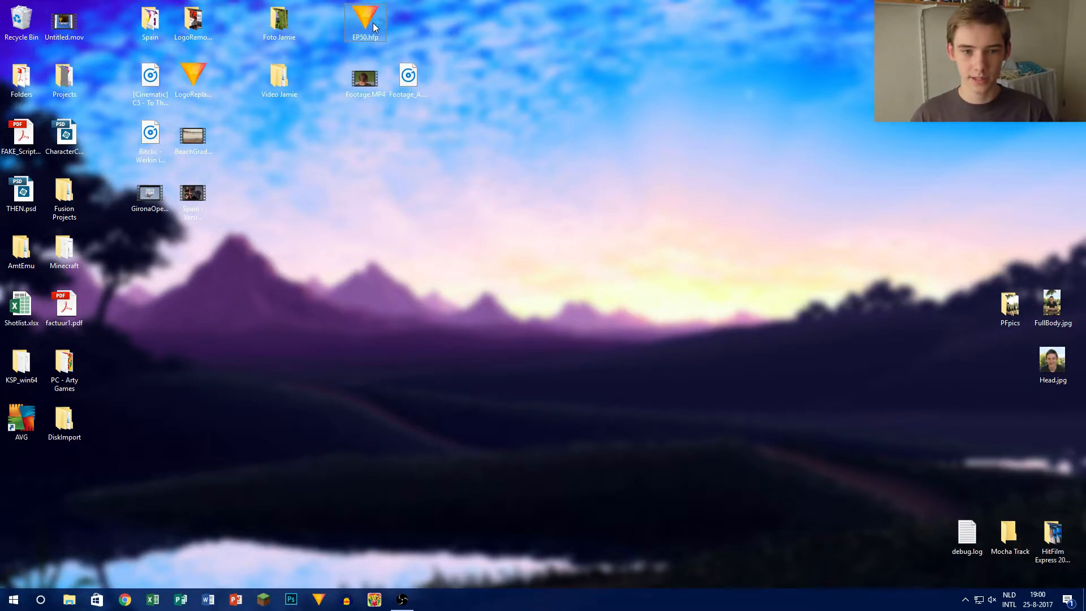
- Open the EP50 project in HitFilm Express and import Footage.MP4 and Footage_A.WAV from the desktop
double_click(366, 23)
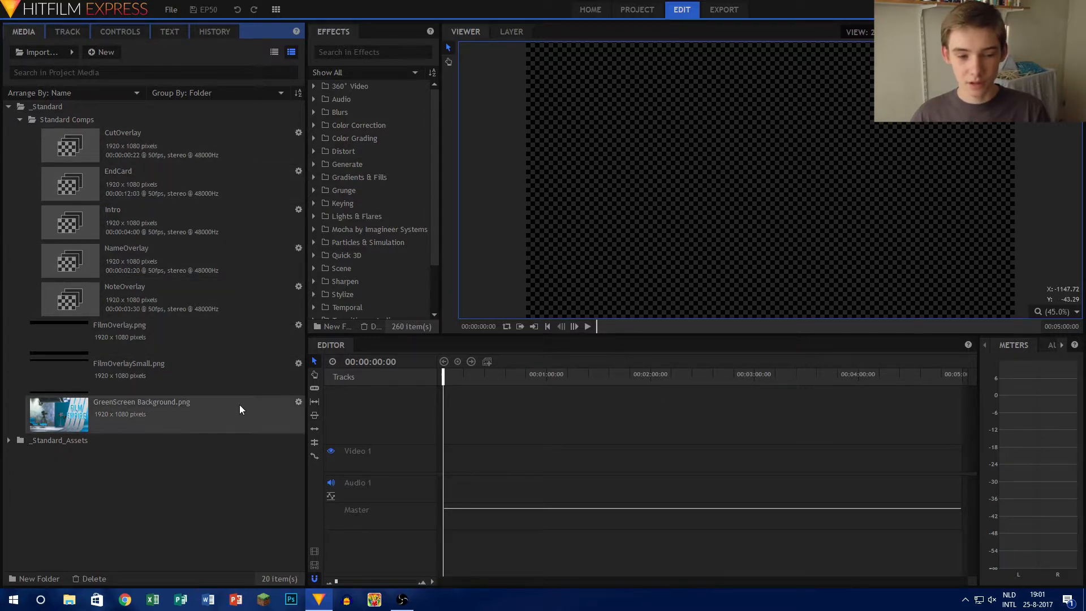
click(1083, 605)
drag(429, 86, 172, 541)
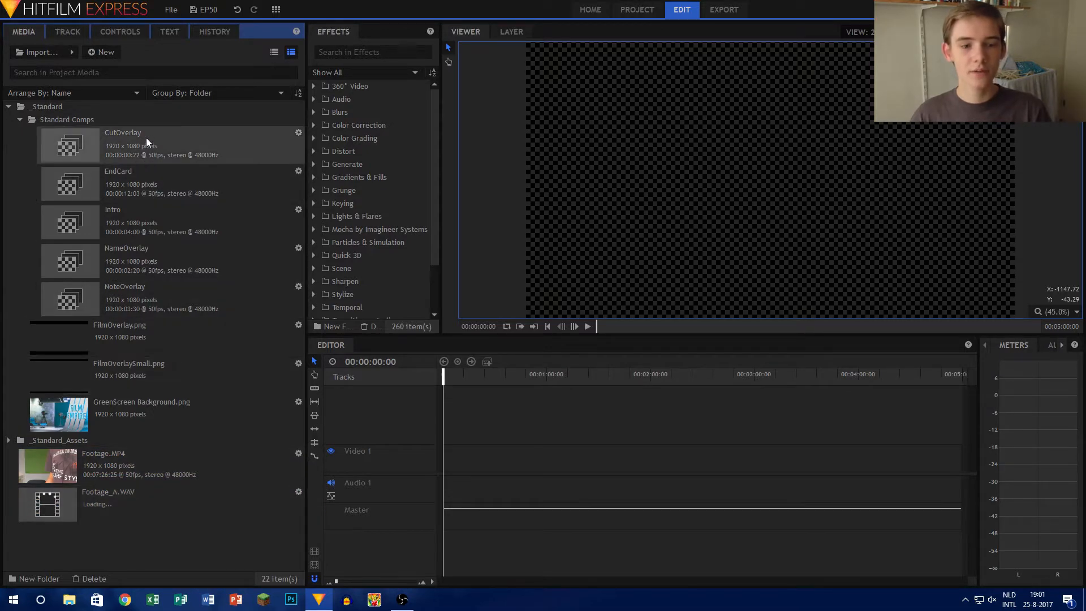
- Go through the template's standard comps in the project media, from CutOverlay and EndCard to Intro and NoteOverlay
click(137, 295)
click(131, 129)
click(134, 187)
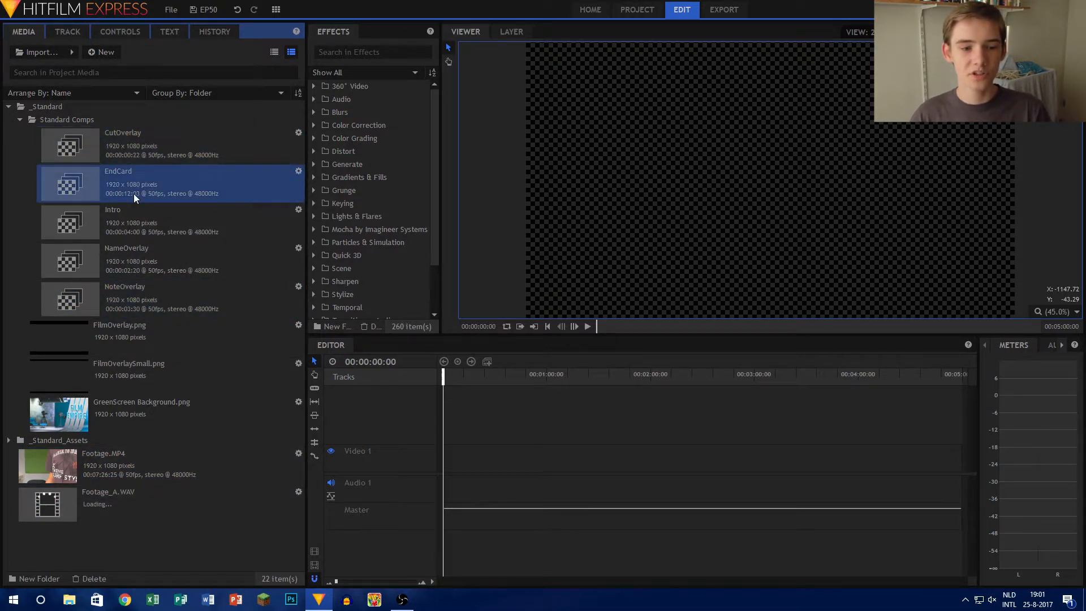
click(137, 225)
click(137, 301)
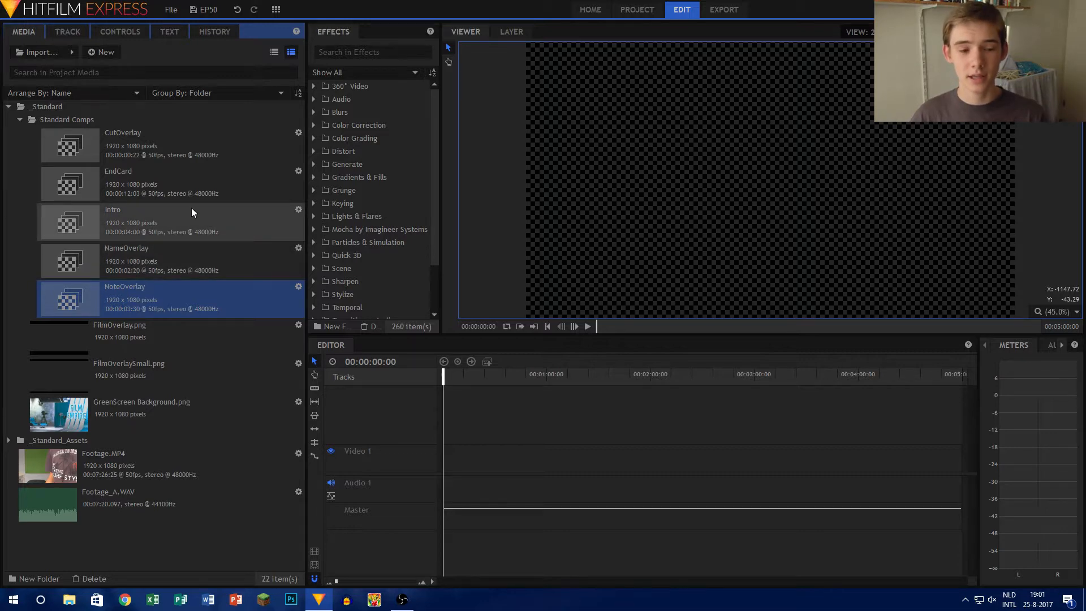
- Preview the Intro comp, inspect its Film Empire and [EDIT] Title text layers, and close the comp
double_click(126, 219)
click(655, 377)
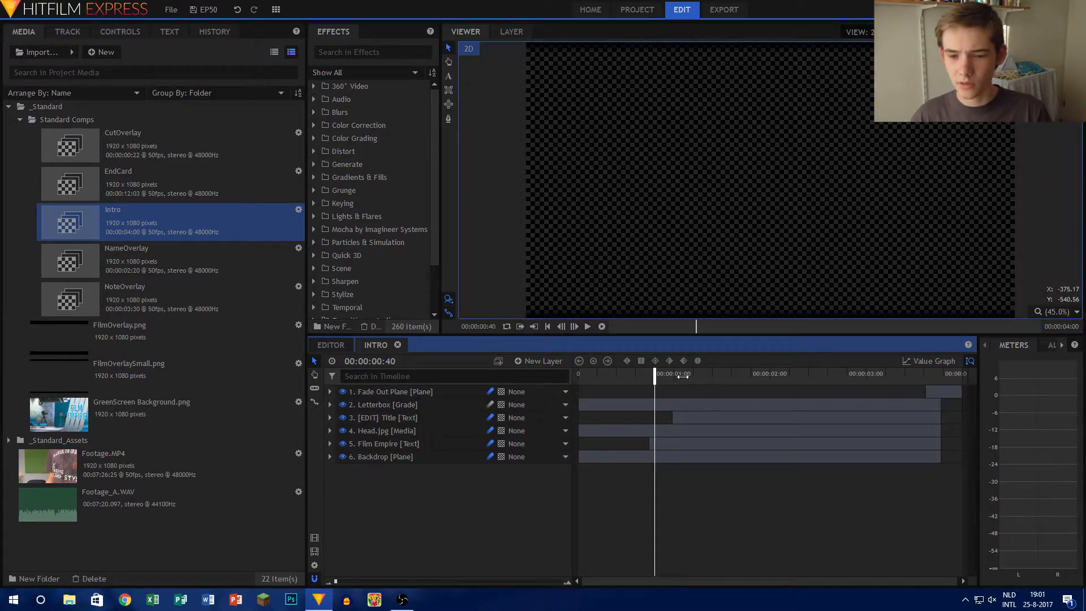
drag(683, 376, 743, 377)
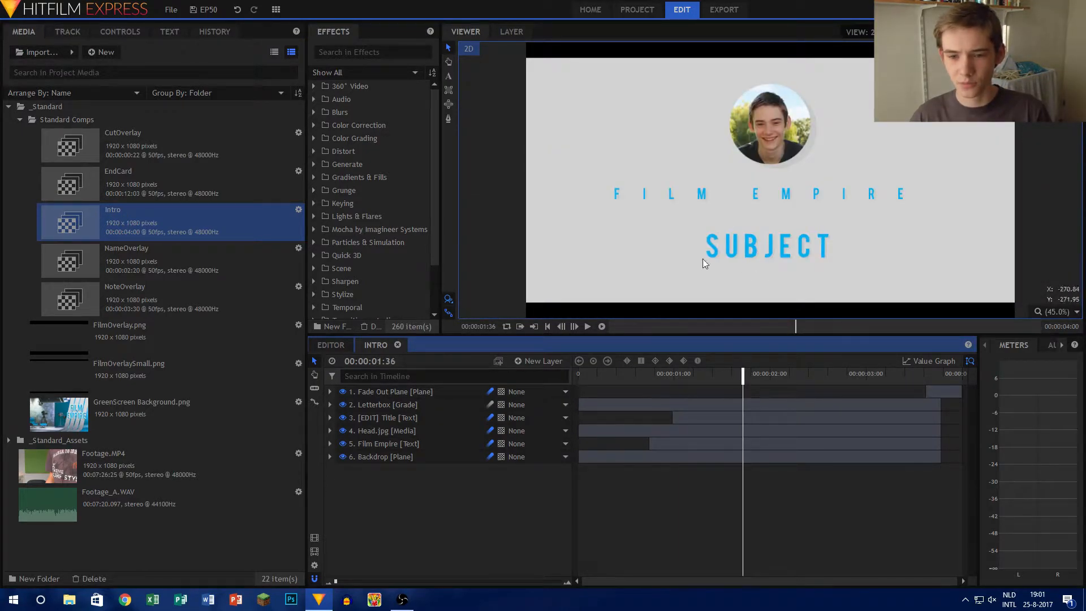
click(405, 444)
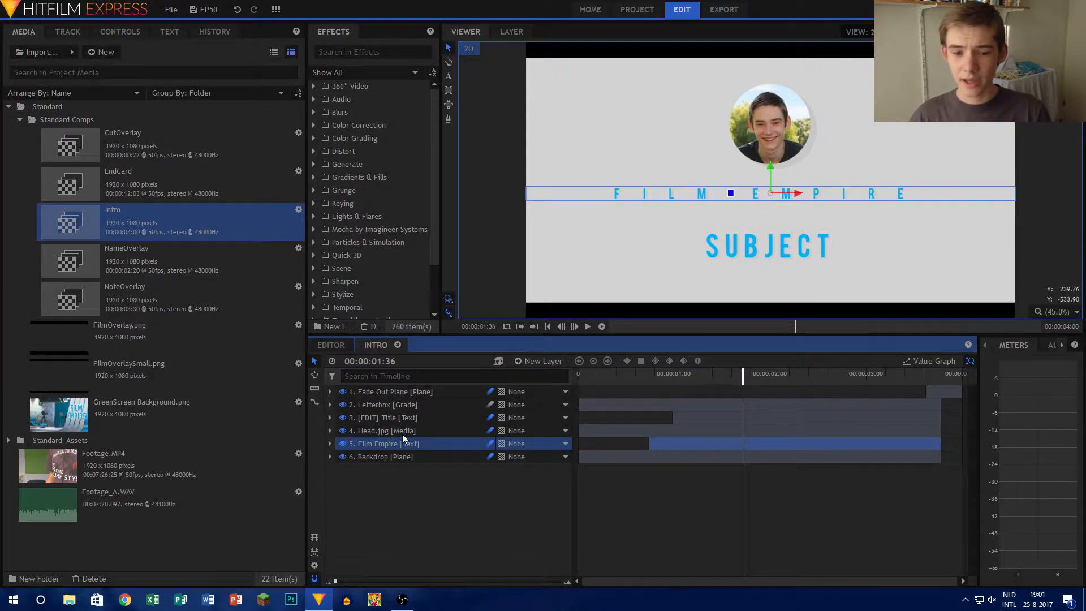
click(407, 418)
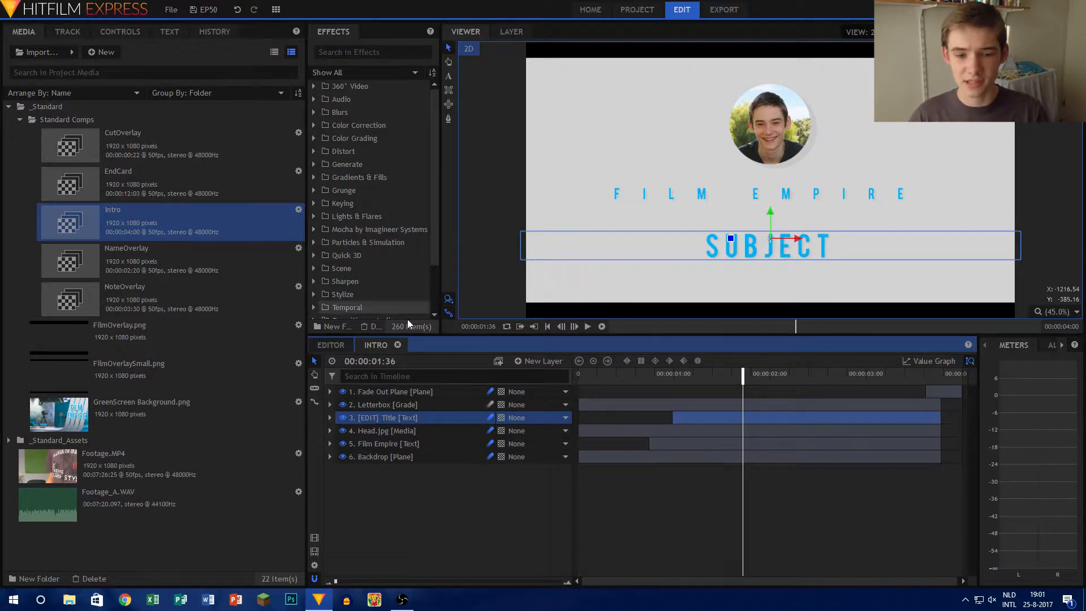
click(398, 345)
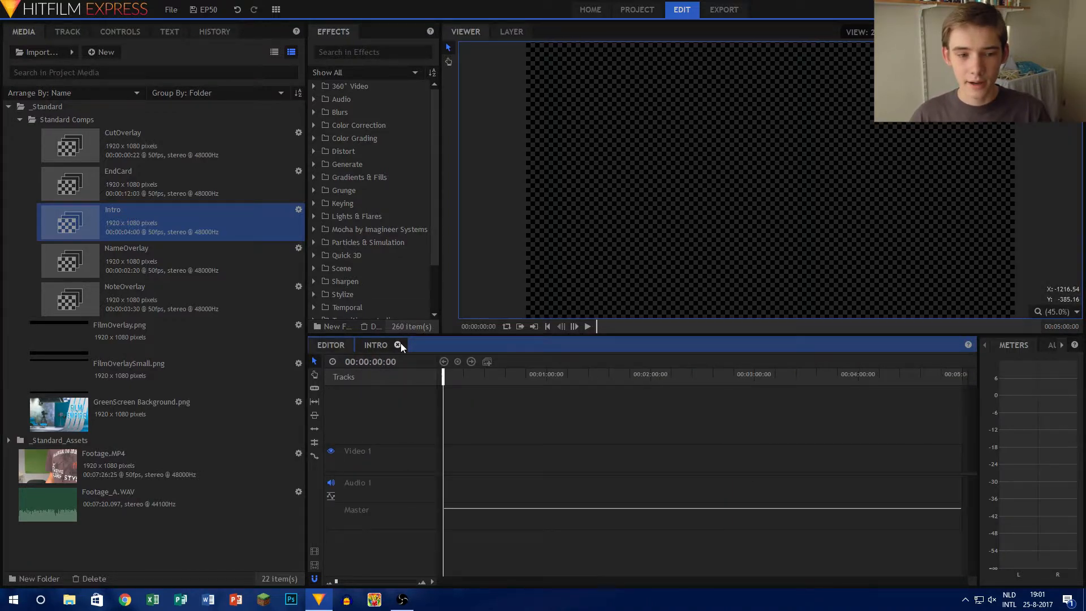
- Preview the NameOverlay comp, inspect its [EDIT] NAME and [EDIT] Title text layers, and close the comp
double_click(166, 255)
click(656, 378)
drag(656, 381, 735, 378)
click(421, 392)
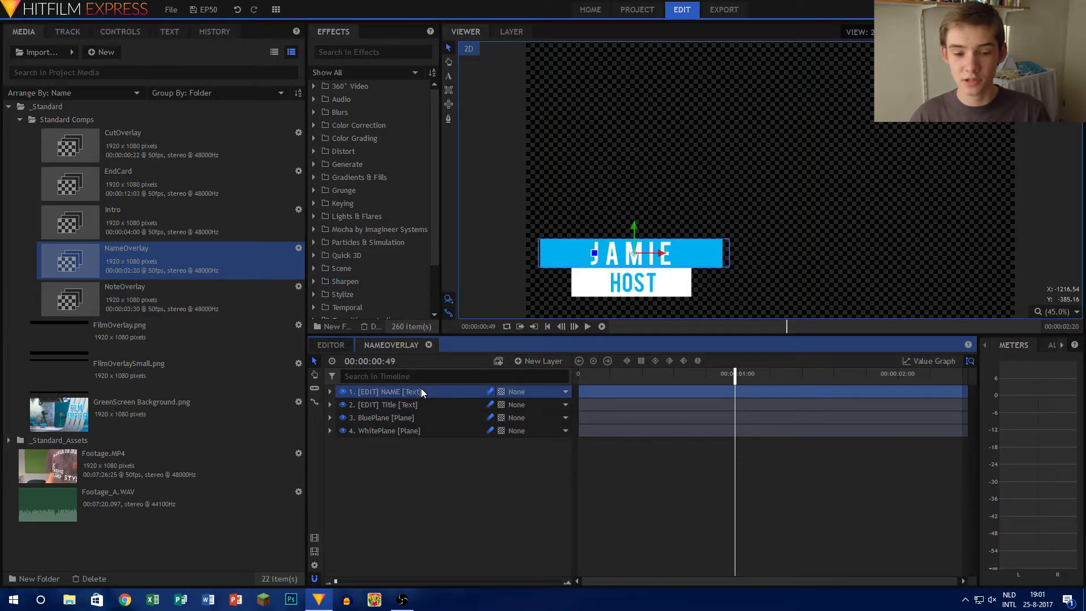
click(412, 404)
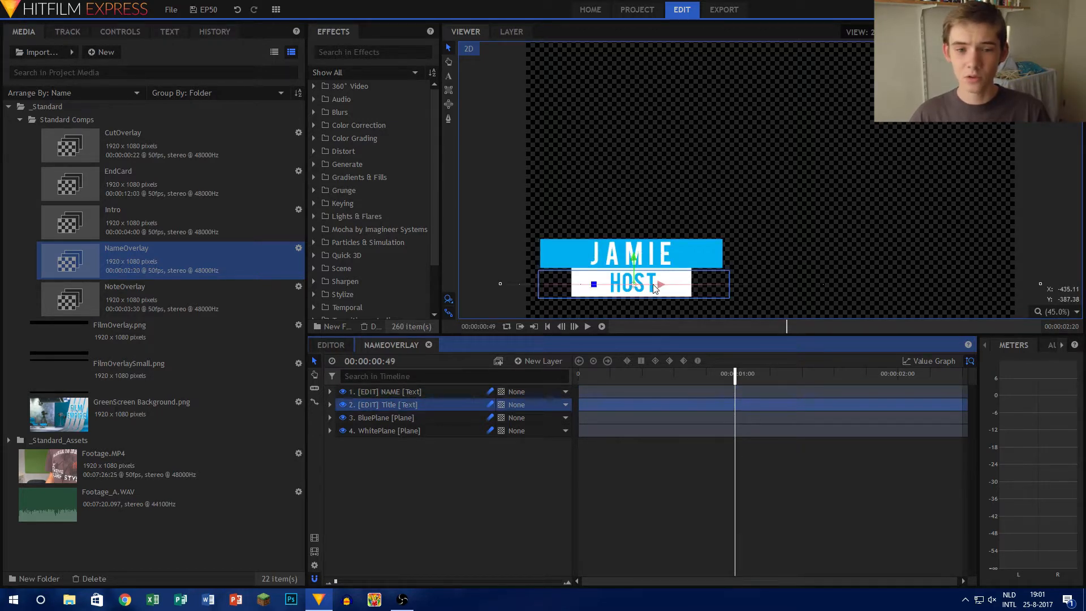
click(429, 345)
- Open the NoteOverlay comp and scrub through its note animation to about 00:00:01:04
click(149, 287)
double_click(149, 286)
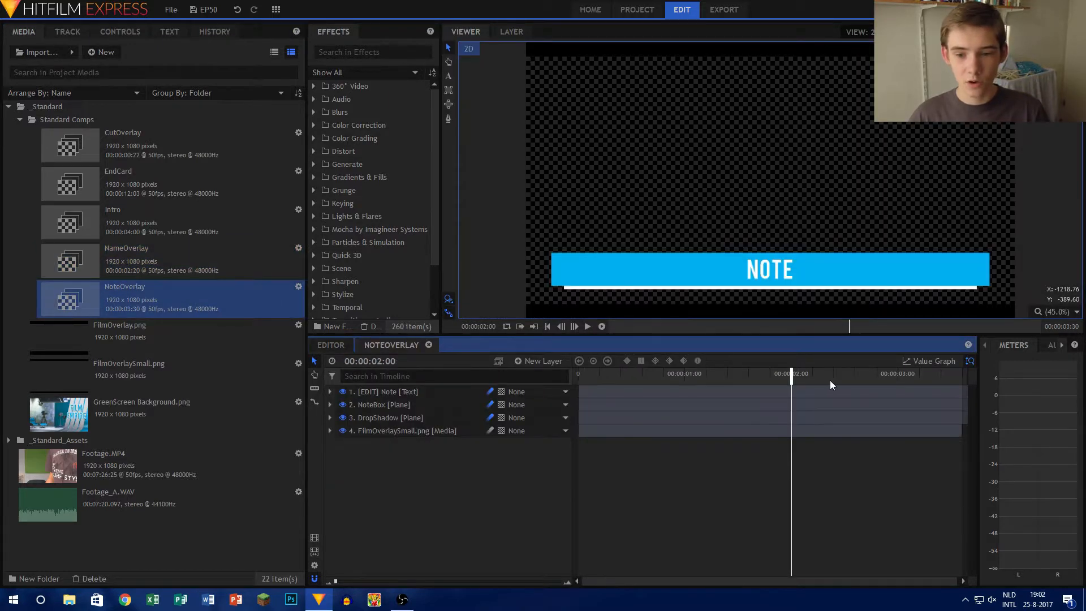
drag(617, 378, 693, 378)
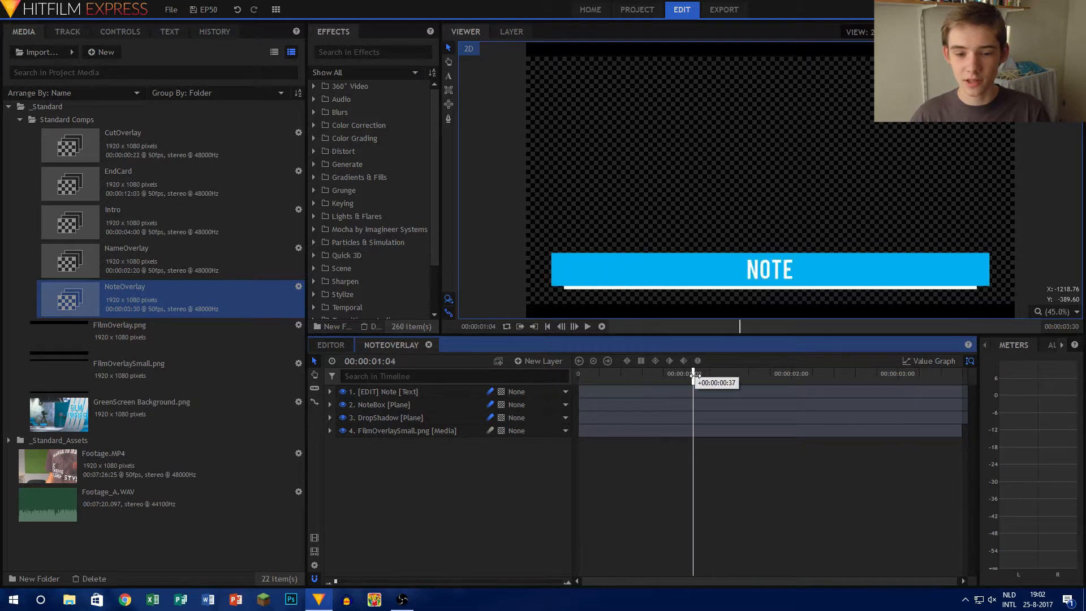
- Replace the text of the NoteOverlay comp's [EDIT] Note layer with SOMETHING
click(411, 391)
key(t)
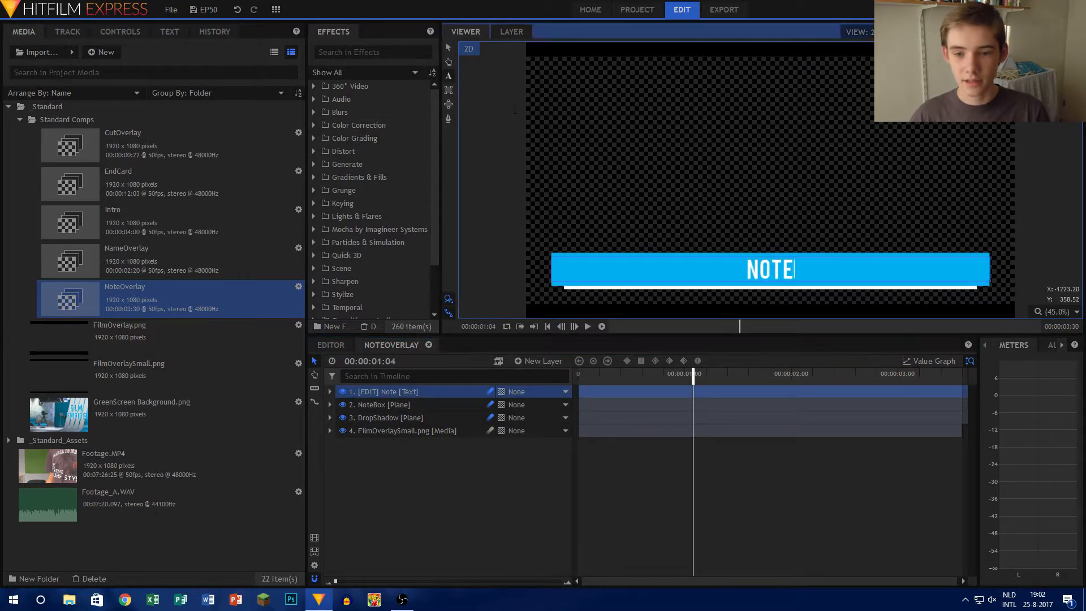
drag(800, 278, 661, 255)
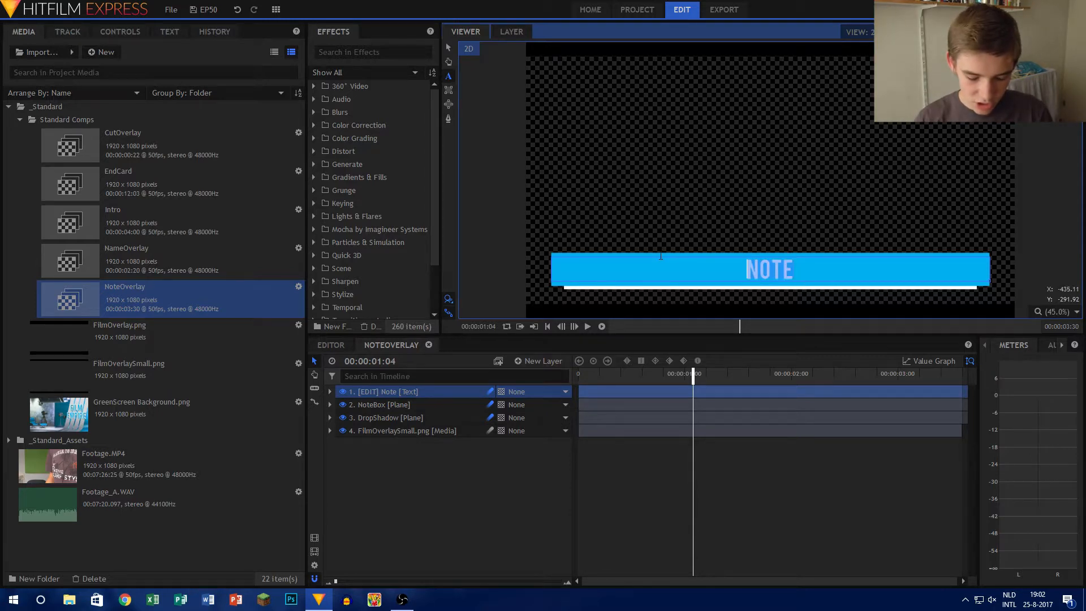
text(SOMETHING)
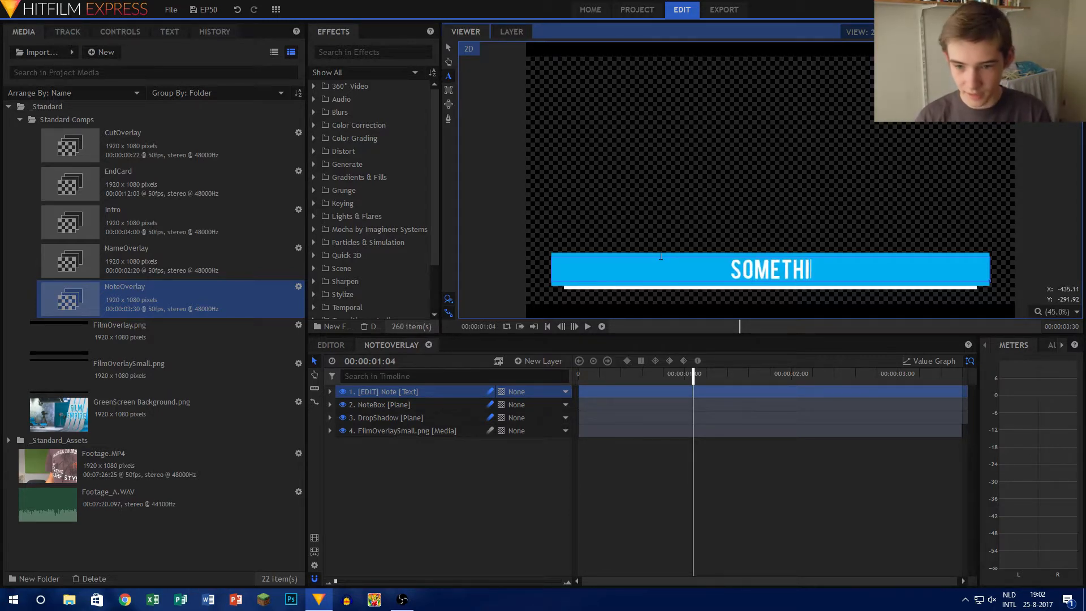
- Set the note text back to NOTE and close the NoteOverlay comp
key(BackSpace)
key(BackSpace)
key(BackSpace)
key(BackSpace)
key(BackSpace)
key(BackSpace)
key(BackSpace)
key(BackSpace)
key(BackSpace)
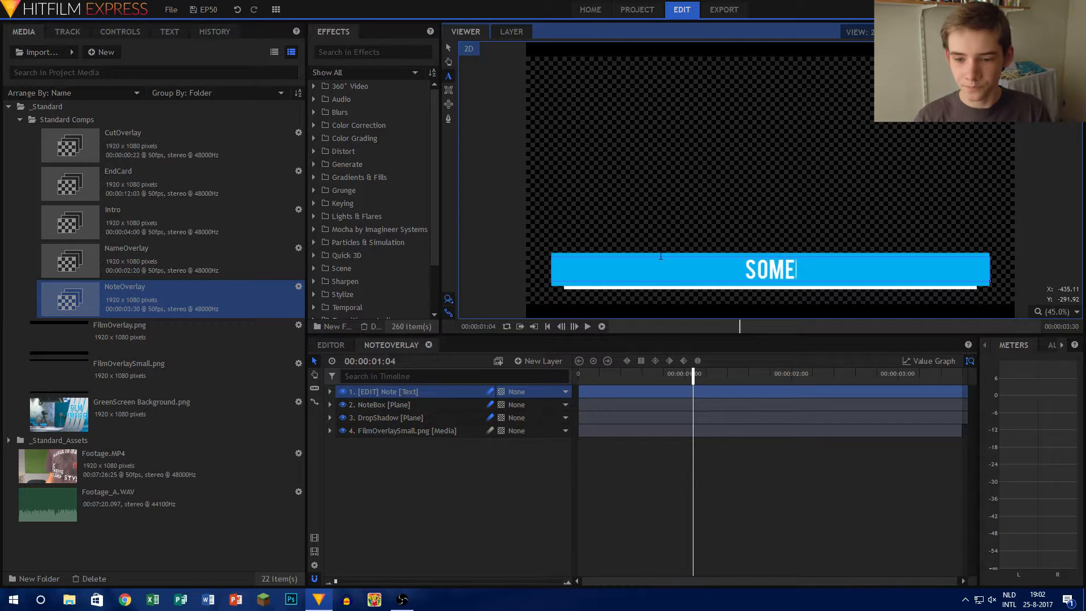
text(NOTE)
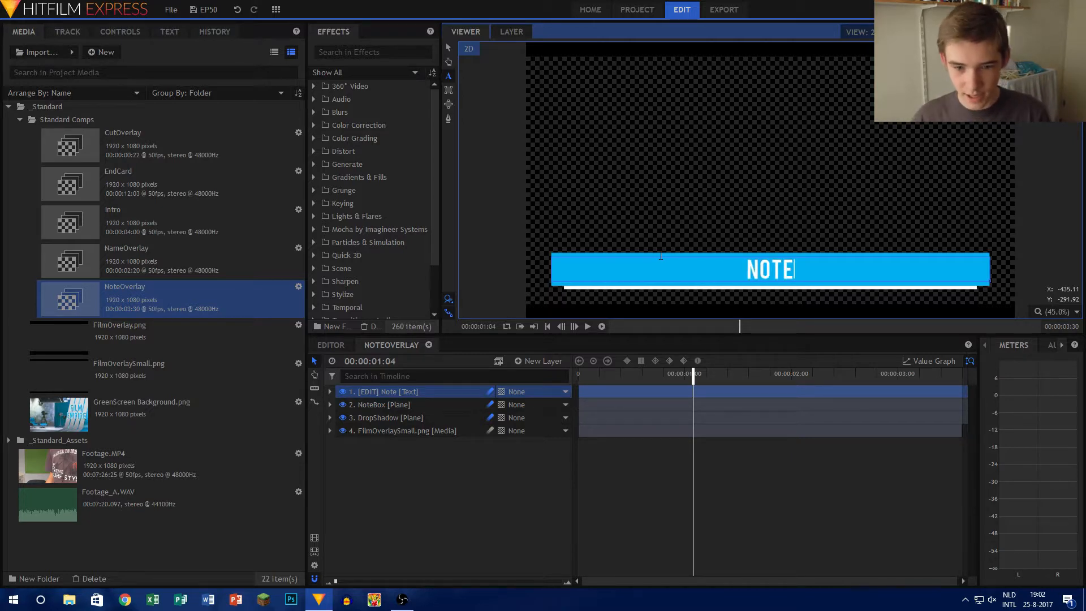
click(425, 468)
click(428, 345)
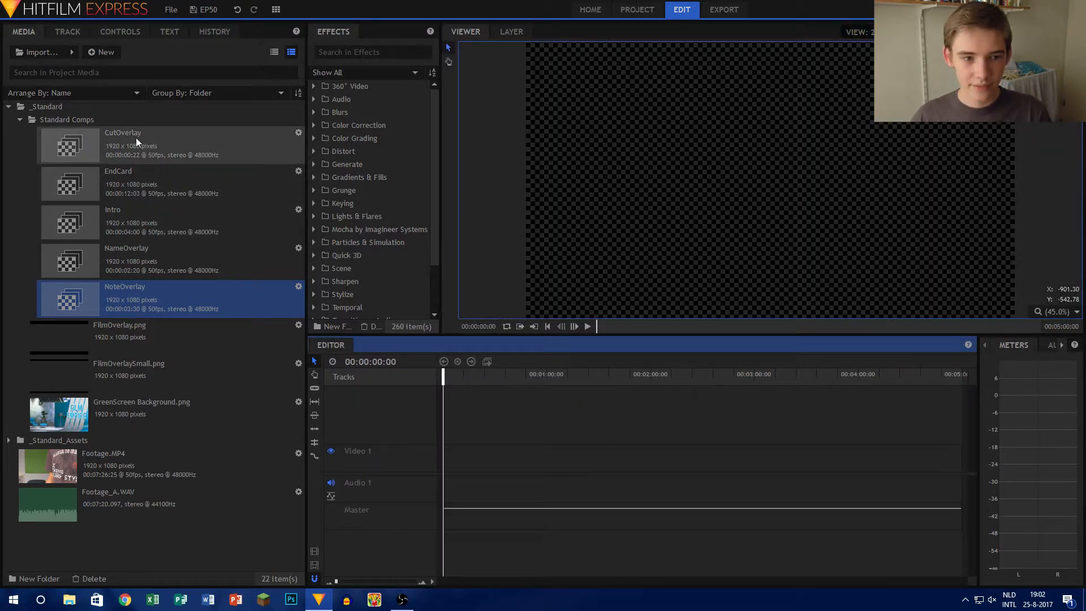
- Place the CutOverlay comp at the start of the editor timeline, delete it again and return the playhead to 00:00:00:00
click(131, 140)
drag(99, 146, 445, 484)
key(space)
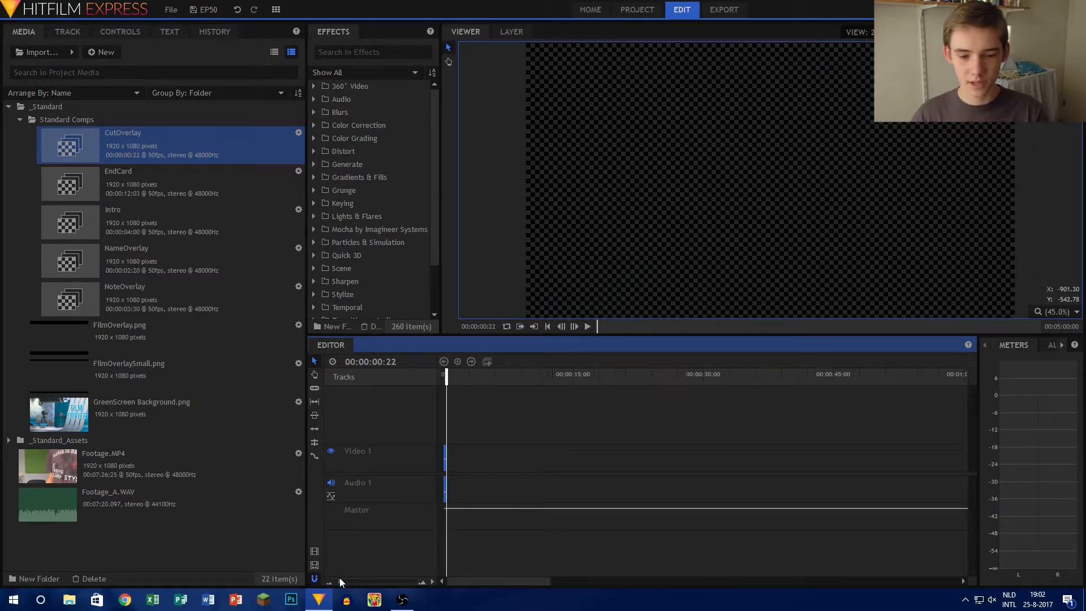
drag(340, 581, 348, 581)
key(Delete)
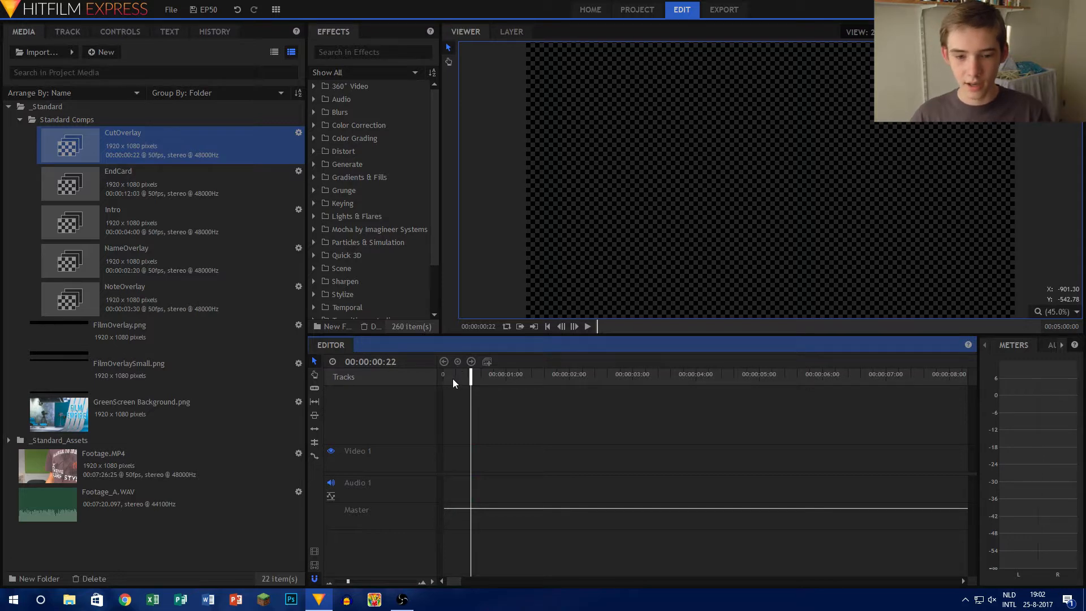
drag(453, 378, 439, 378)
click(339, 581)
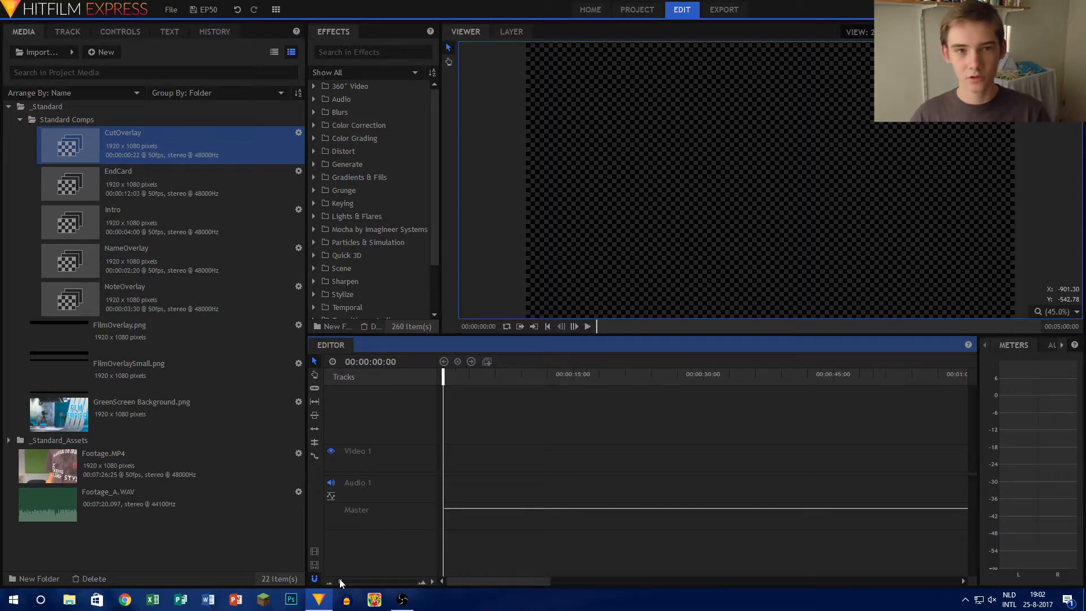
- Try the EndCard comp at the start of the editor timeline and delete it again
drag(179, 194, 450, 487)
mouse_move(442, 381)
mouse_down()
mouse_move(508, 380)
mouse_move(444, 377)
mouse_up()
key(Delete)
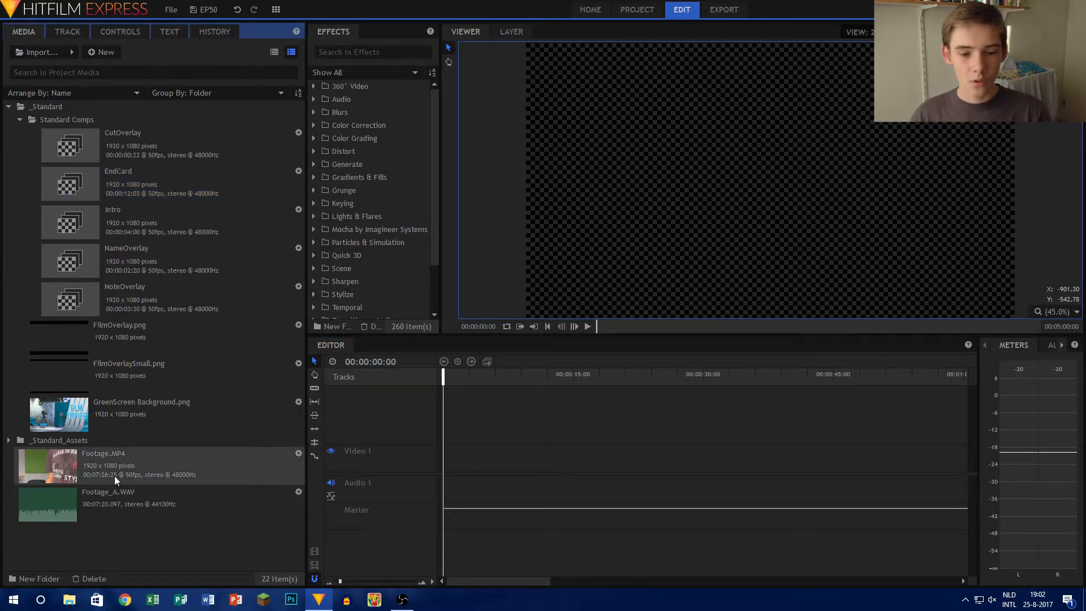
- Place Footage.MP4 at the start of the timeline and Footage_A.WAV on a second audio track beneath it
drag(116, 481, 447, 463)
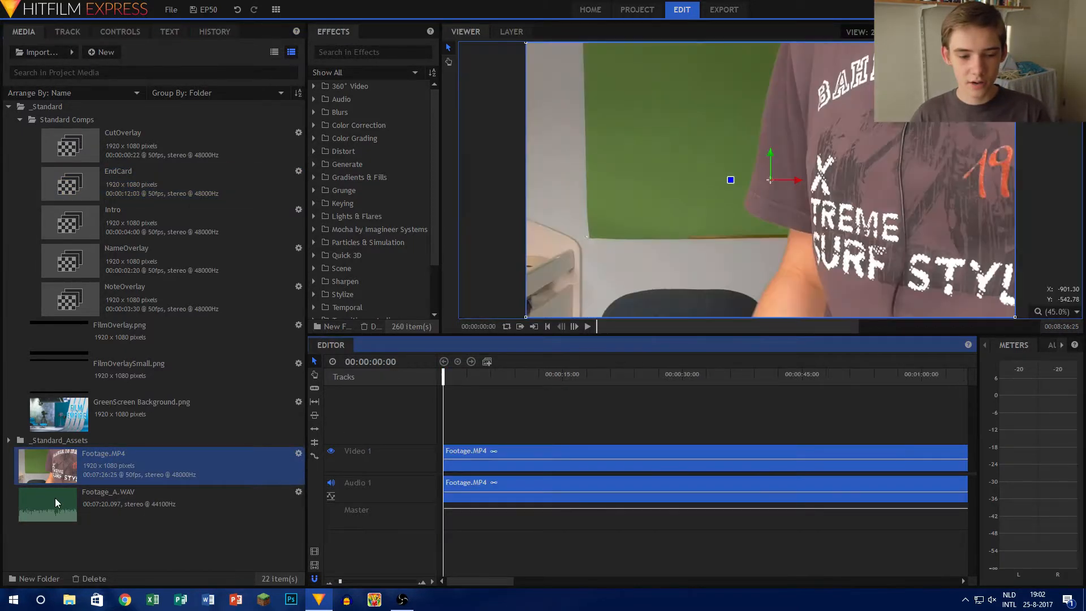
click(59, 502)
drag(330, 508, 444, 542)
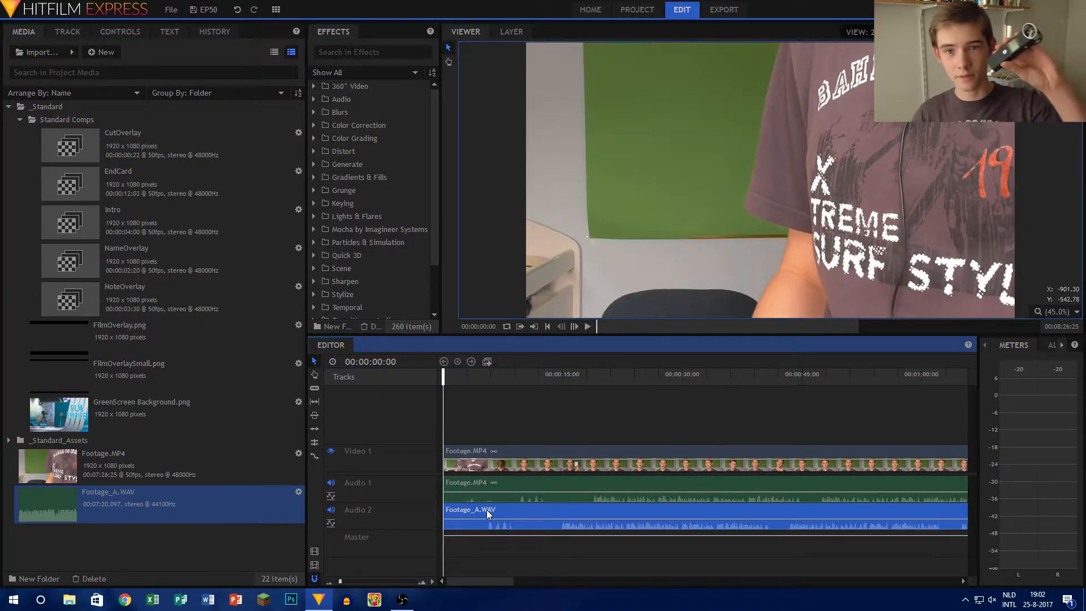
- Shift Footage_A.WAV to start about 4 seconds into the timeline, roughly matching its waveform to the camera audio
click(476, 460)
click(475, 451)
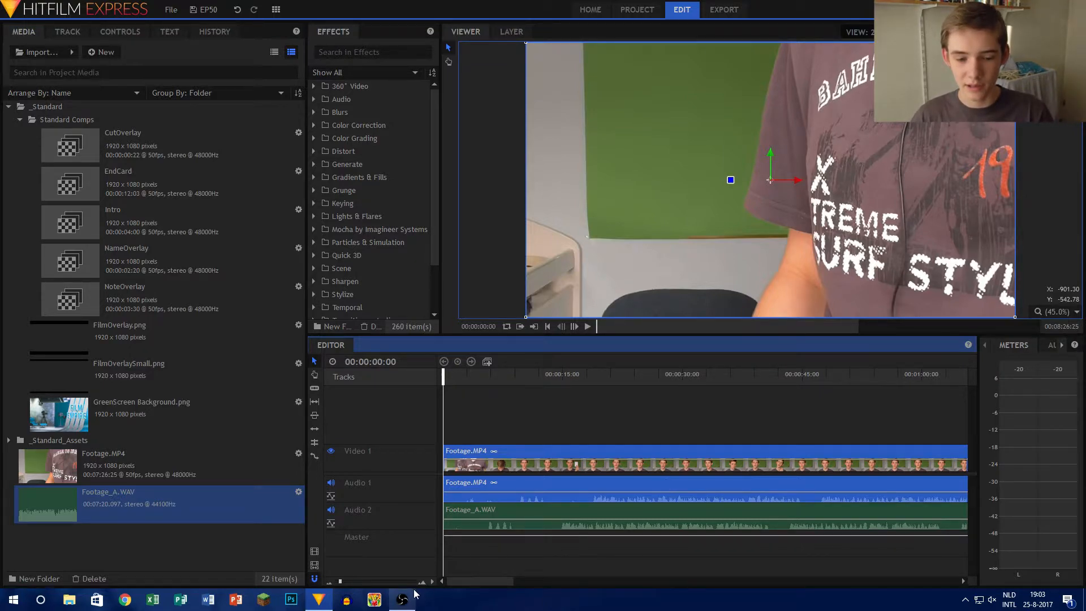
drag(348, 581, 350, 582)
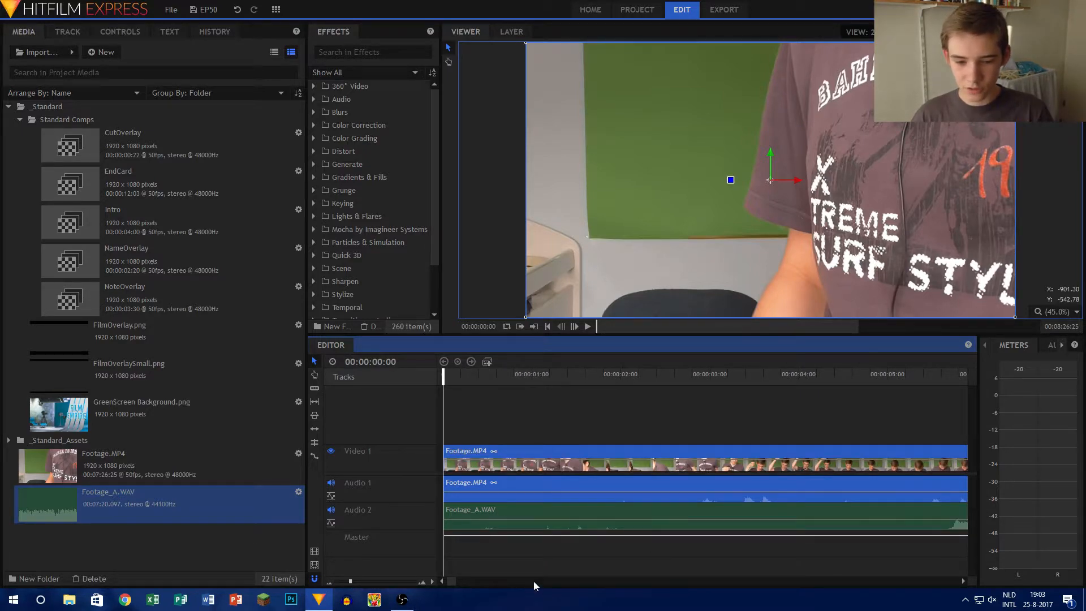
drag(457, 584, 451, 586)
drag(351, 579, 339, 582)
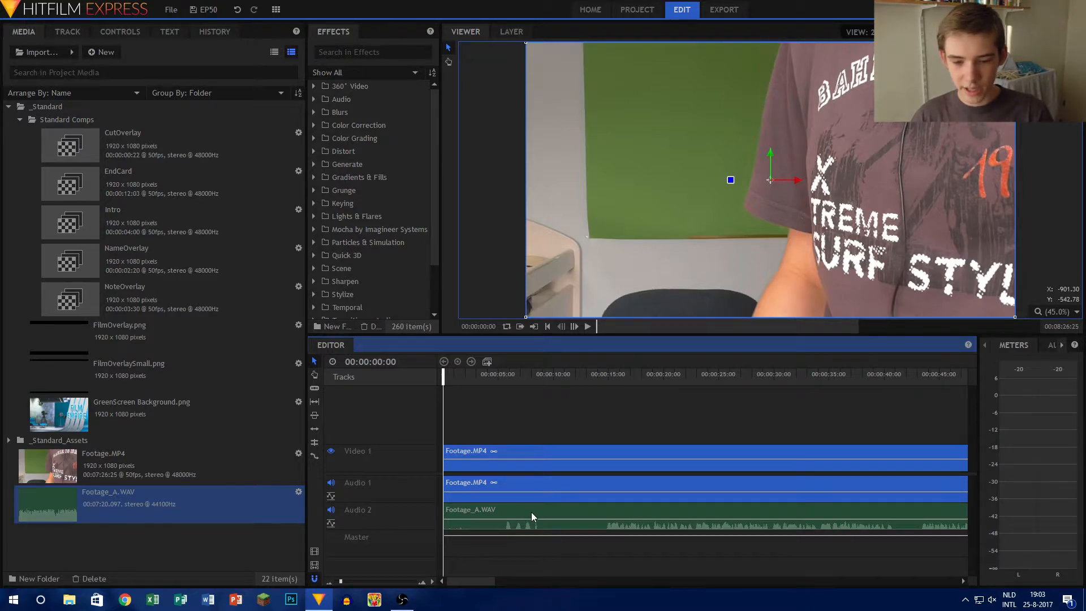
drag(531, 511, 572, 515)
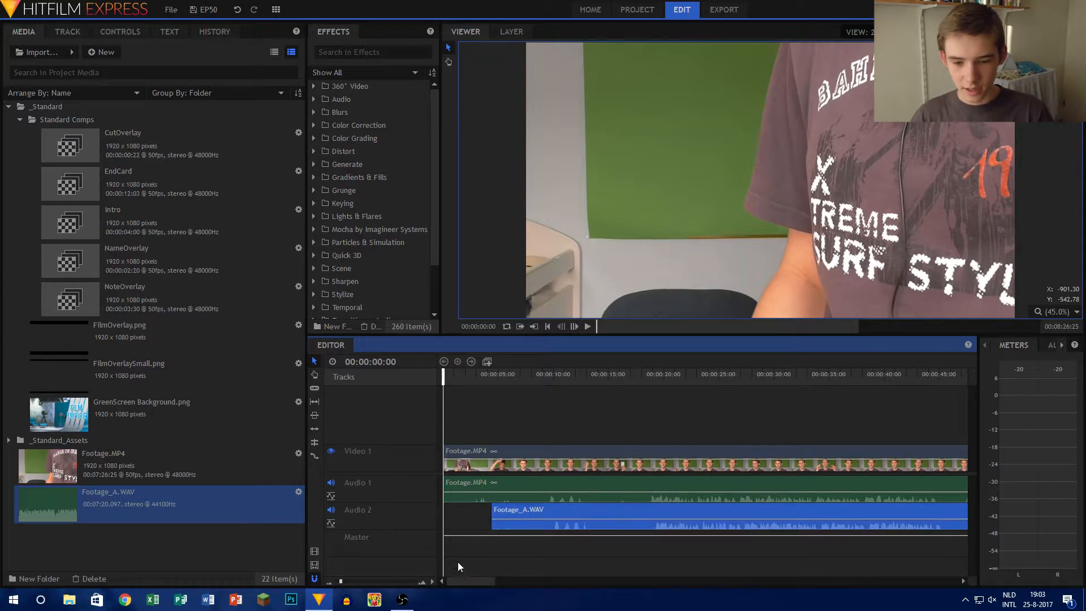
- Fine-tune the position of Footage_A.WAV so its peaks around 00:00:10:48 line up exactly with the Footage.MP4 audio
click(561, 392)
mouse_move(342, 580)
mouse_down()
mouse_move(365, 579)
mouse_move(353, 583)
mouse_up()
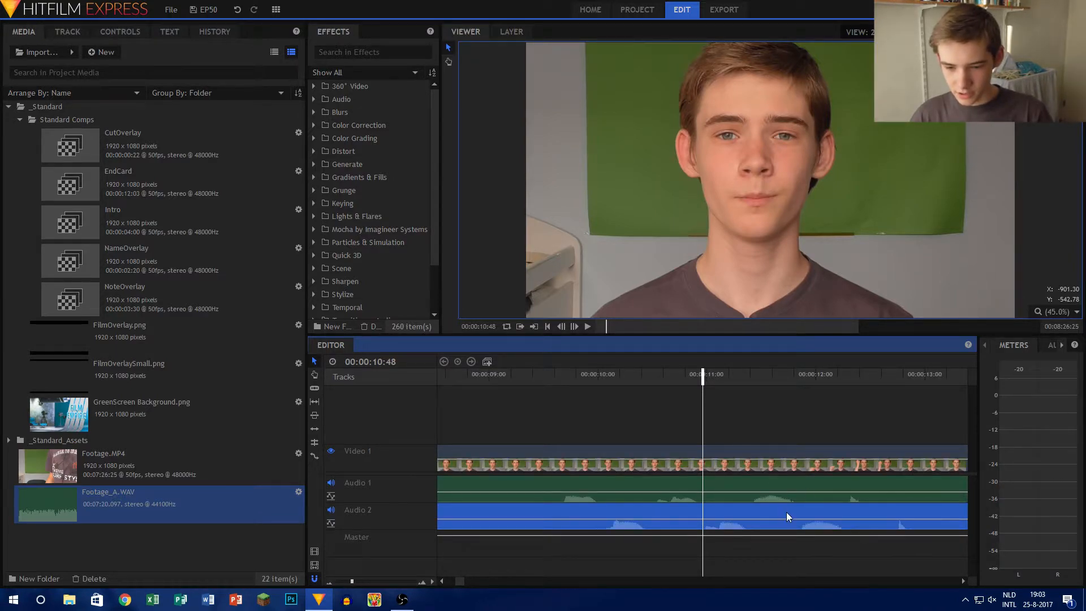
drag(787, 515, 747, 506)
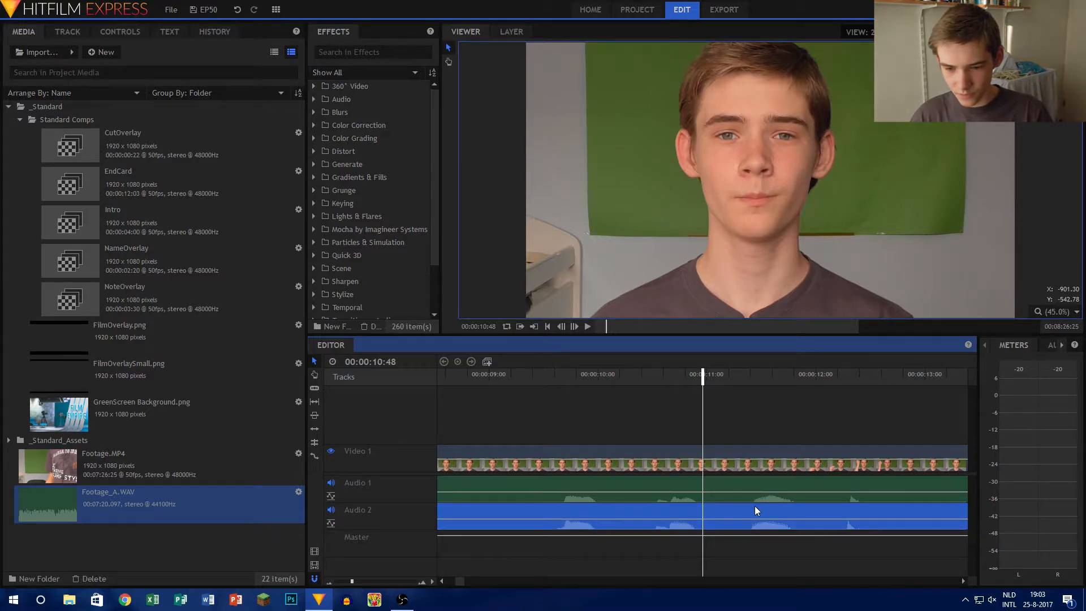
drag(757, 506, 759, 508)
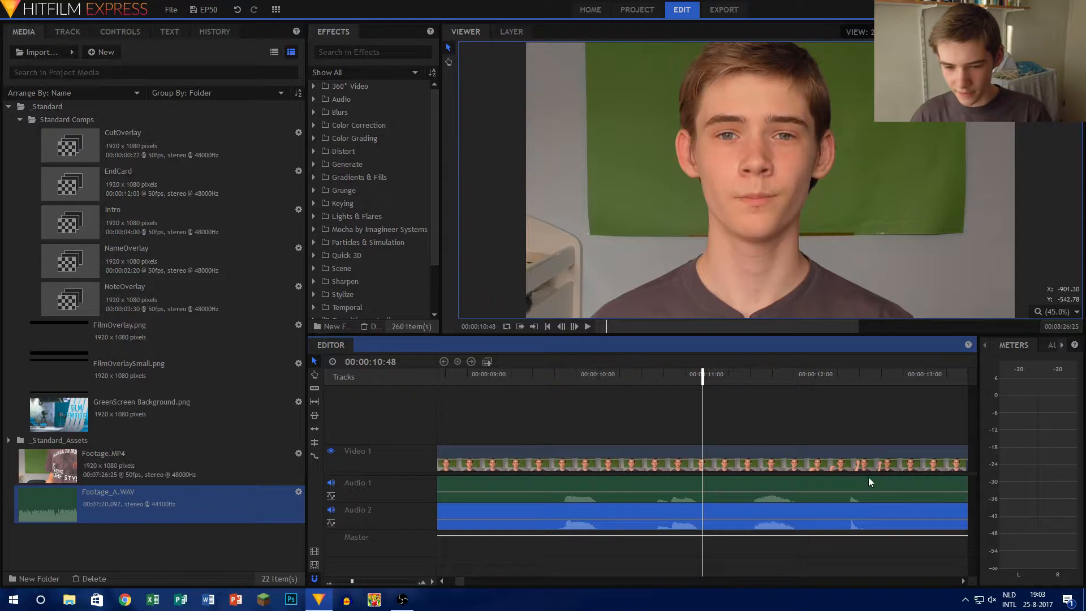
- Go to 00:00:14:38, where the white paper is held up, and apply the White Balance effect to the Footage.MP4 clip
drag(350, 582, 345, 579)
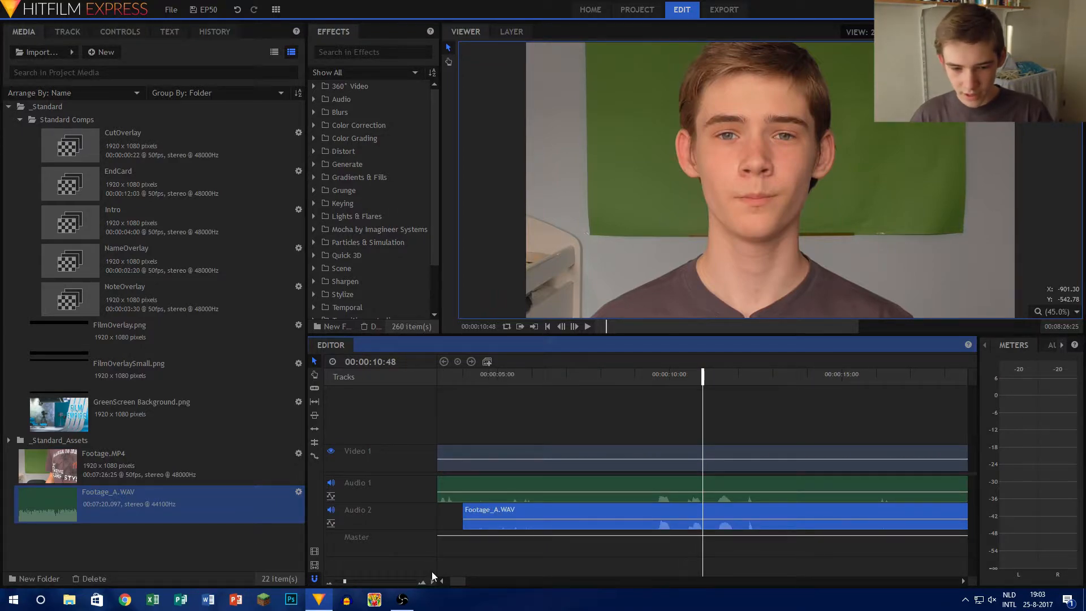
drag(345, 581, 341, 582)
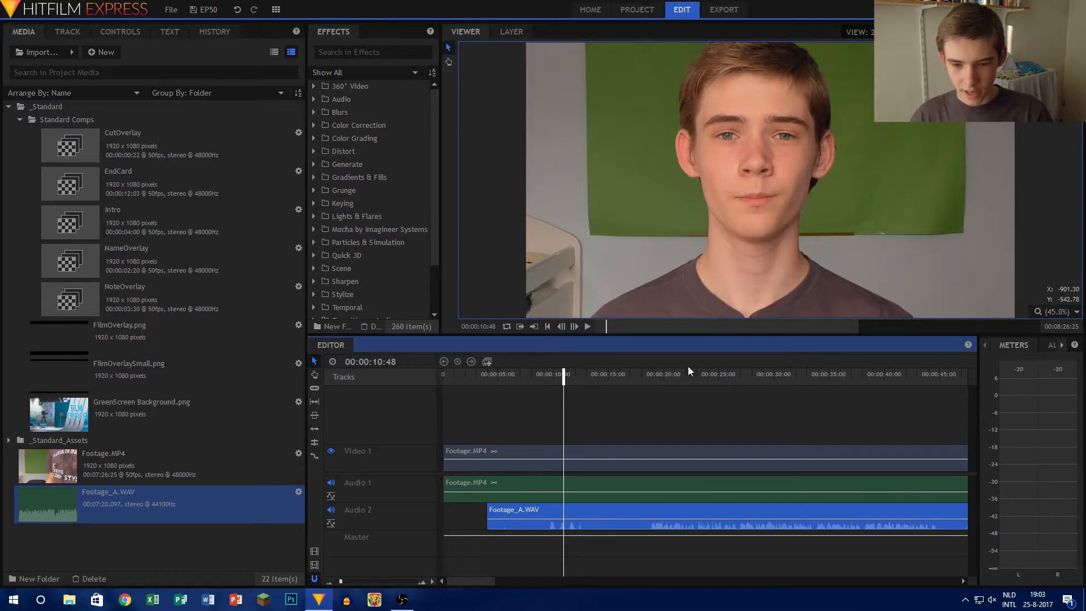
drag(566, 376, 603, 380)
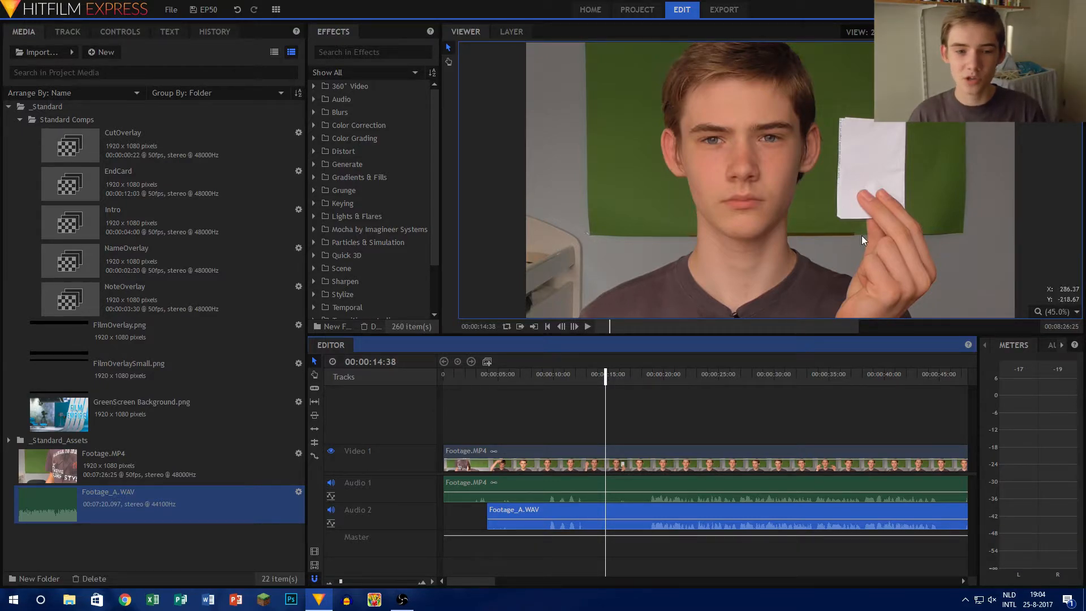
click(519, 453)
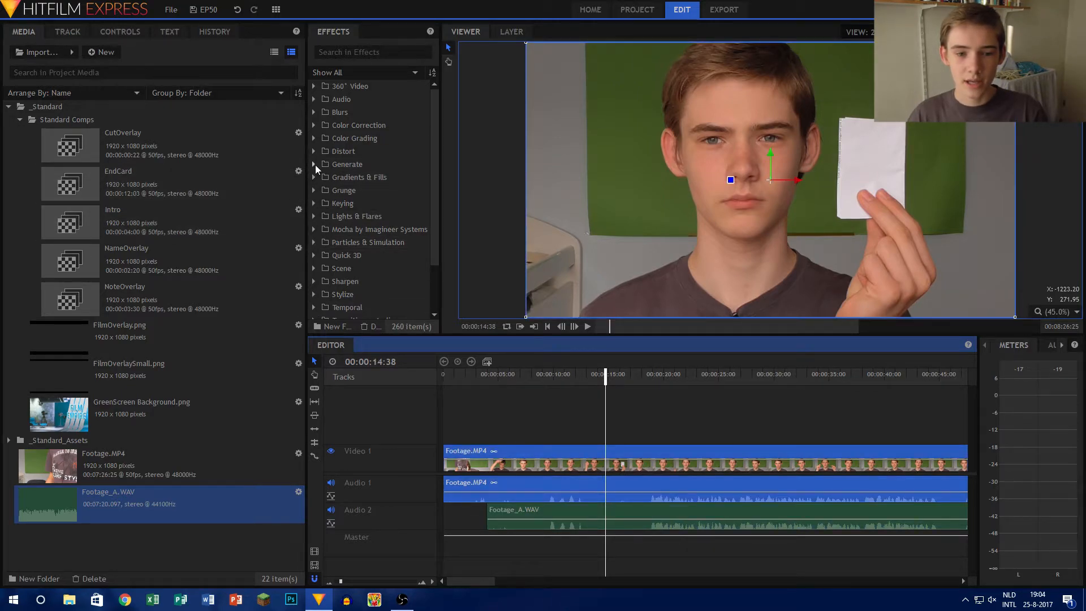
click(317, 133)
click(317, 133)
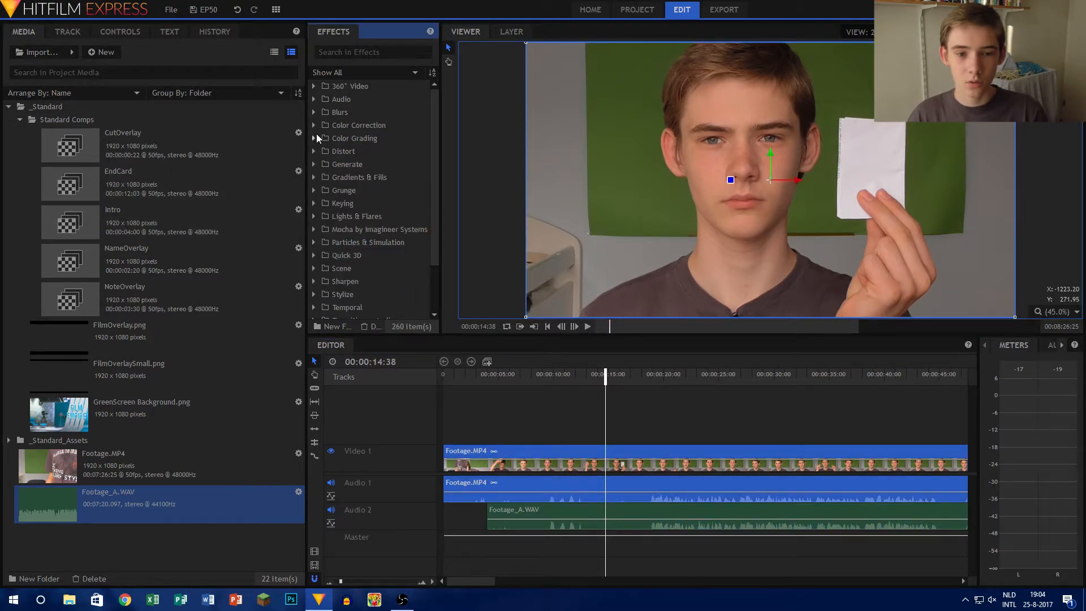
click(314, 121)
scroll(362, 217, down, 2)
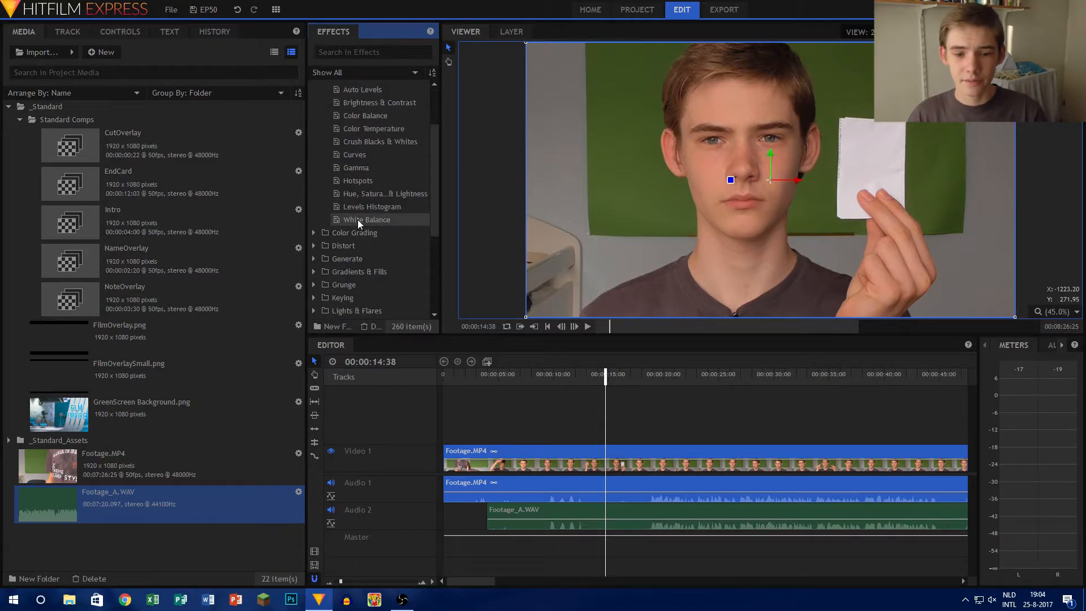
drag(489, 400, 505, 455)
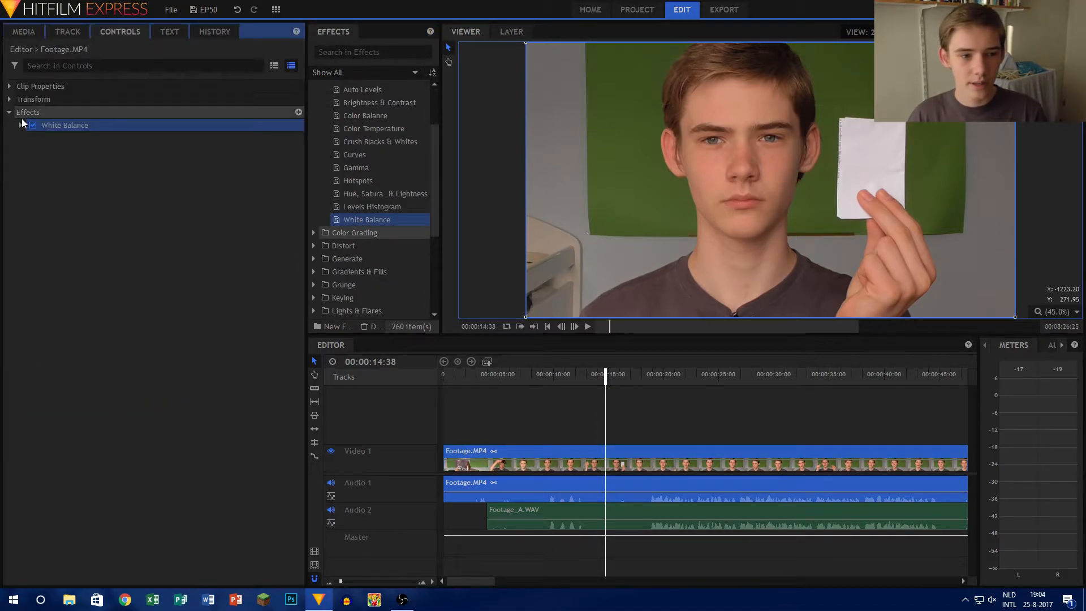
- Sample the white paper as the White Balance color and compare the image with the effect off and on
click(286, 138)
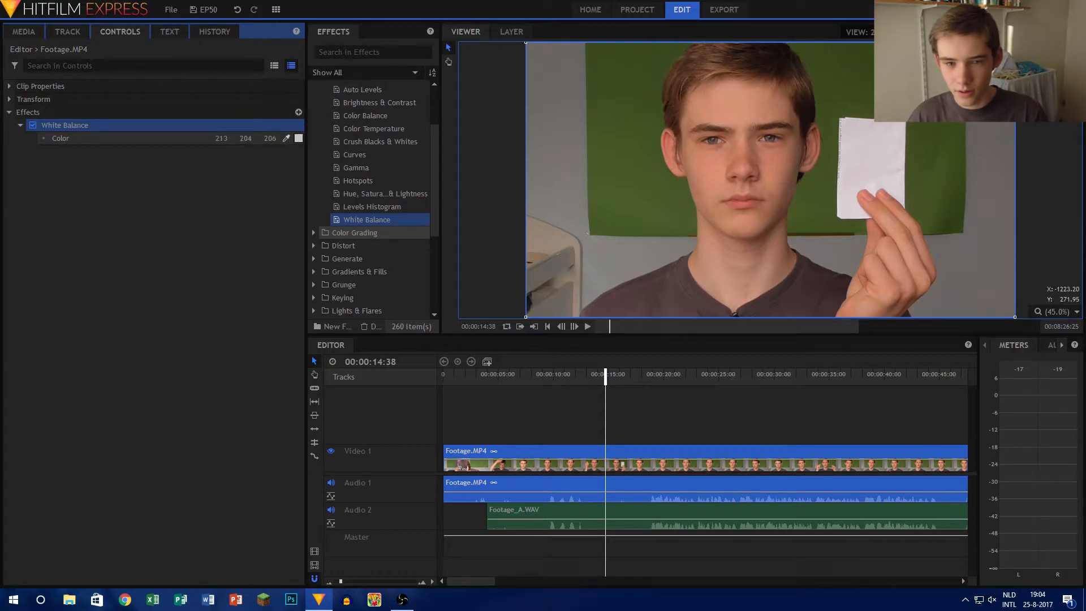
click(885, 151)
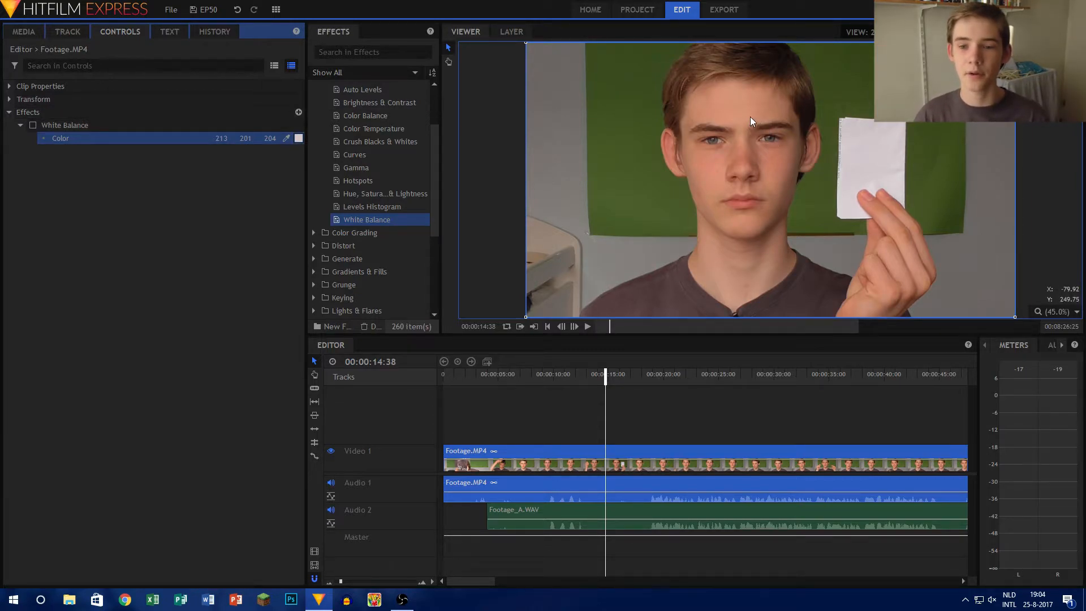
scroll(891, 148, up, 3)
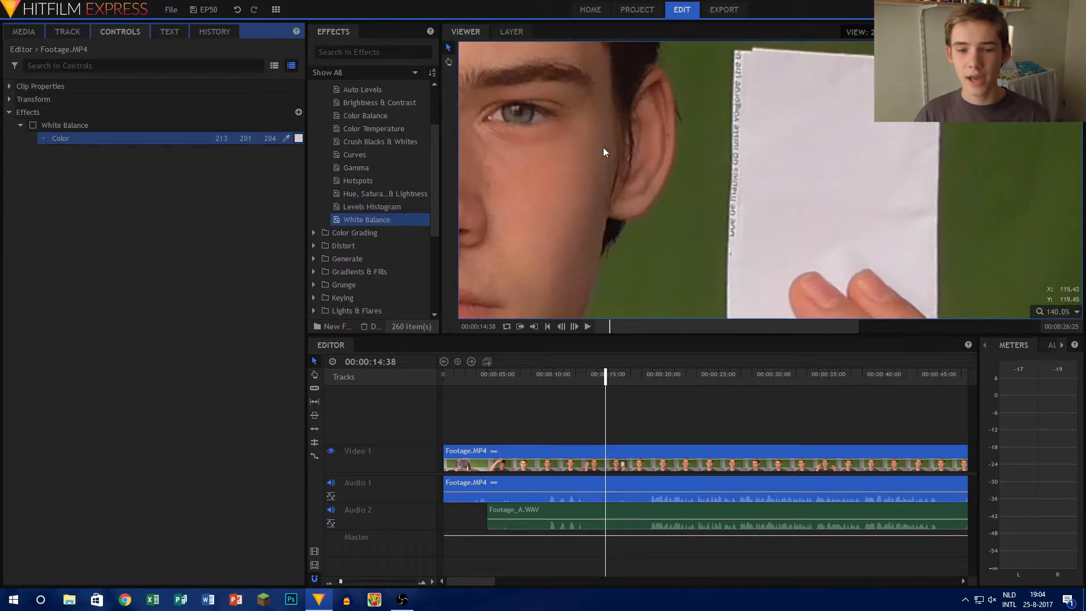
scroll(651, 127, up, 1)
click(32, 125)
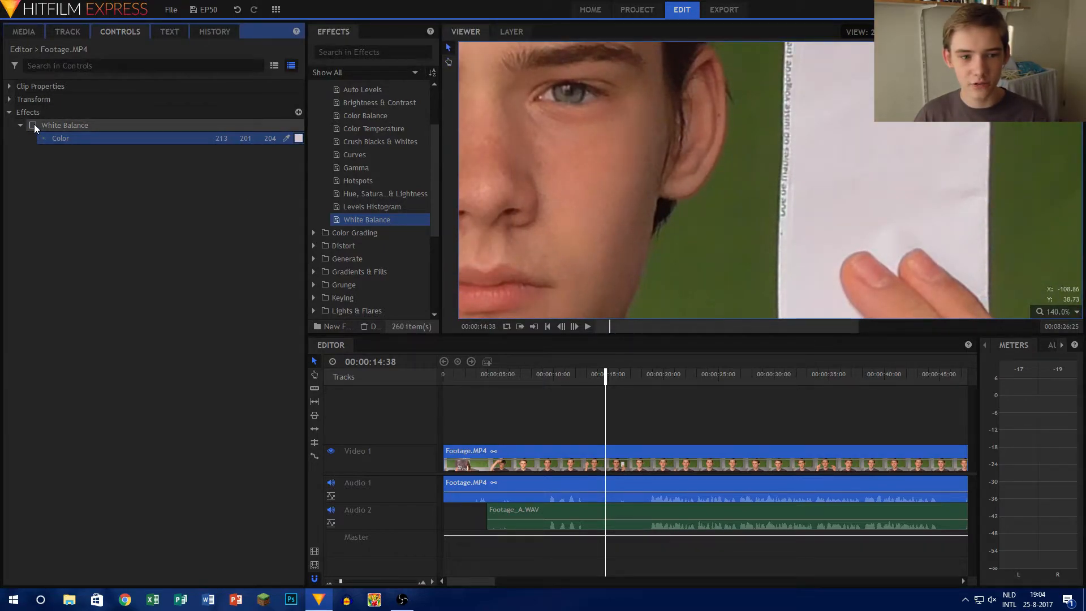
click(33, 125)
scroll(509, 192, down, 3)
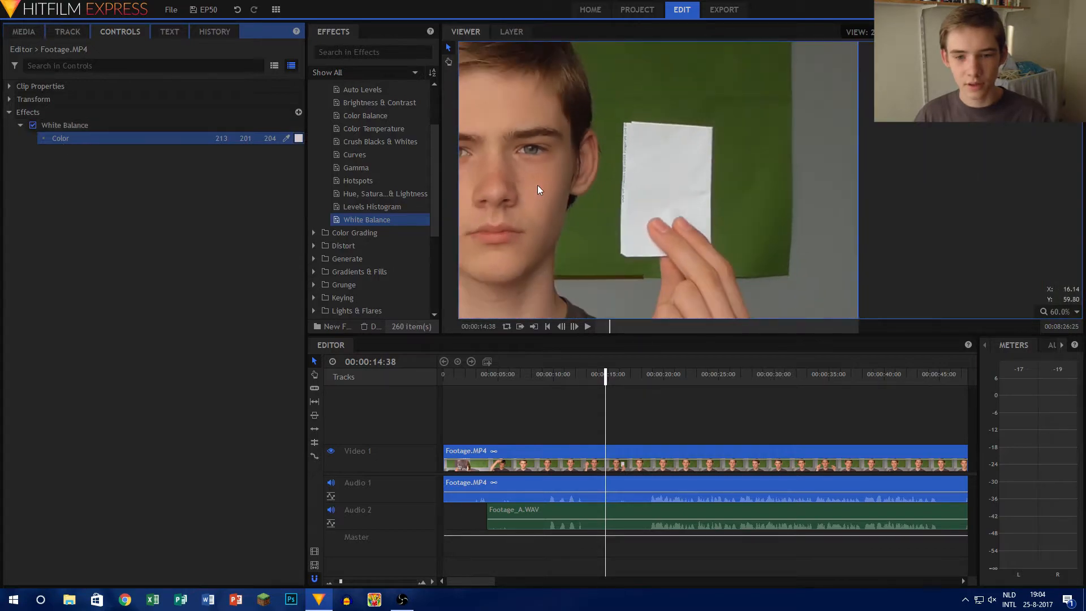
drag(538, 185, 793, 151)
scroll(791, 152, down, 3)
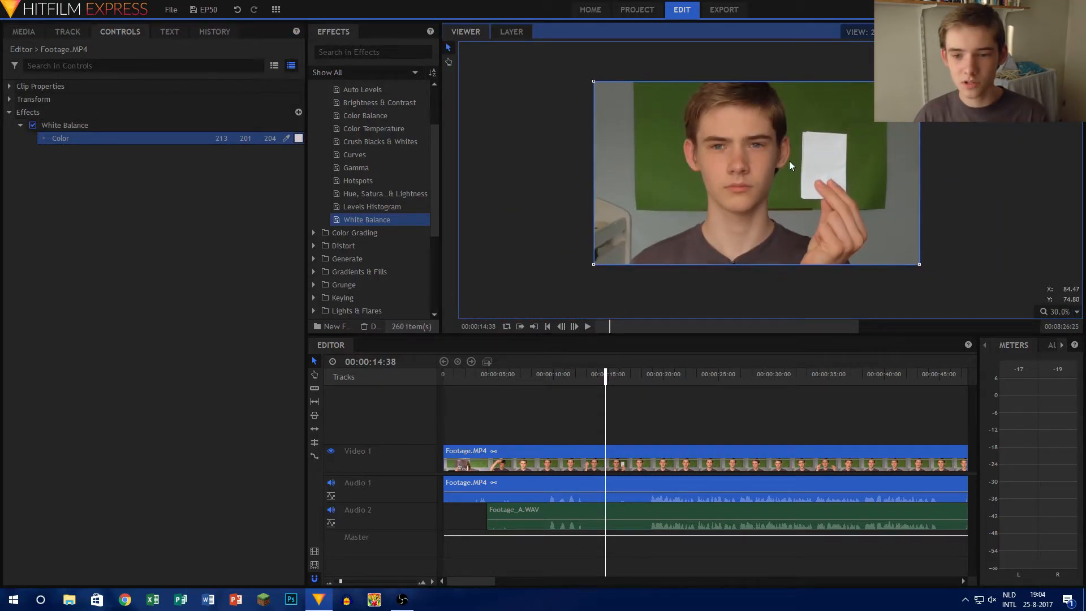
click(670, 309)
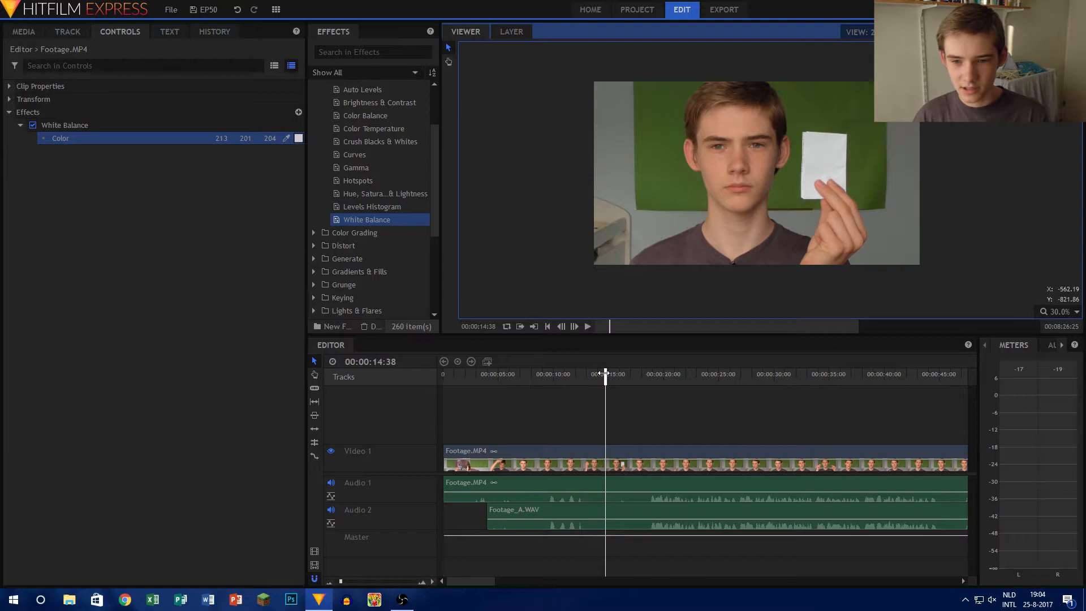
- Split the Footage.MP4 video and audio and the Footage_A.WAV clip at 00:00:18:28
drag(604, 374, 645, 372)
drag(572, 542, 566, 484)
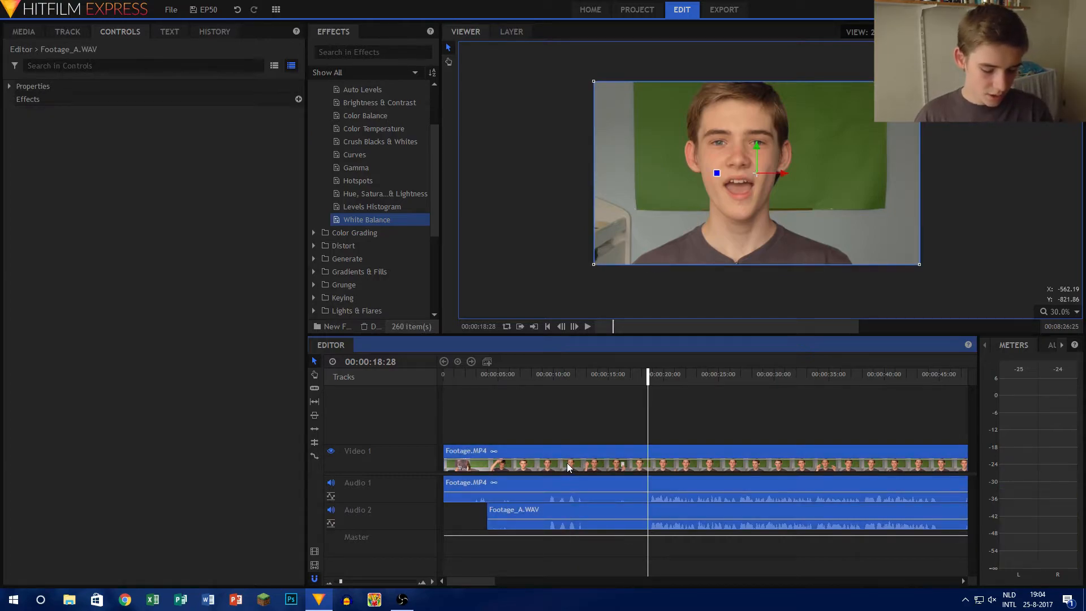
key(ctrl+shift+d)
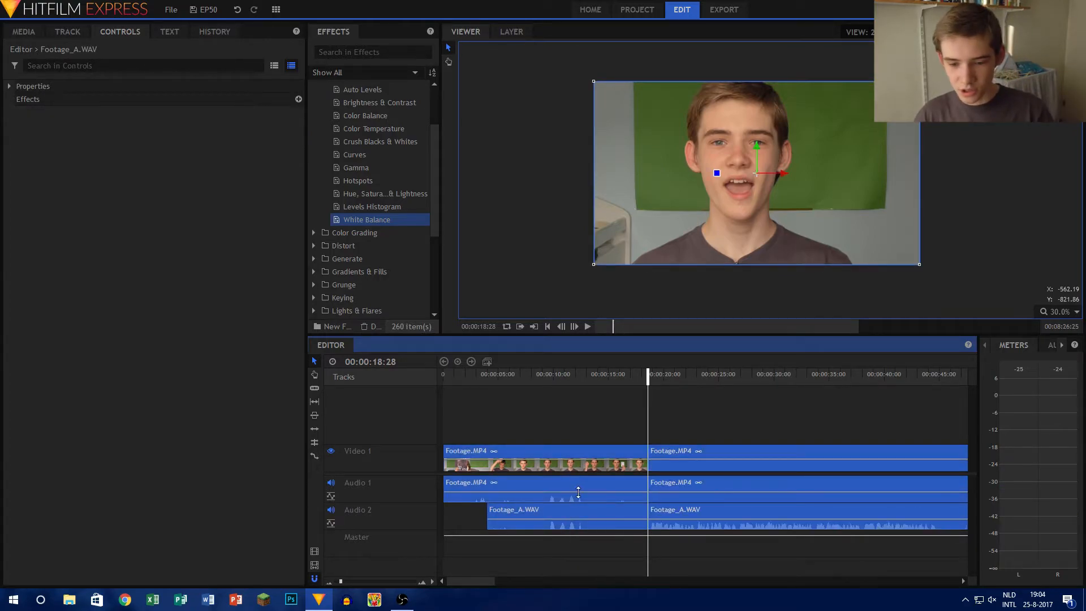
- Delete the Footage.MP4 and Footage_A.WAV segments before 00:00:18:28 and move the remaining clips to the start of the timeline
drag(581, 549, 576, 443)
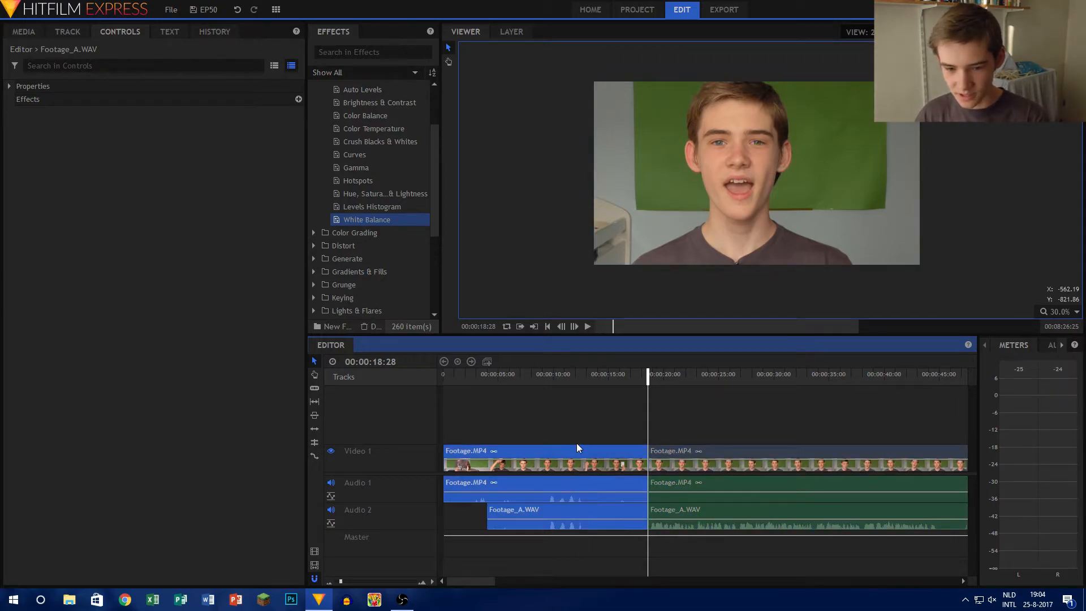
key(Delete)
drag(702, 555, 474, 484)
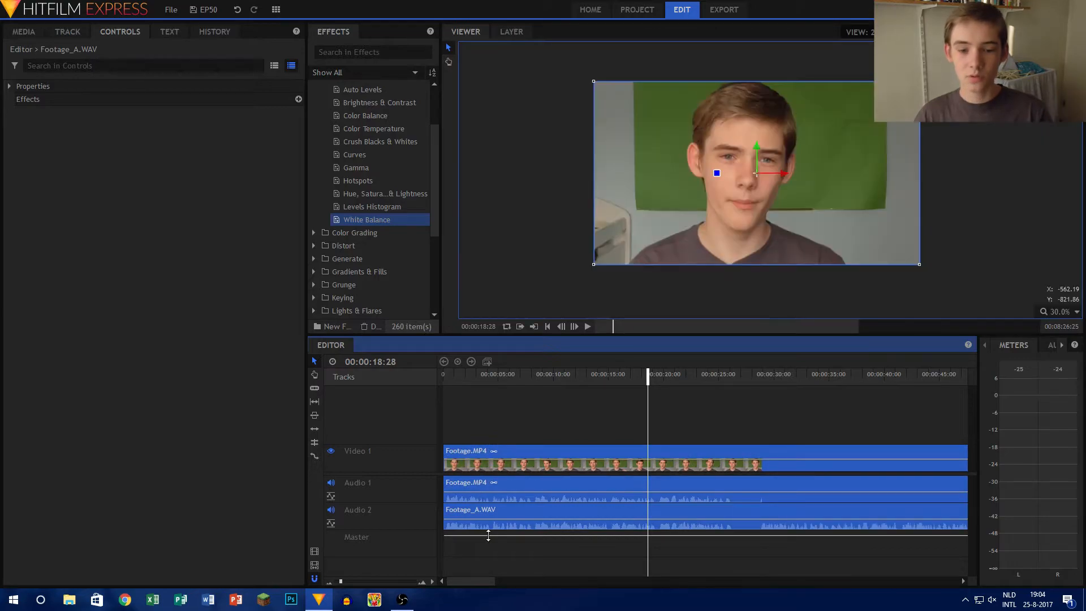
- Unlink the Footage.MP4 video and audio, and replace its camera audio on Audio 1 with the Footage_A.WAV clip
click(487, 536)
click(482, 458)
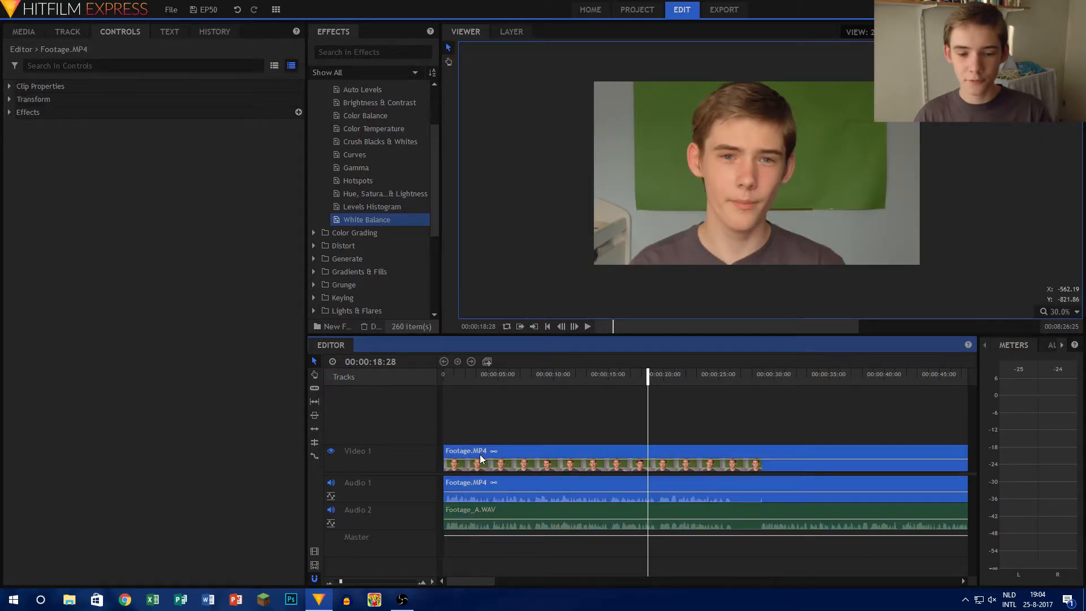
right_click(480, 455)
click(529, 392)
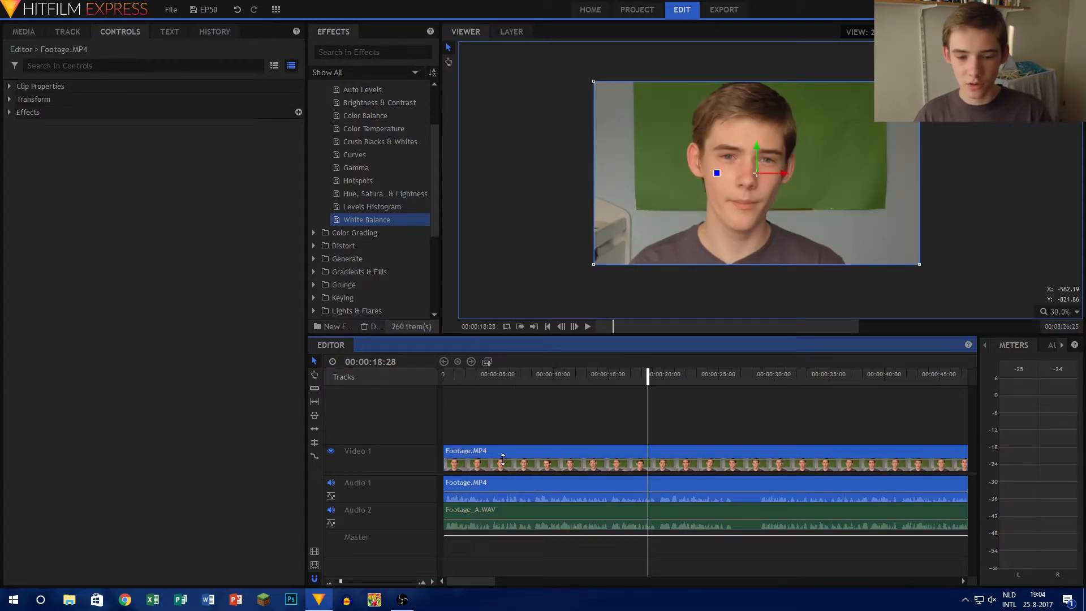
click(480, 486)
key(Delete)
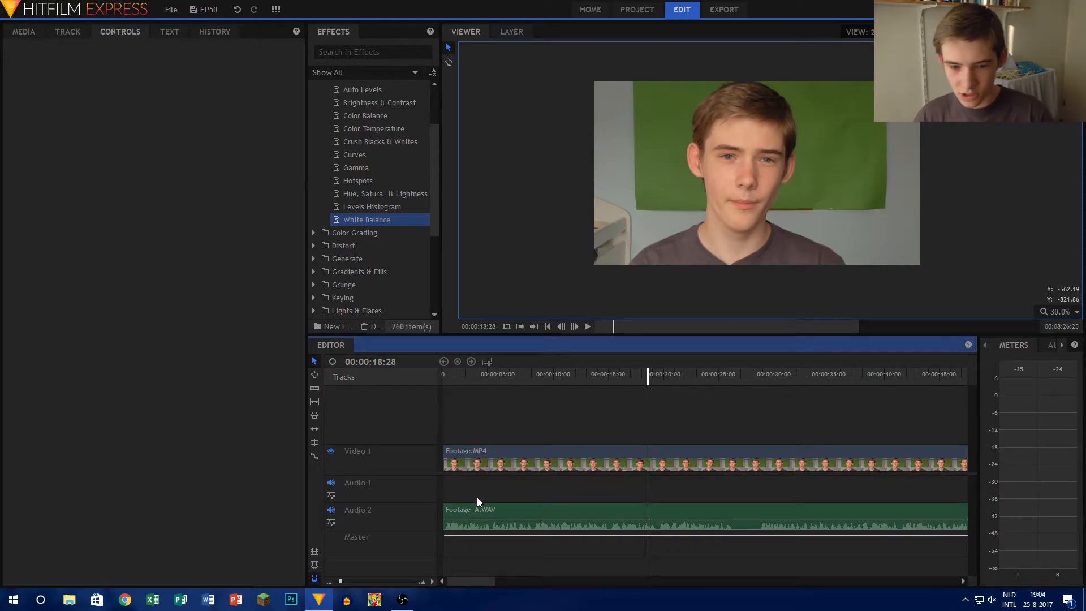
drag(473, 511, 476, 498)
- Play the opening of the timeline from 00:00:00:00 with the system volume at 50 to check the Footage_A.WAV sync
click(452, 378)
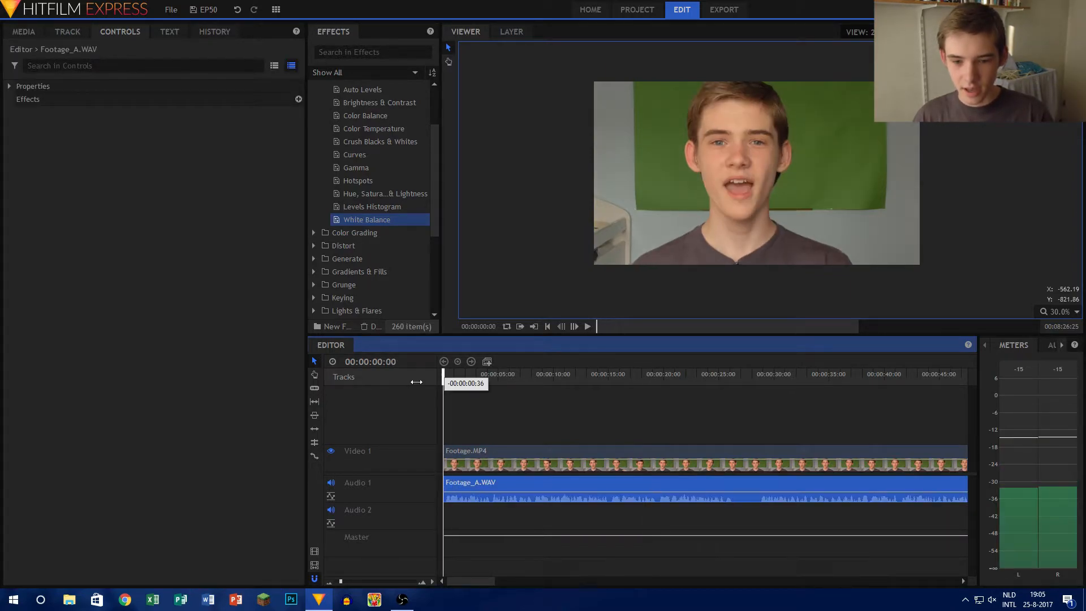
click(588, 326)
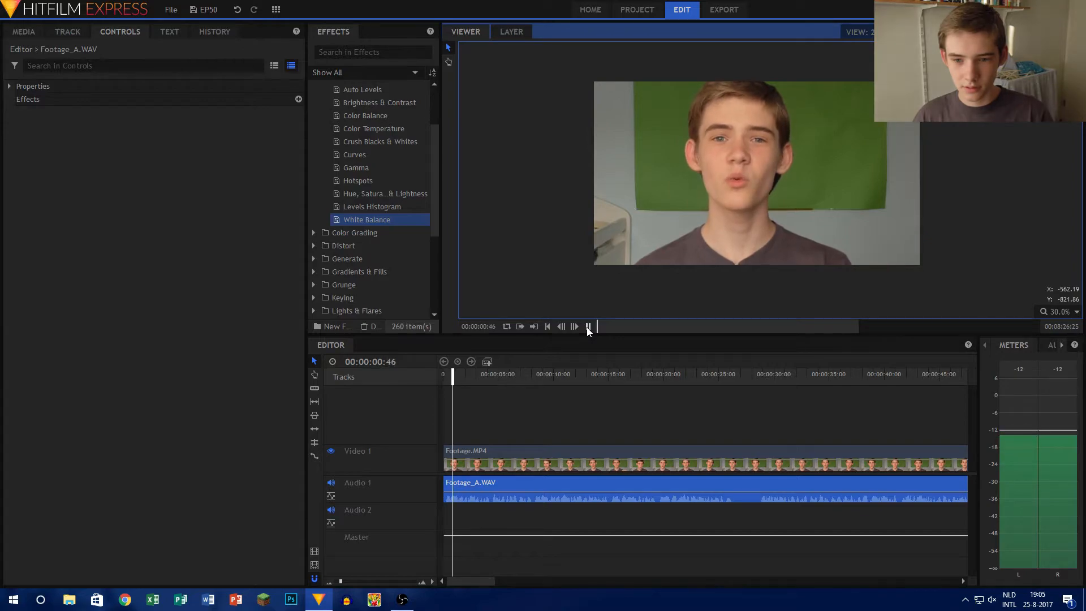
click(588, 327)
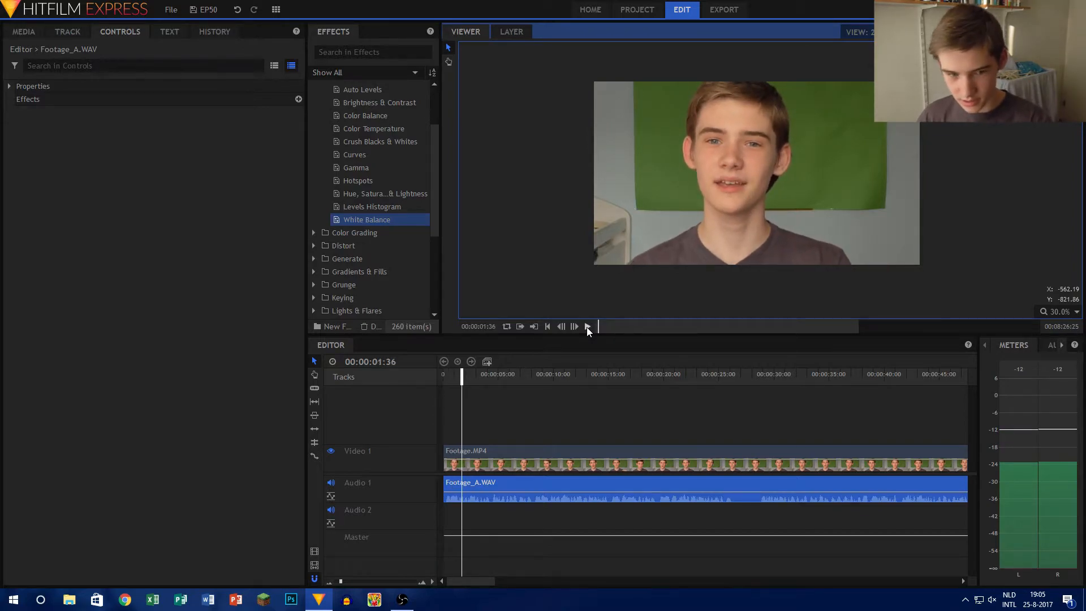
key(XF86AudioRaiseVolume)
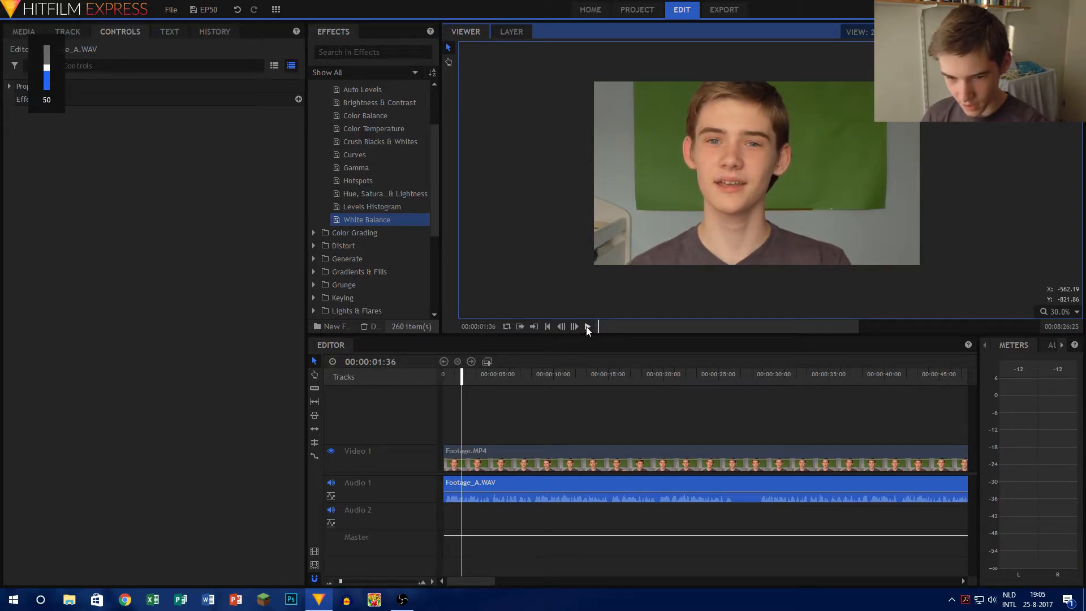
click(586, 327)
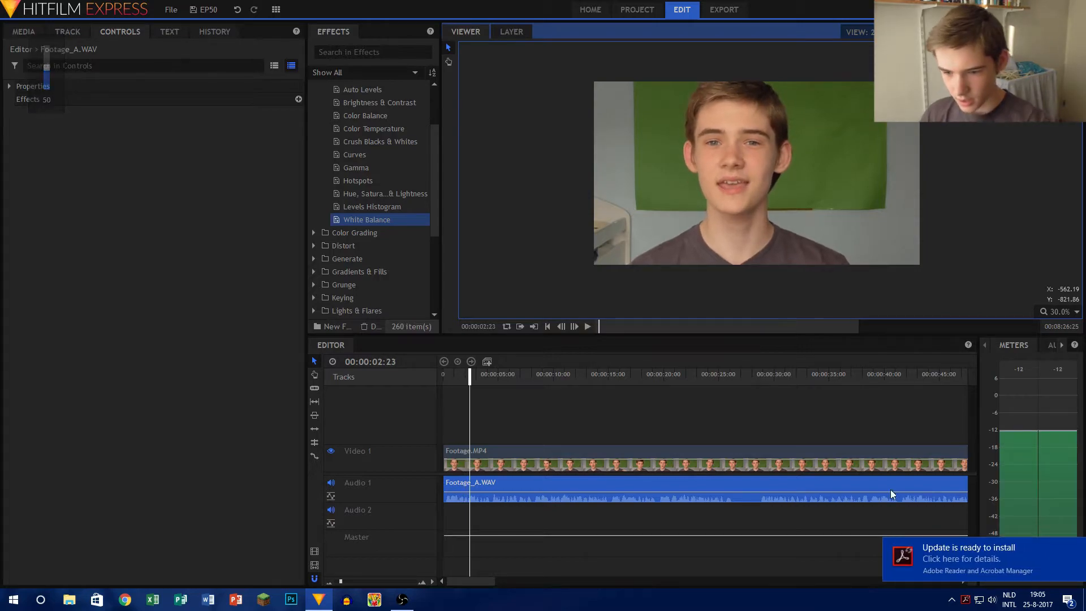
click(1077, 548)
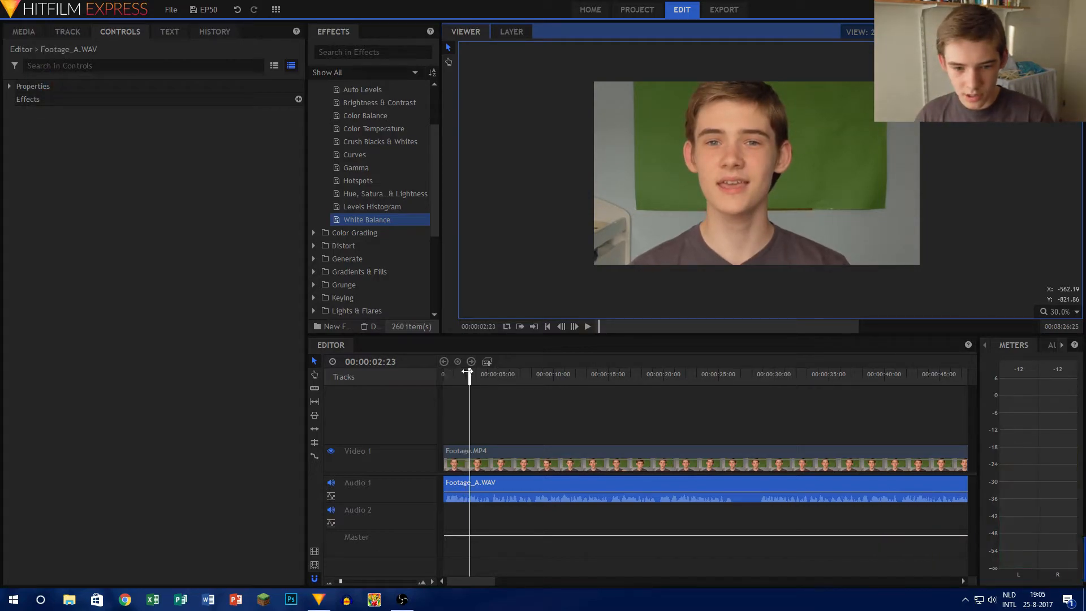
click(446, 378)
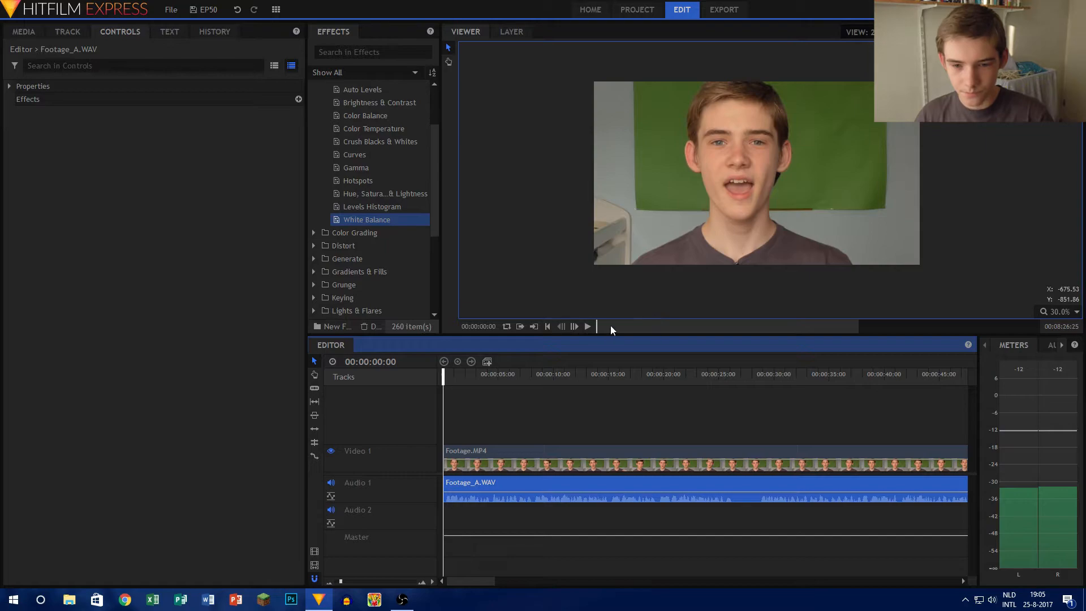
click(586, 327)
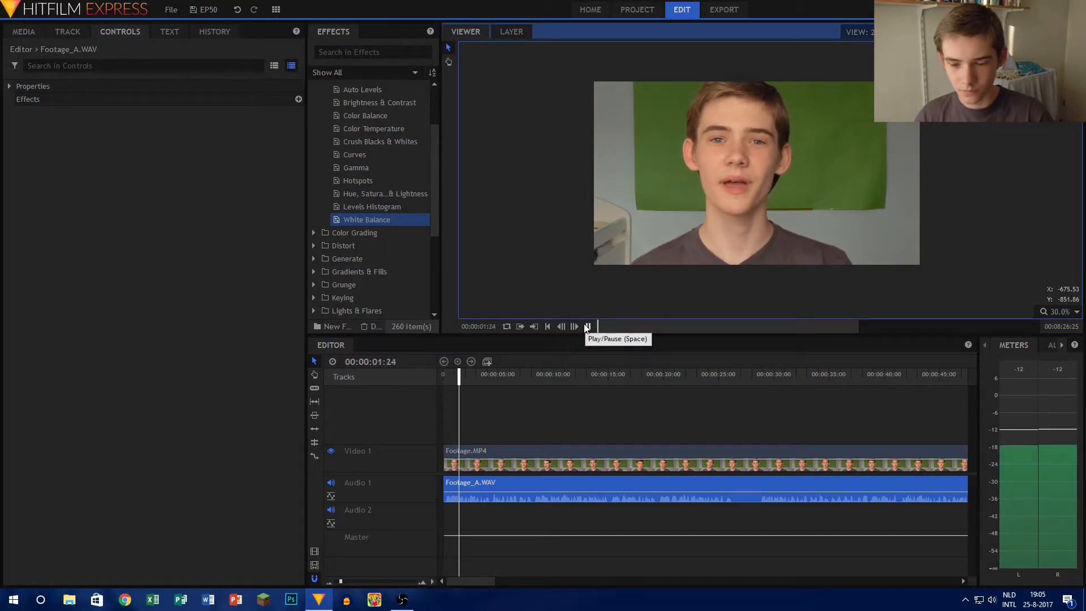
click(587, 327)
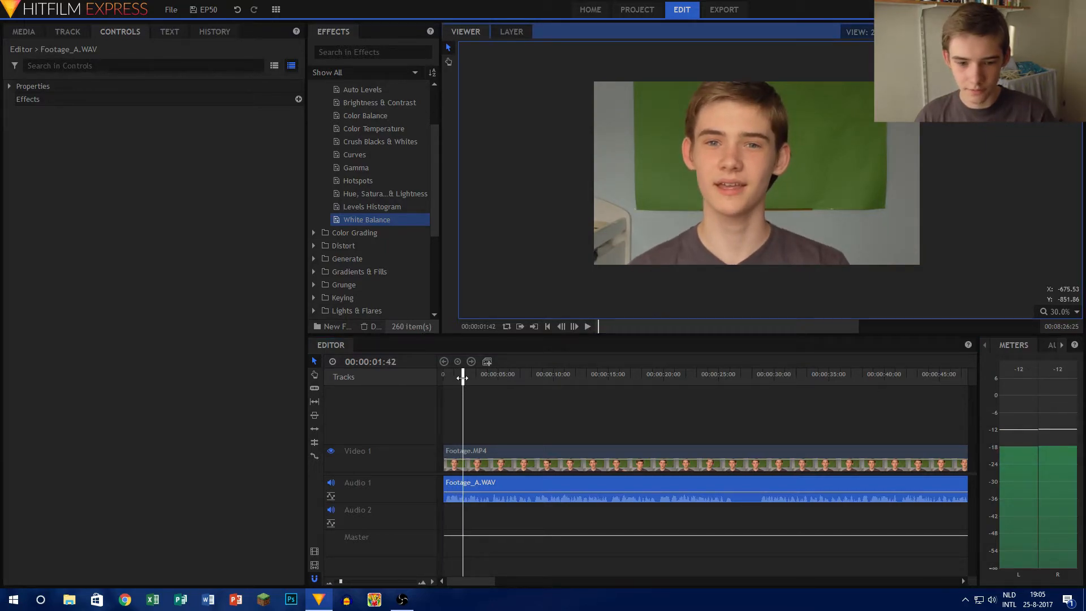
drag(462, 378, 388, 383)
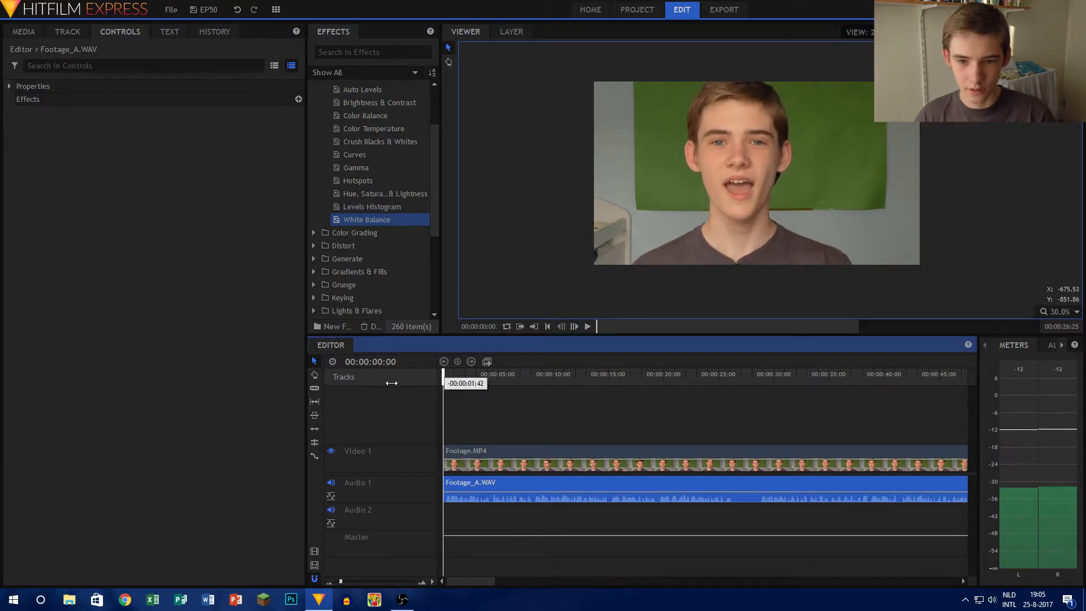
- Apply the Brightness & Contrast effect to the Footage.MP4 clip and set its Contrast to 10.0
click(503, 450)
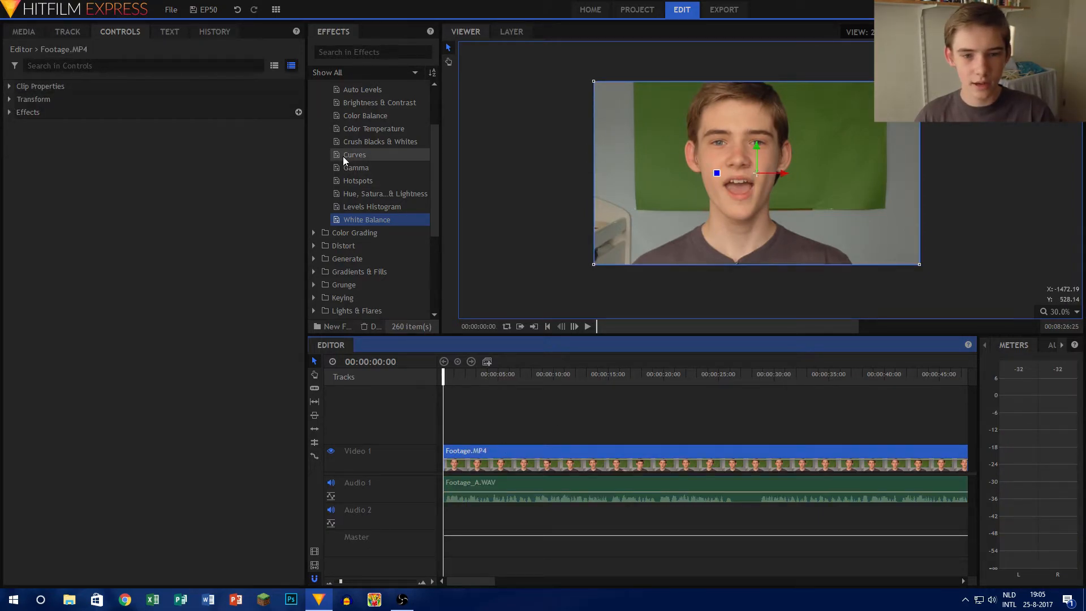
scroll(354, 147, up, 2)
drag(369, 182, 51, 136)
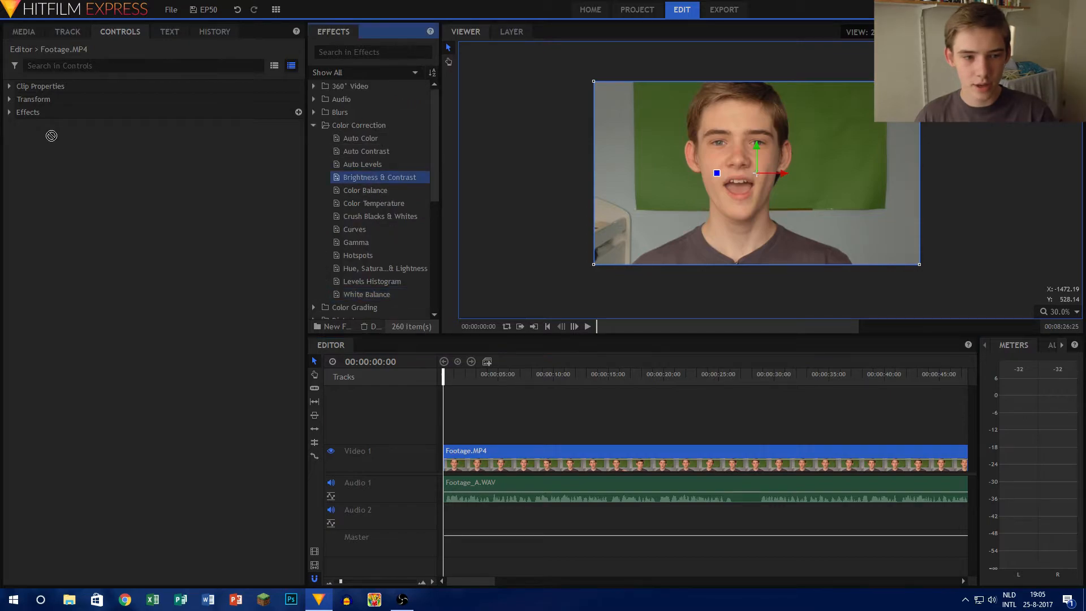
drag(471, 441, 470, 457)
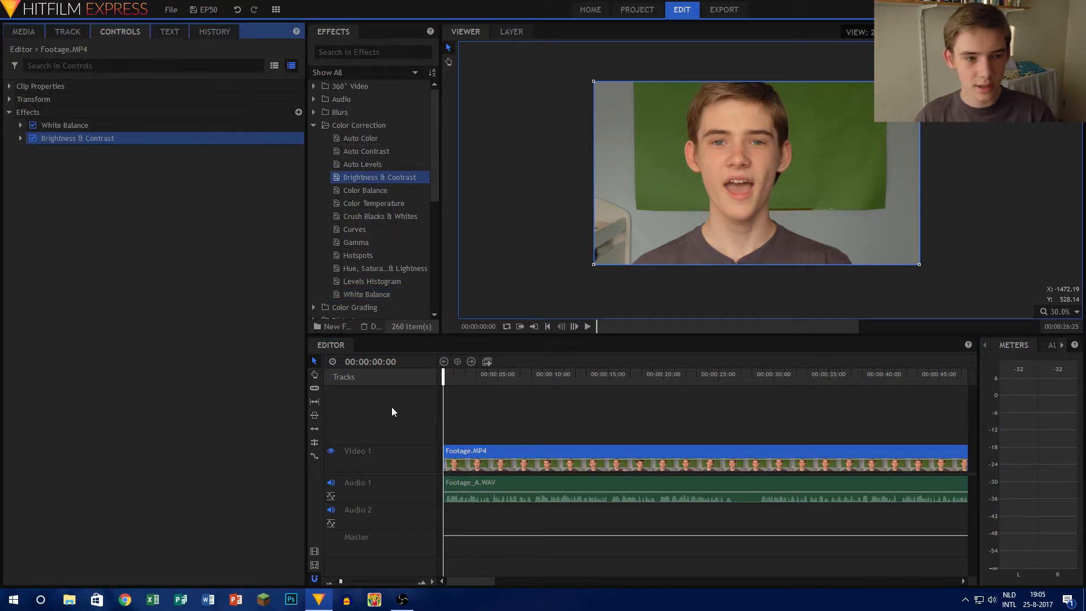
click(21, 138)
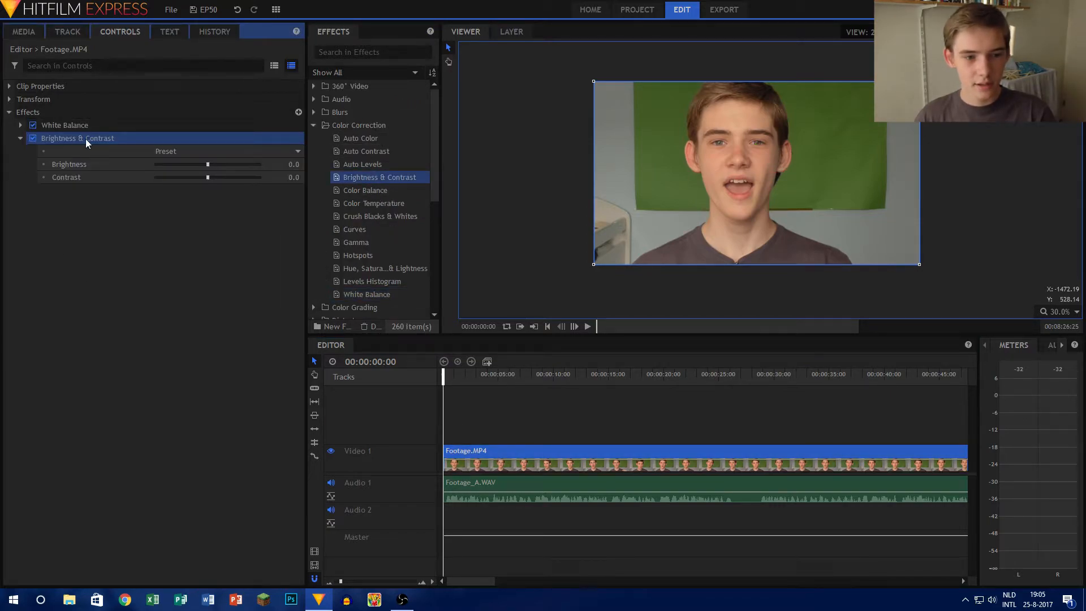
click(213, 177)
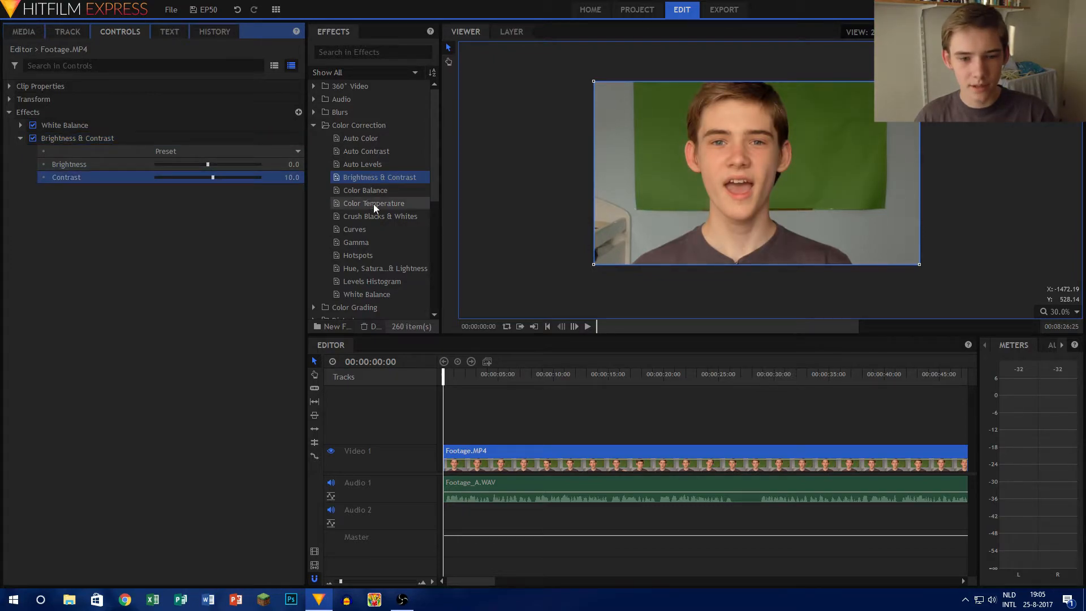
- Add Crush Blacks & Whites to the Footage.MP4 clip with Black at 0.07 and compare the image with the grading effects off and on
drag(375, 218, 29, 189)
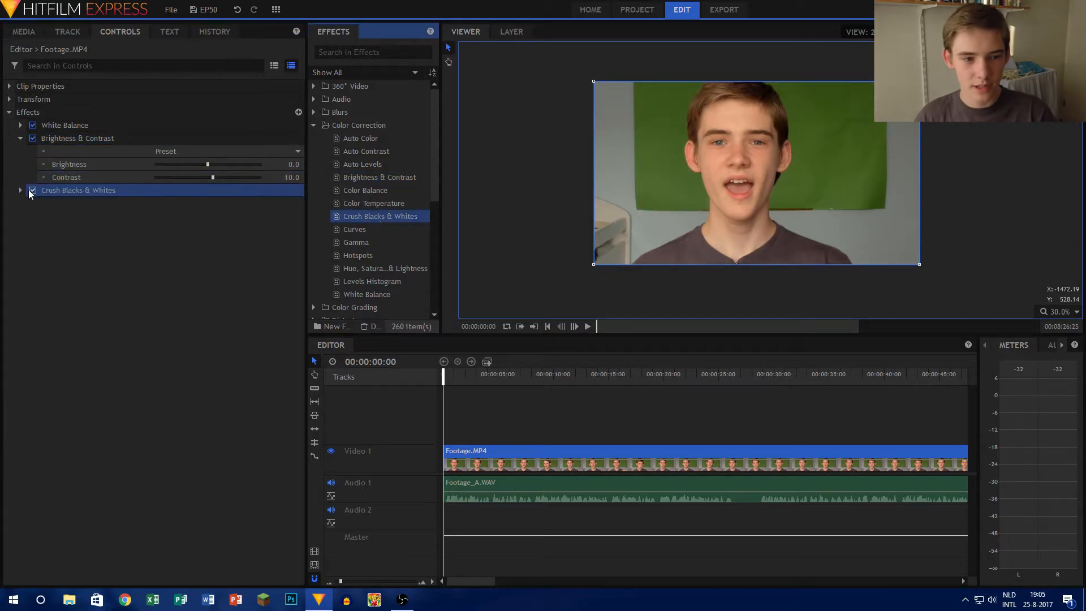
drag(163, 218, 163, 217)
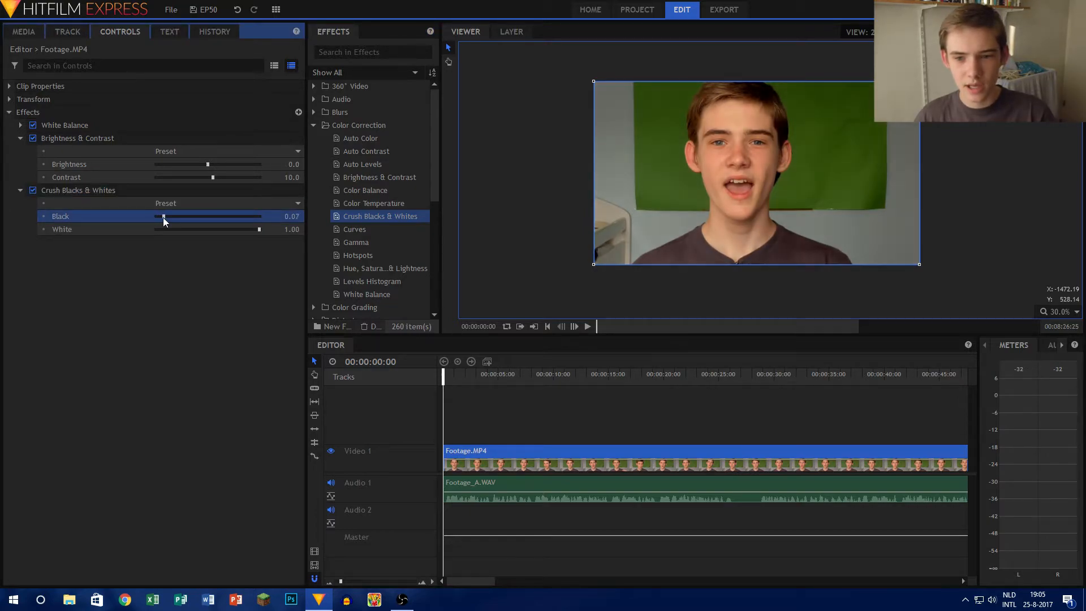
click(33, 190)
click(33, 138)
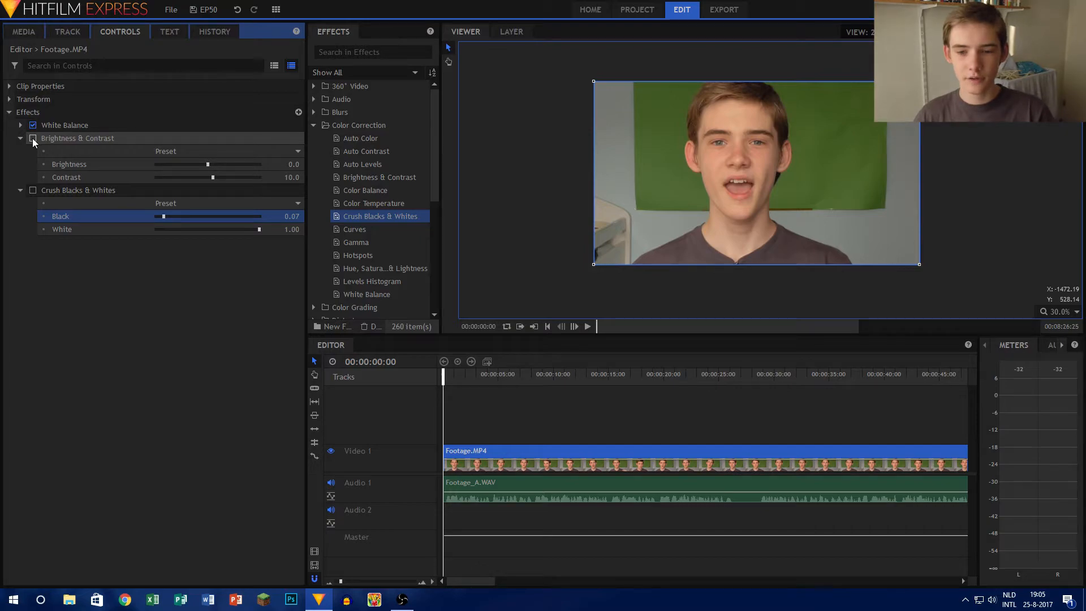
click(33, 138)
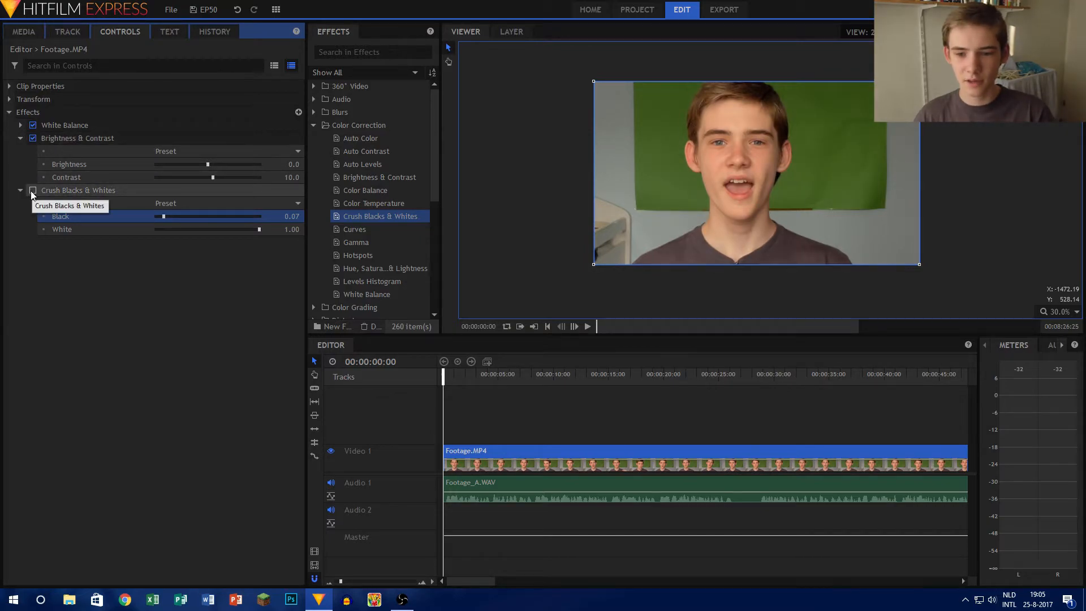
click(33, 190)
scroll(699, 160, up, 4)
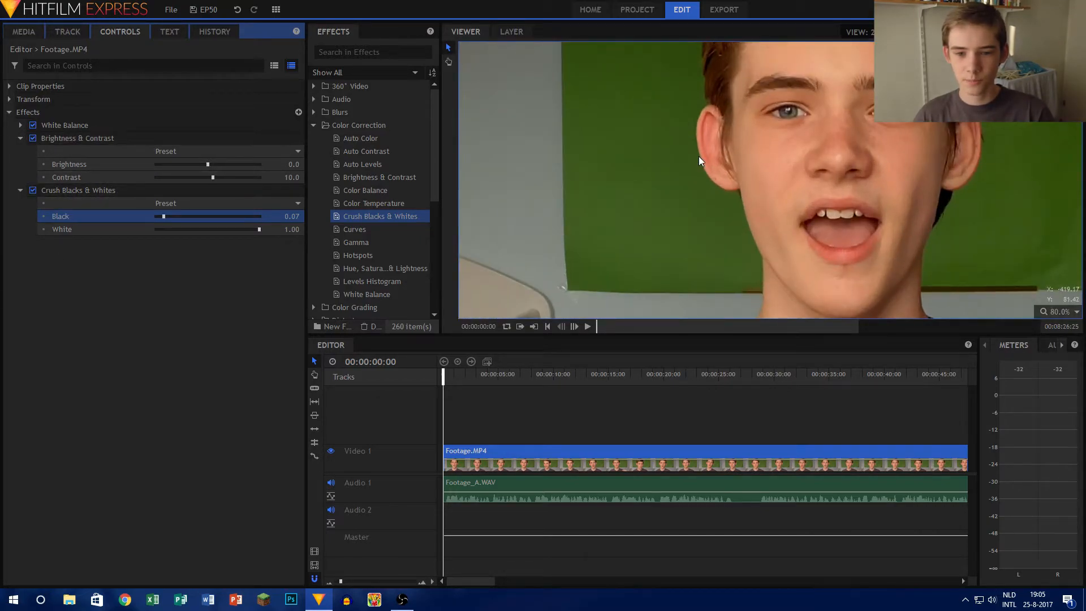
scroll(569, 202, down, 4)
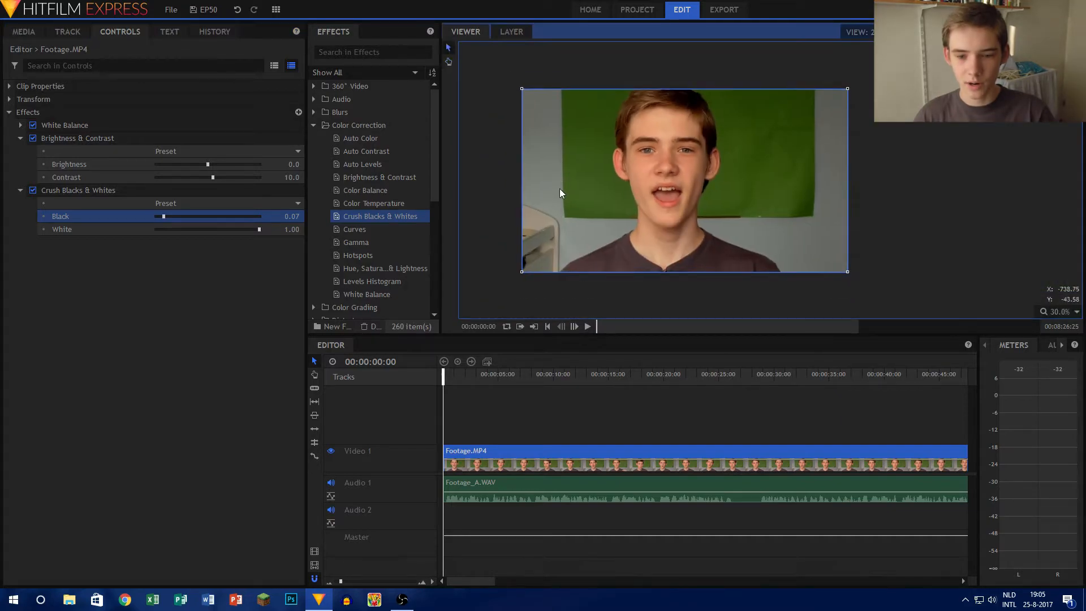
- At 00:00:04:33, scale the Footage.MP4 image up slightly and shift it to the right to reframe the speaker
mouse_move(479, 365)
mouse_down()
mouse_move(570, 363)
mouse_move(494, 365)
mouse_up()
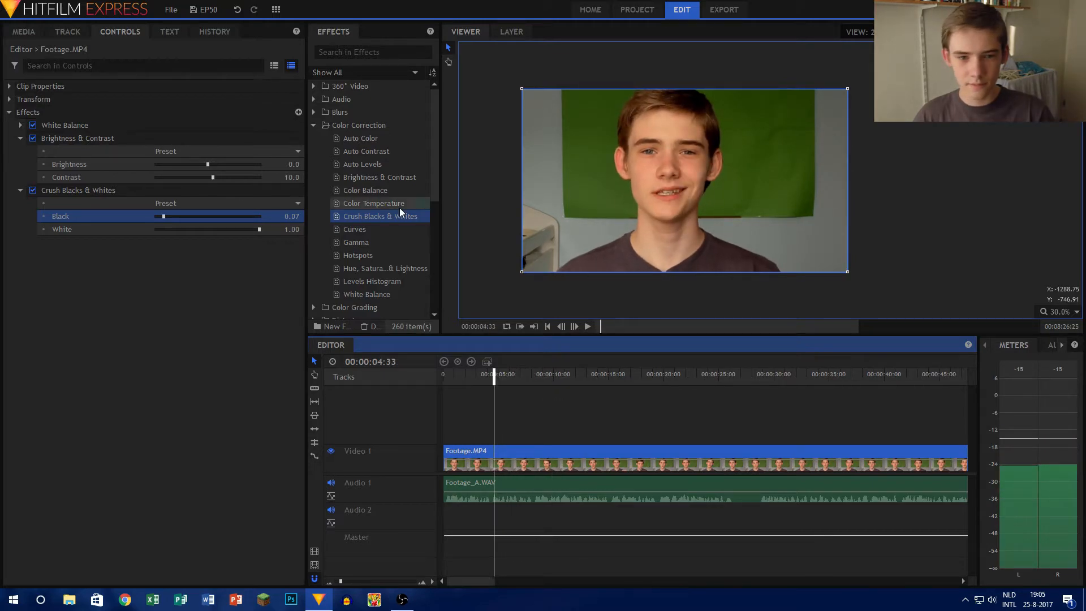
click(24, 32)
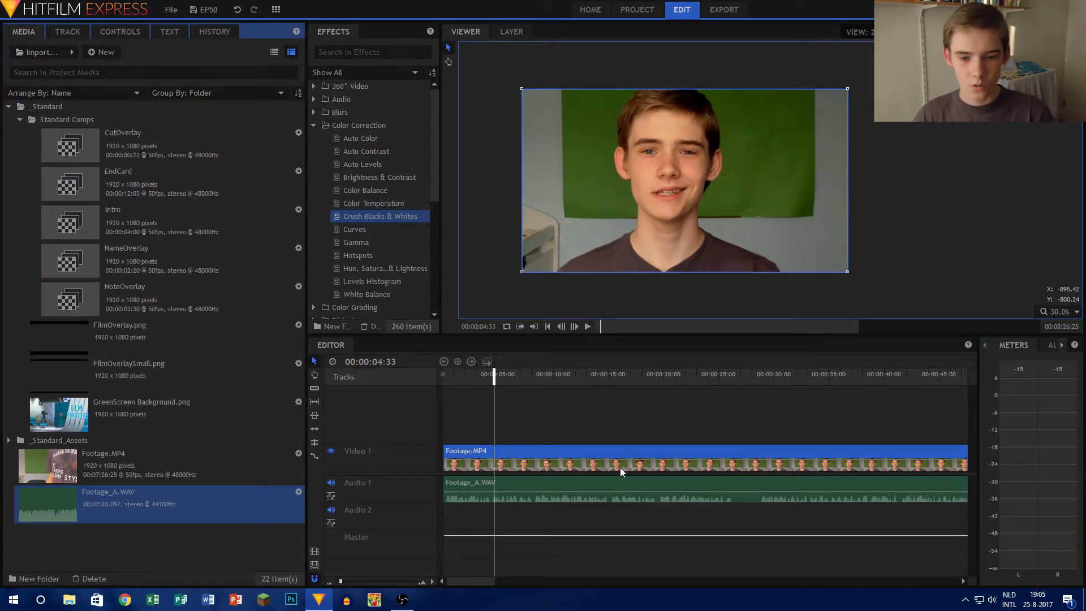
click(484, 448)
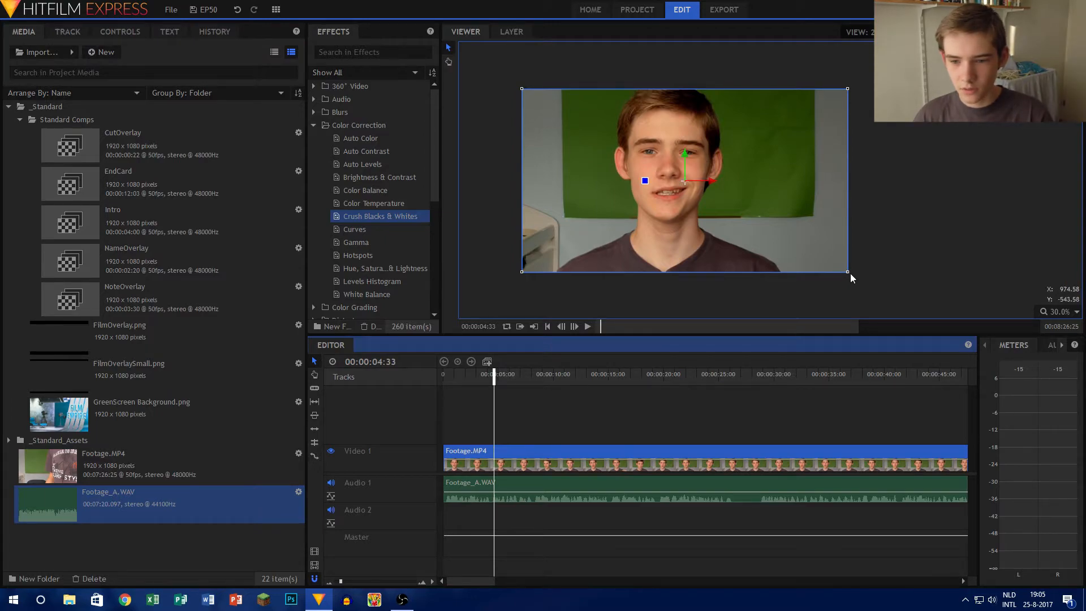
drag(851, 274, 867, 282)
drag(709, 179, 725, 178)
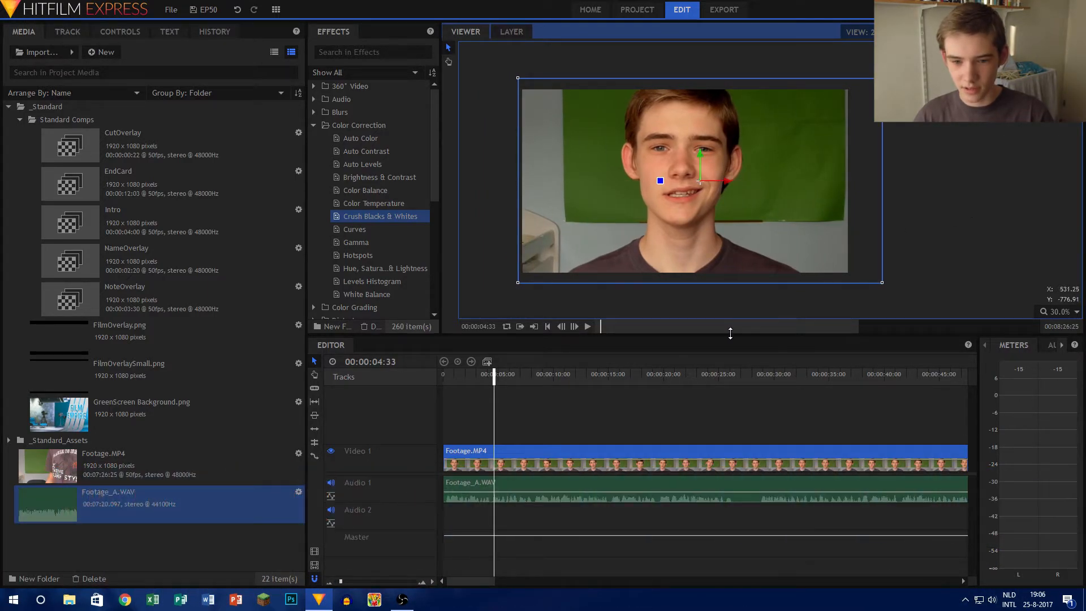
- Place FilmOverlaySmall.png on Video 2 above the footage from 00:00:00:00 and extend it to the end of the Footage_A.WAV clip
click(491, 381)
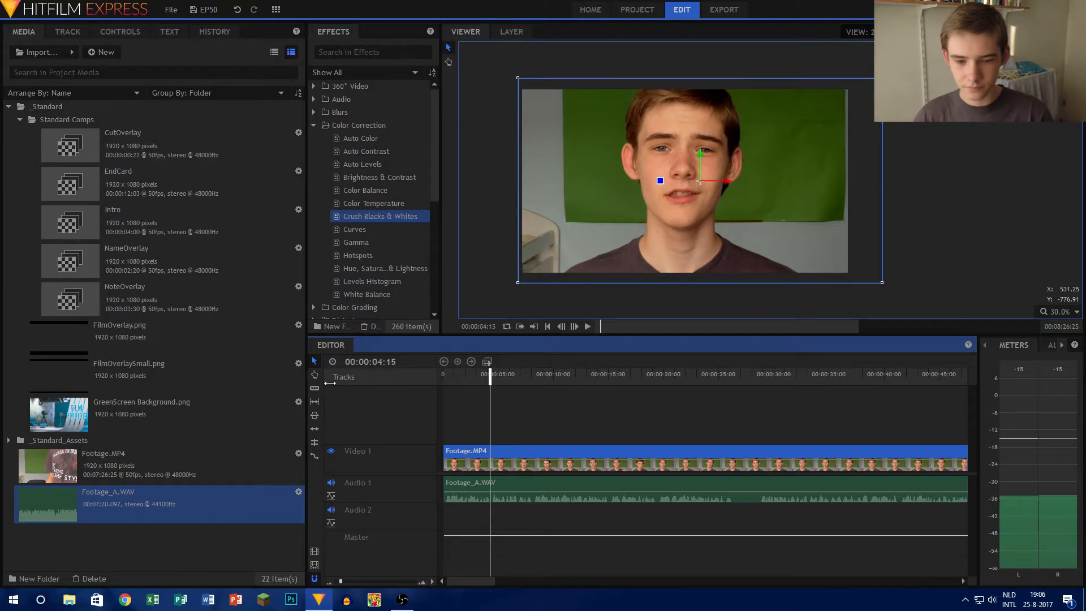
drag(482, 386, 444, 379)
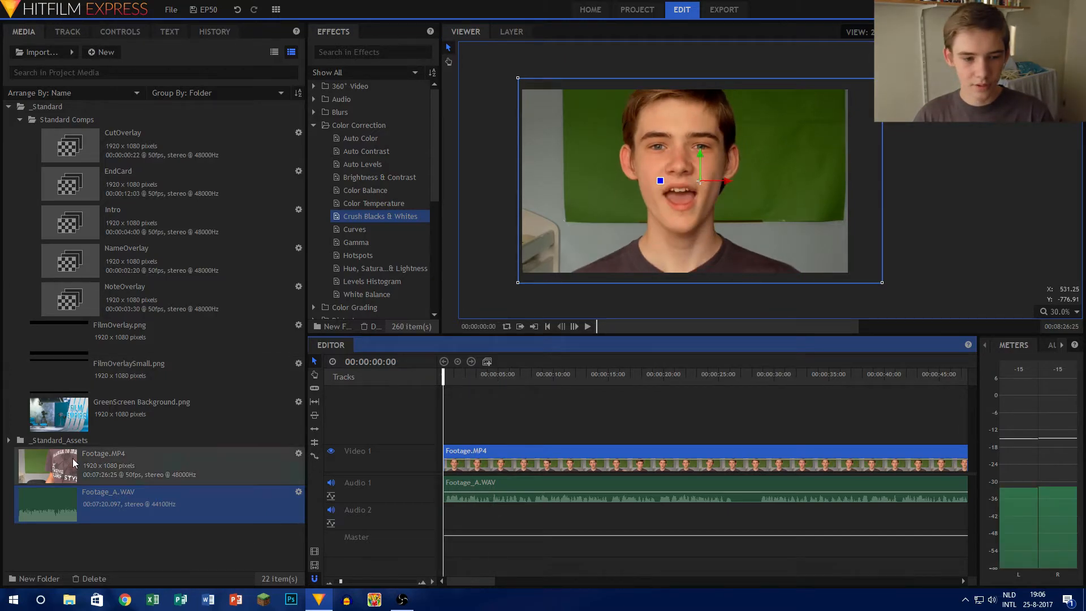
click(60, 373)
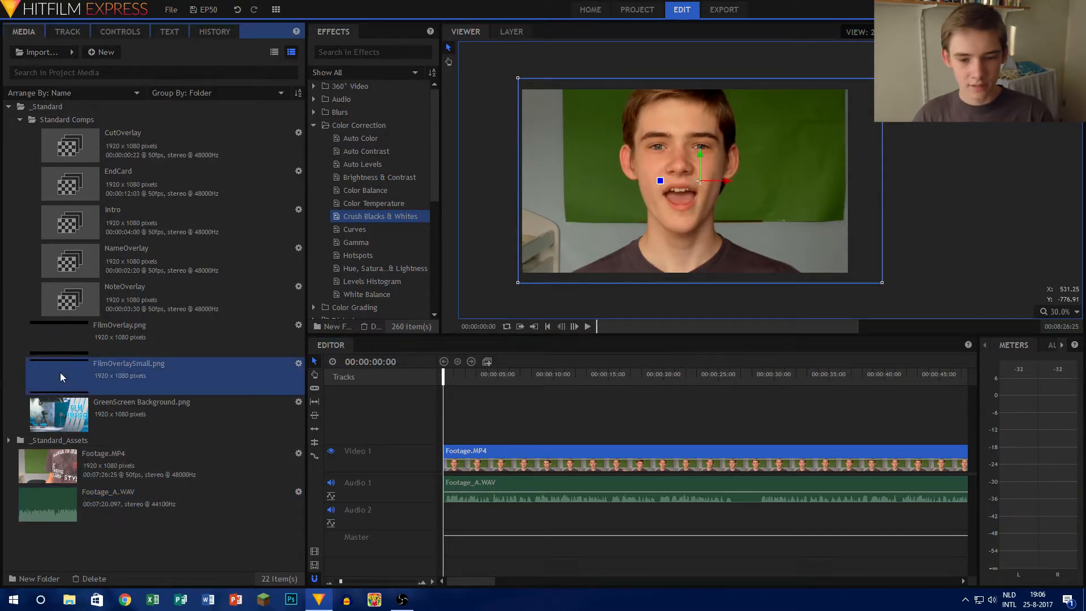
drag(421, 430, 898, 429)
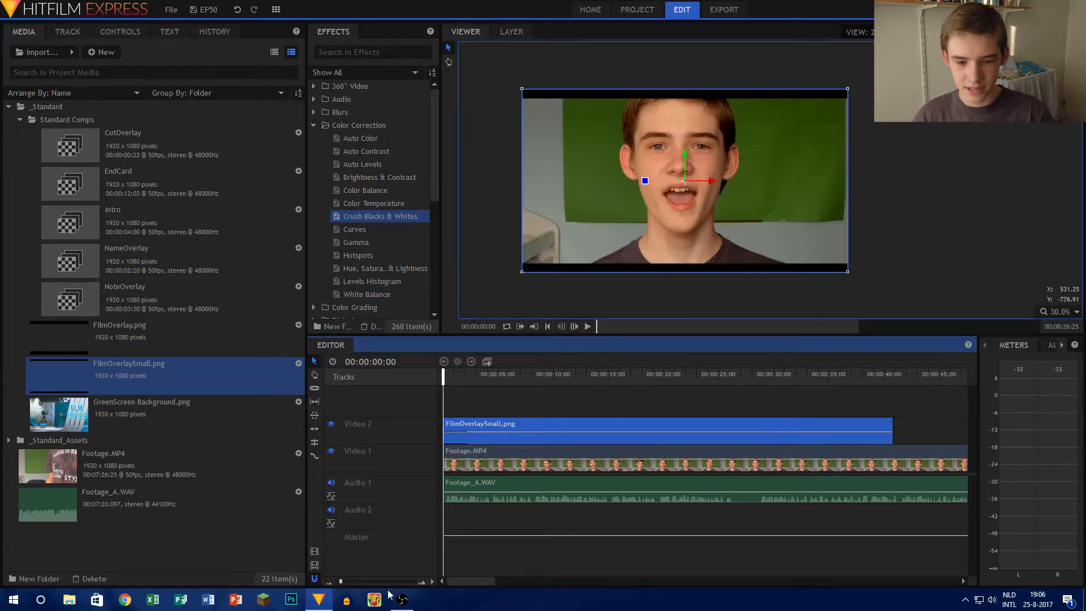
drag(338, 585, 333, 583)
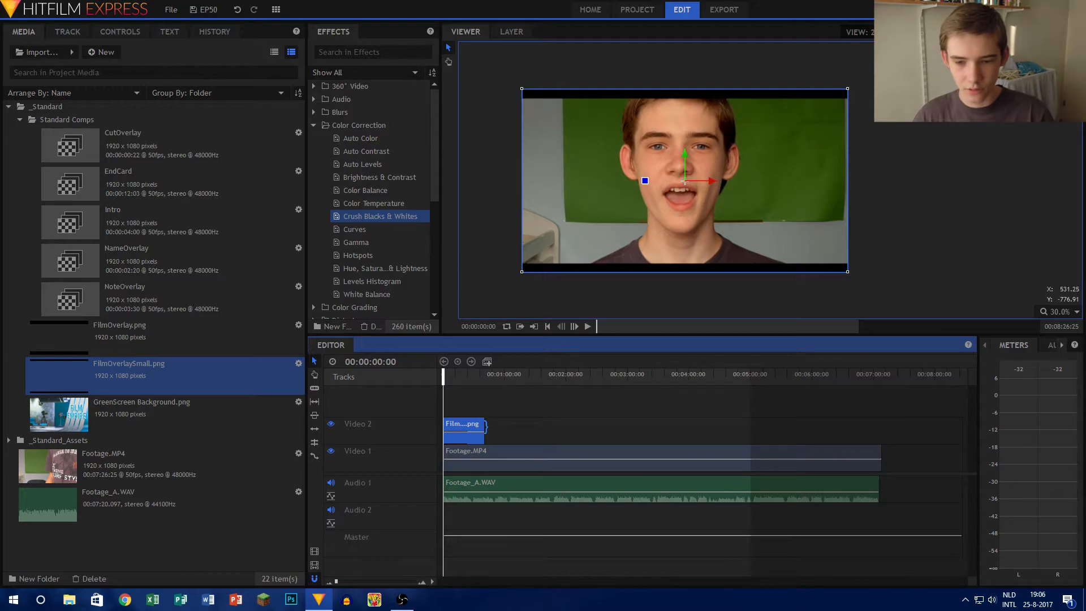
drag(484, 433, 873, 436)
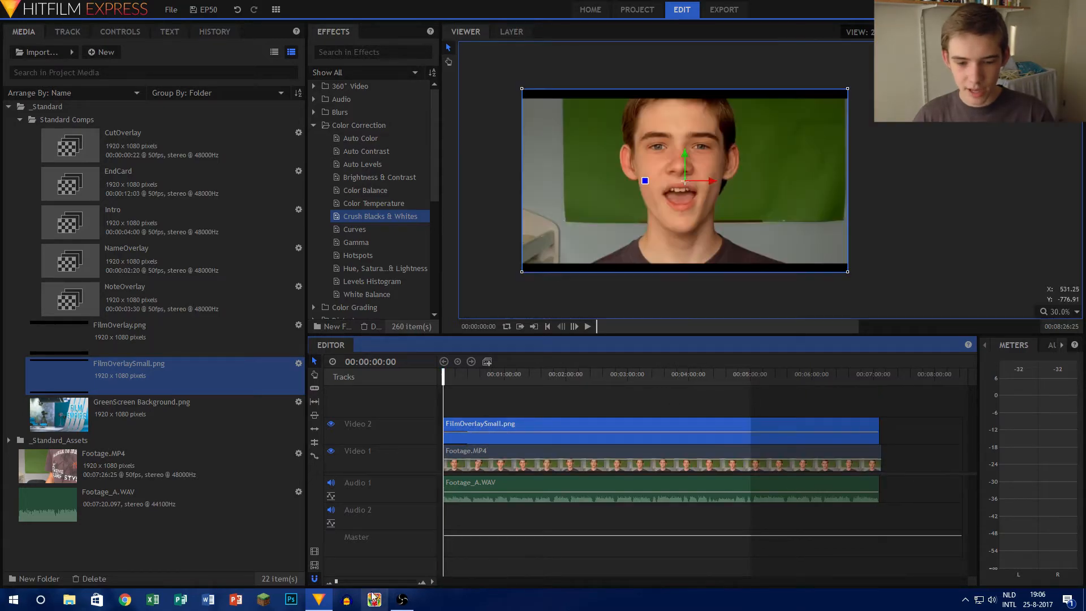
mouse_move(334, 578)
mouse_down()
mouse_move(348, 576)
mouse_move(342, 583)
mouse_up()
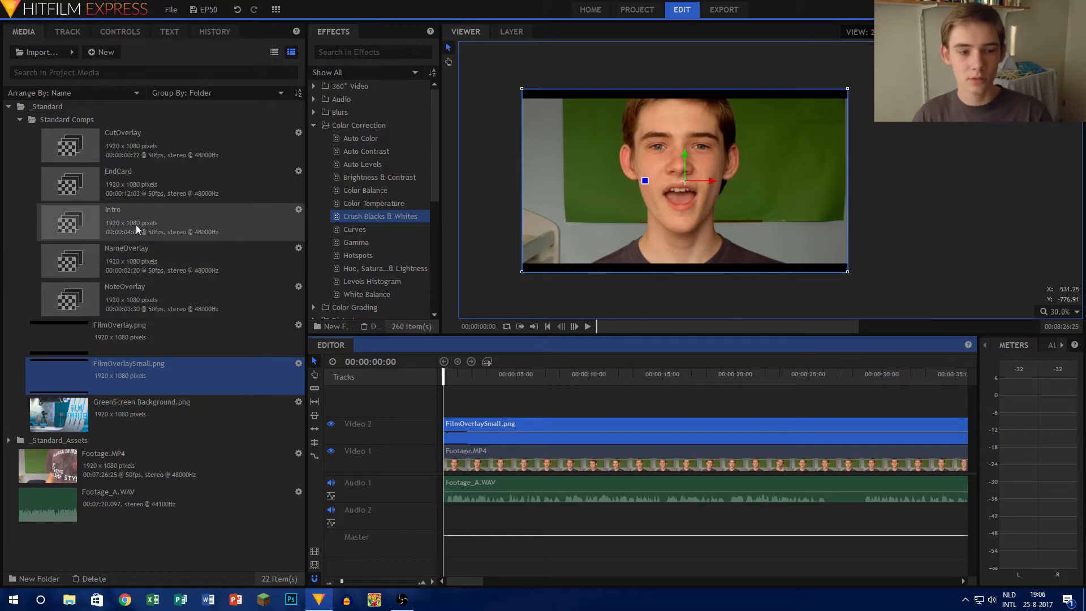
- Add the NameOverlay comp on a new Video 3 track at the start of the timeline and play the opening to check it
drag(142, 258, 446, 409)
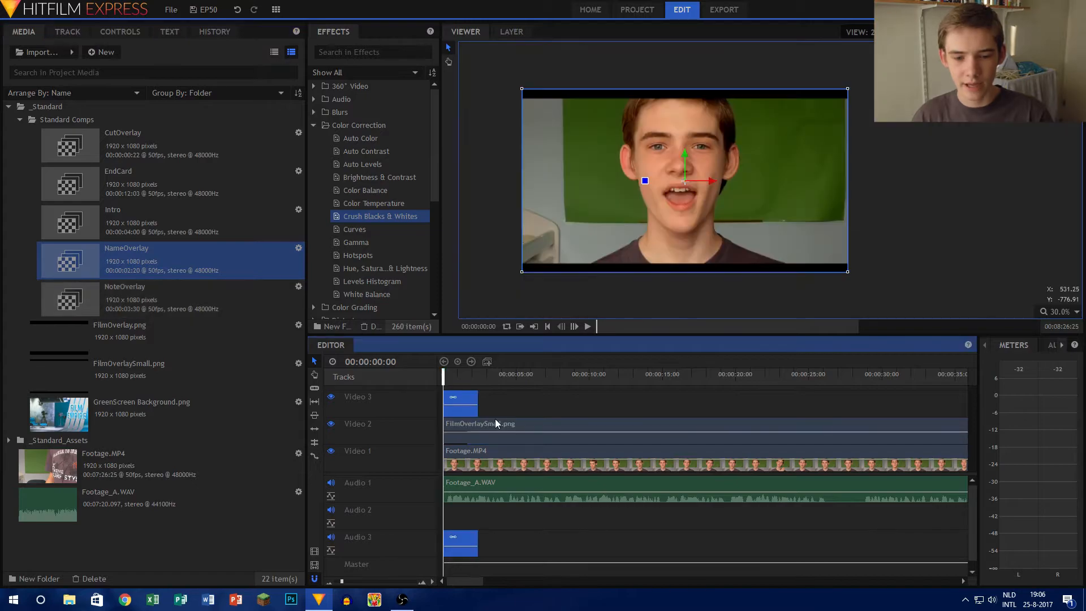
click(592, 328)
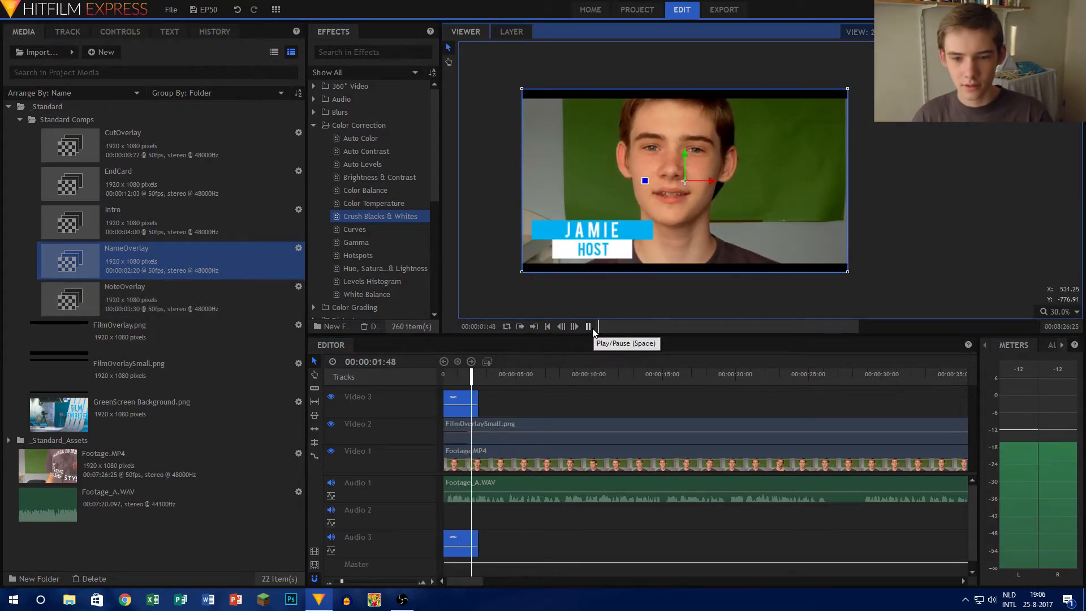
click(592, 329)
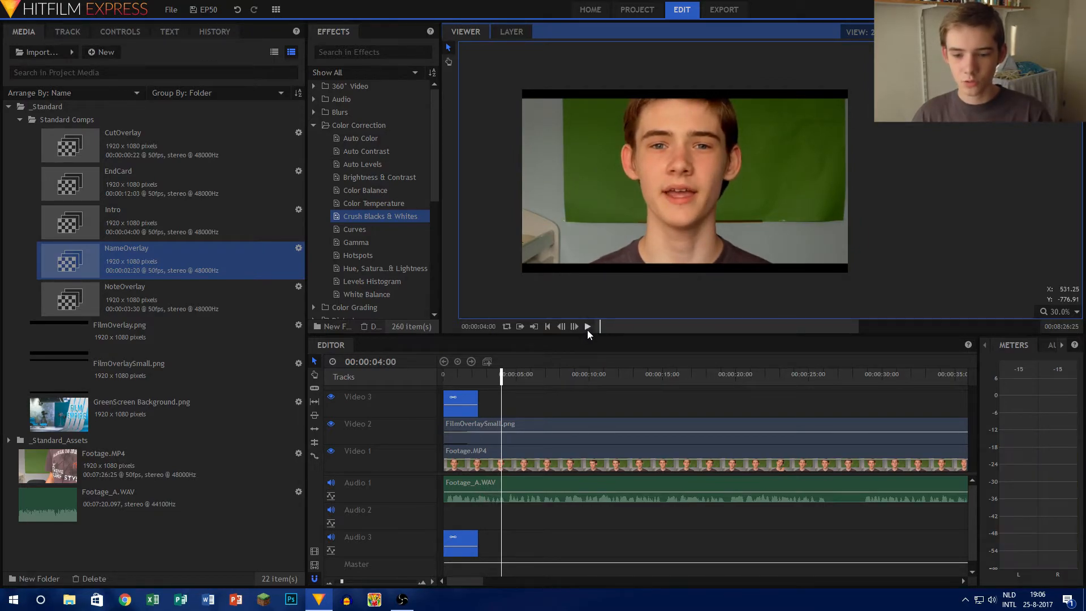
- Find the unwanted passage in the recording and split Footage.MP4 and Footage_A.WAV at 00:00:19:22 and 00:00:28:32
drag(780, 371, 814, 366)
drag(810, 369, 792, 370)
click(588, 327)
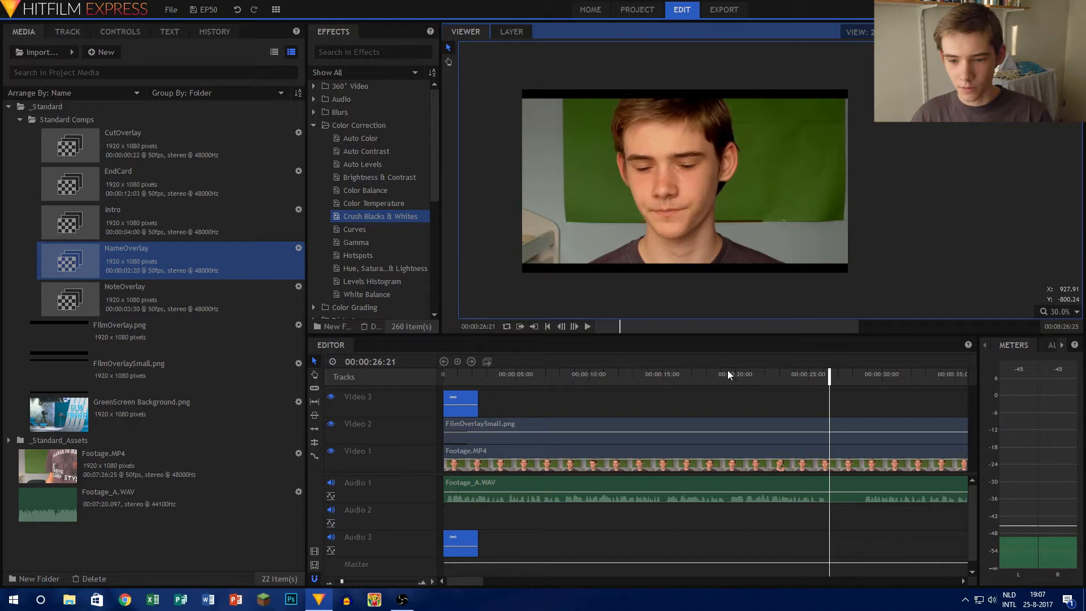
drag(722, 373, 728, 372)
drag(756, 519, 748, 467)
key(ctrl+shift+d)
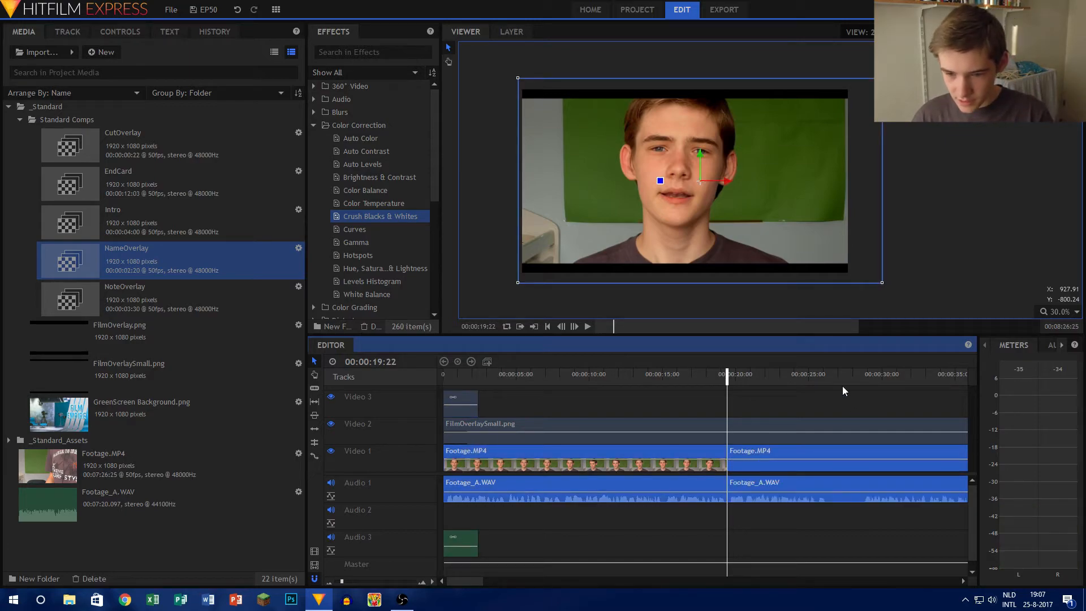
click(860, 379)
key(ctrl+shift+d)
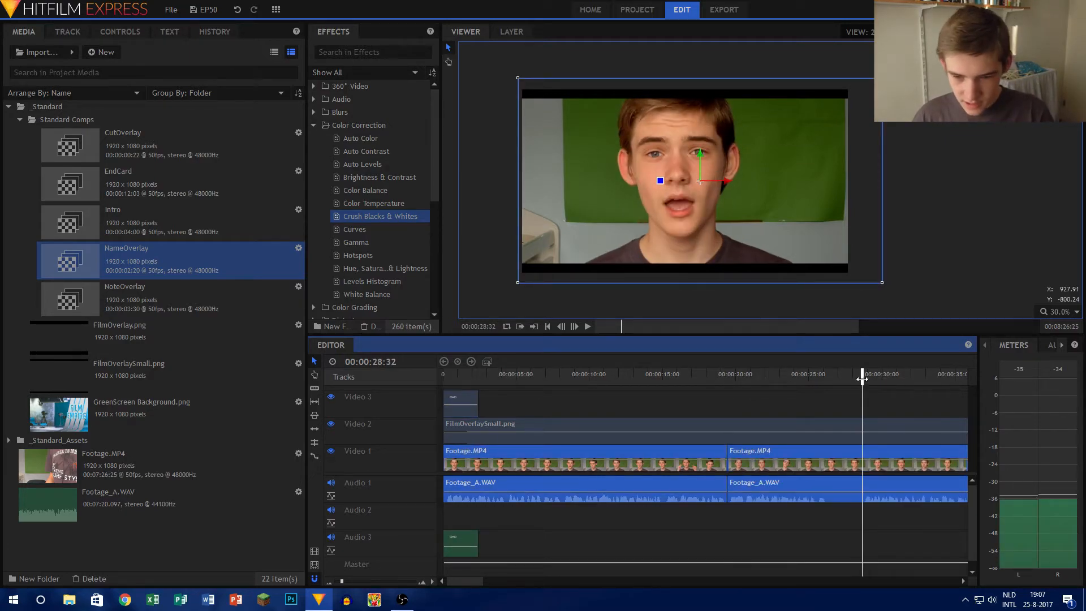
- Delete the video and audio between the two cuts, close the gap with the remaining footage and check the join from 00:00:18:16
click(790, 530)
click(788, 460)
key(Delete)
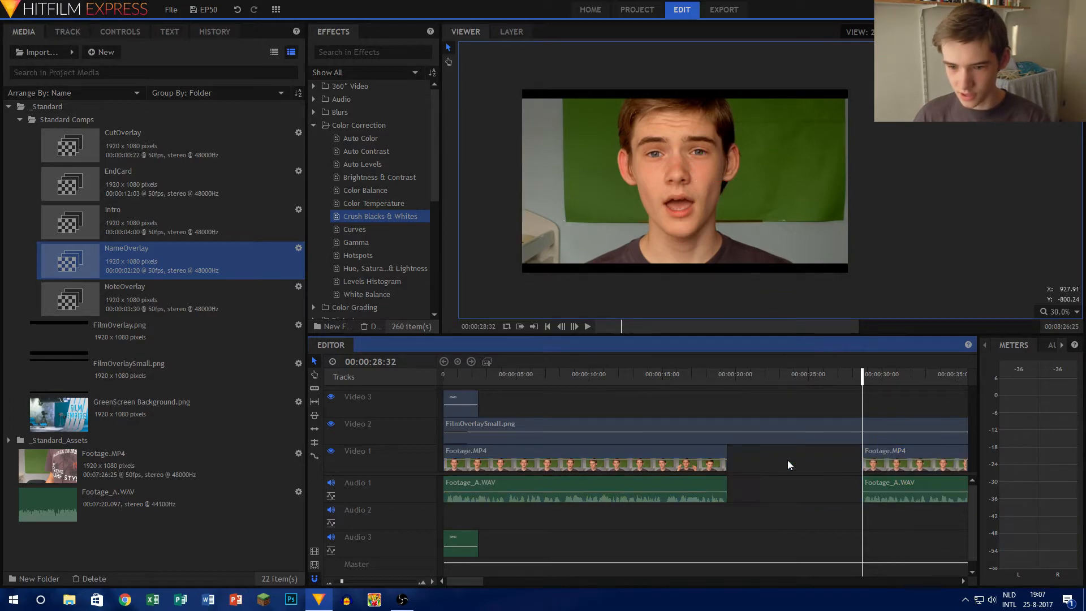
drag(880, 451, 743, 452)
click(711, 378)
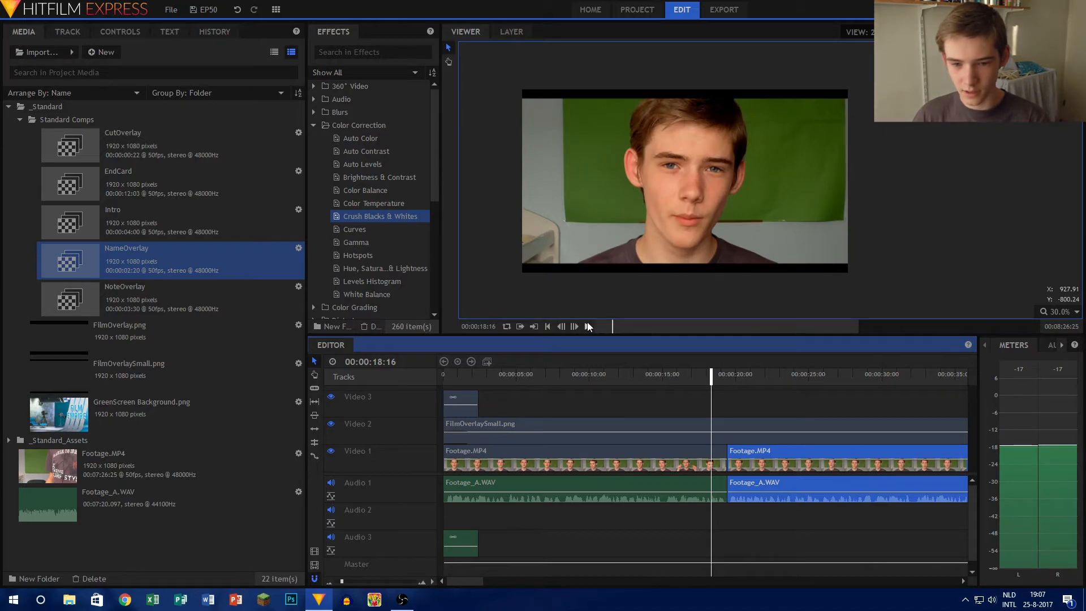
- Place the Intro comp on Video 3 at 00:00:38:22 and view its title card at 00:00:39:41
drag(342, 581, 346, 584)
click(336, 581)
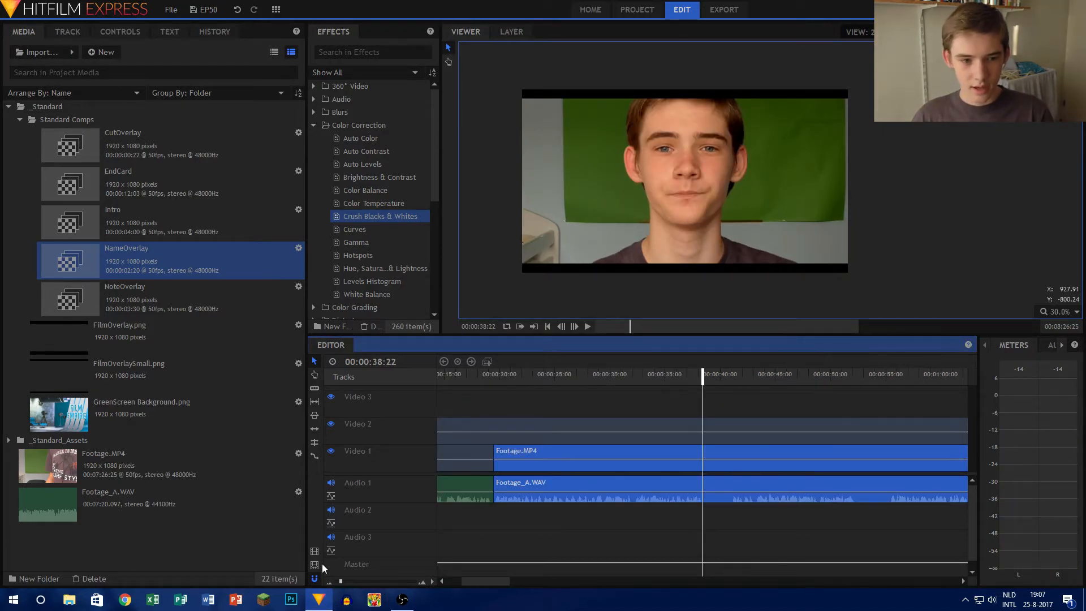
drag(96, 223, 709, 402)
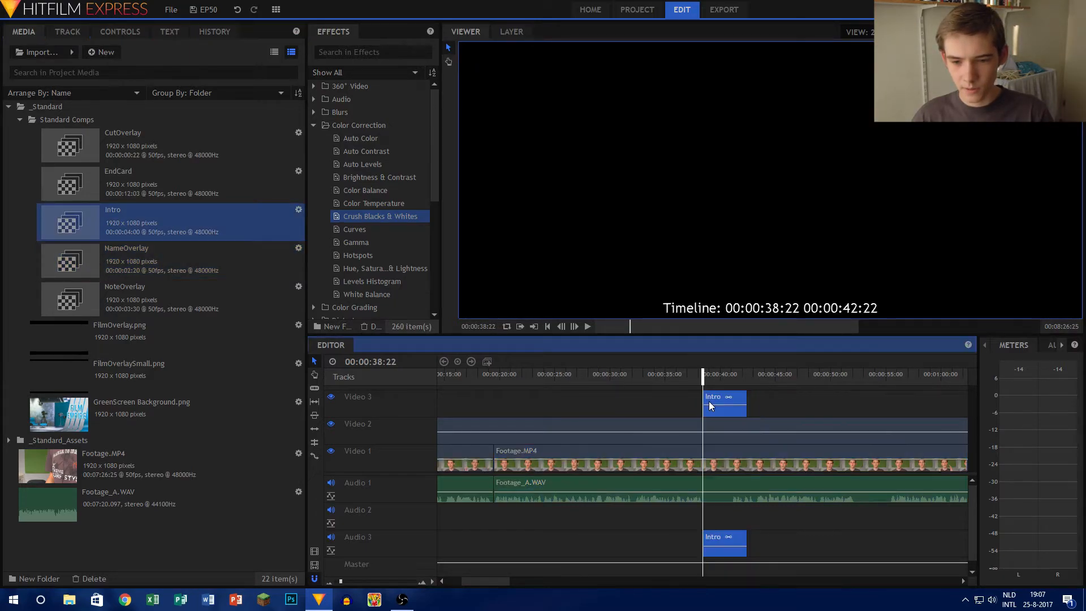
click(718, 382)
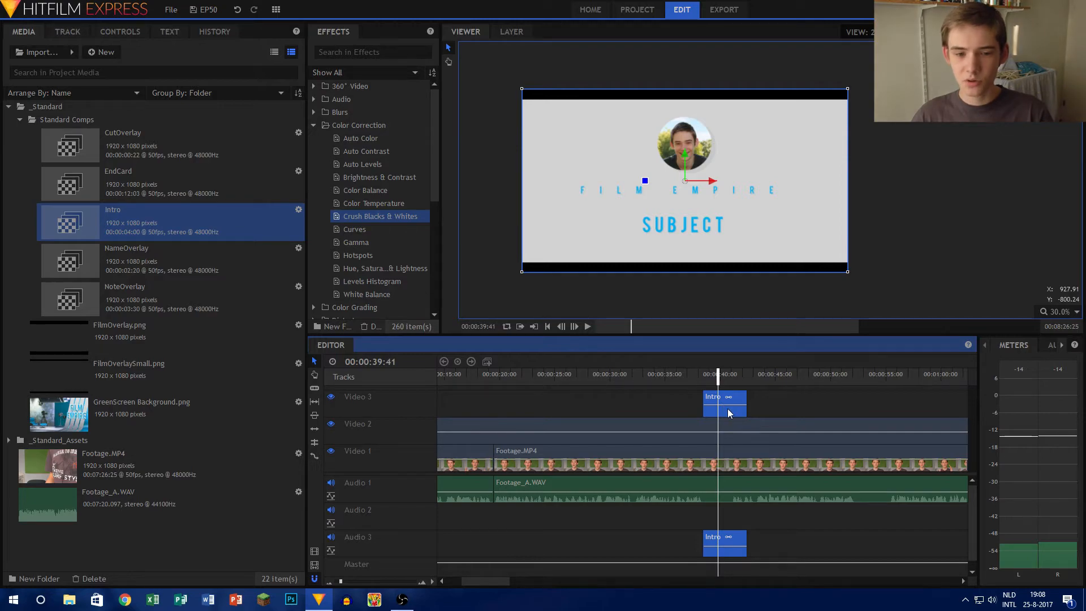
- Open the Intro comp and replace the text of its [EDIT] Title layer with "10 STORYTELLING TIPS"
double_click(135, 226)
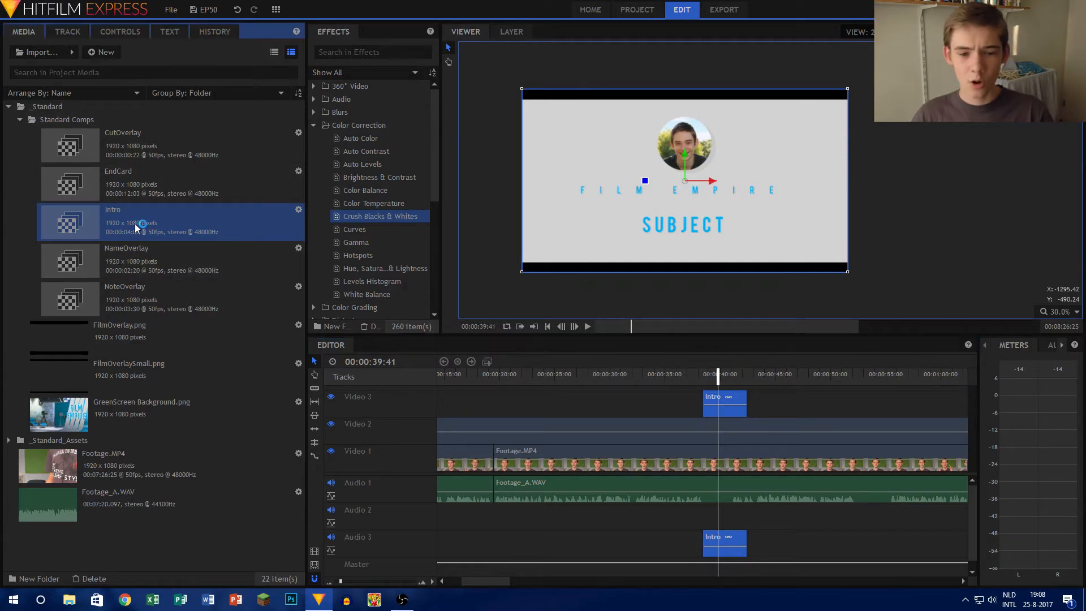
click(388, 419)
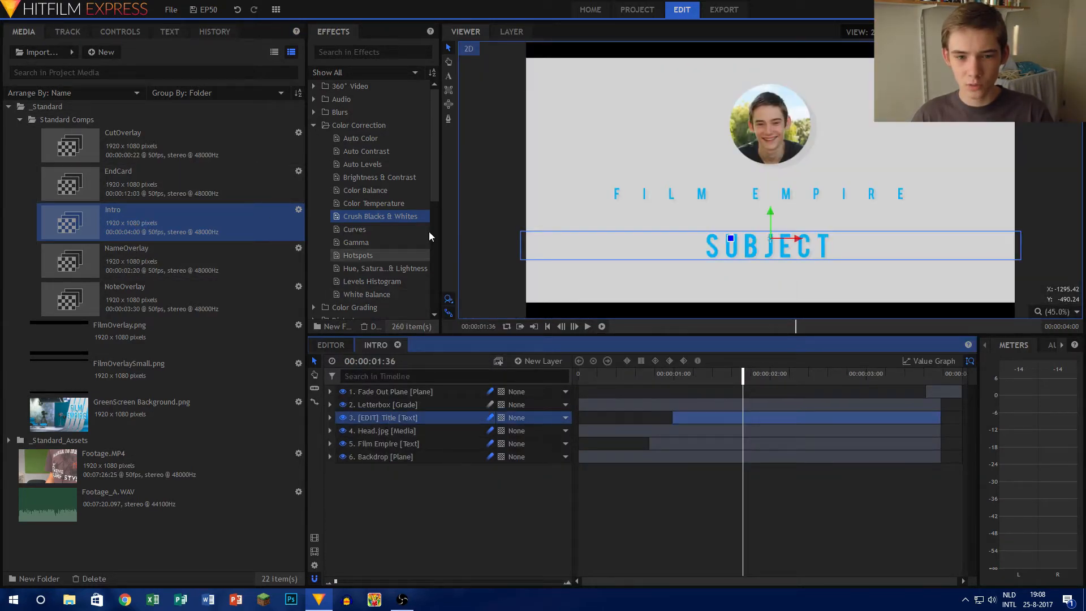
click(449, 76)
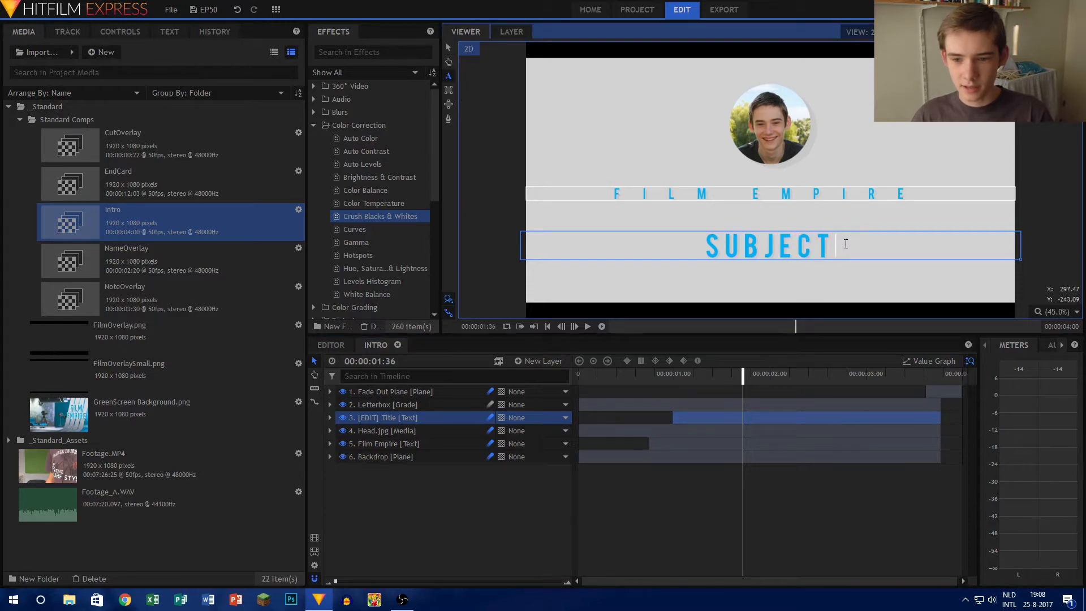
drag(846, 244, 641, 226)
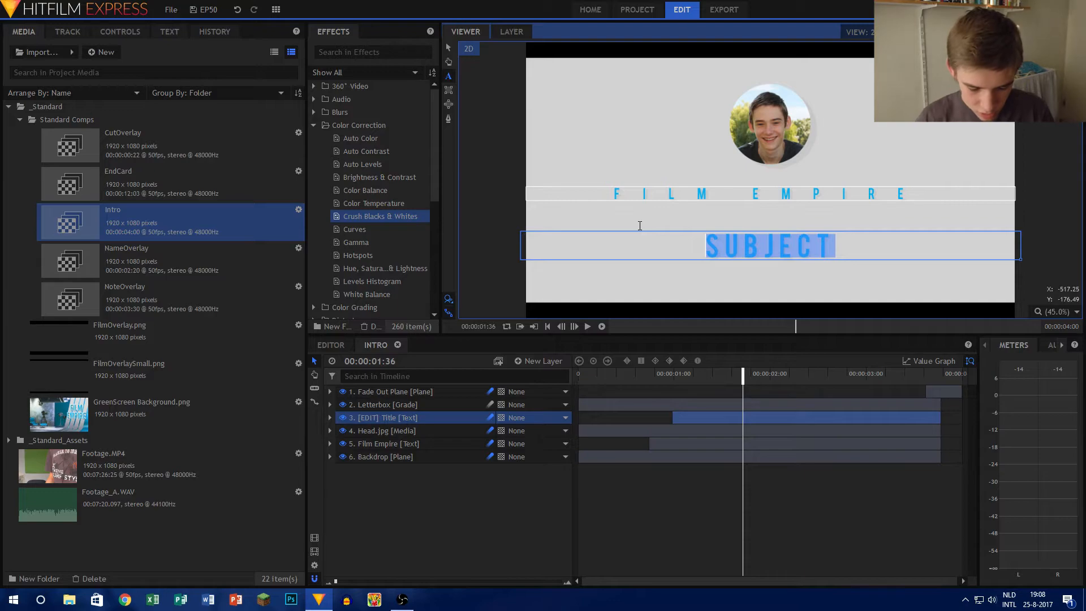
text(STR)
key(BackSpace)
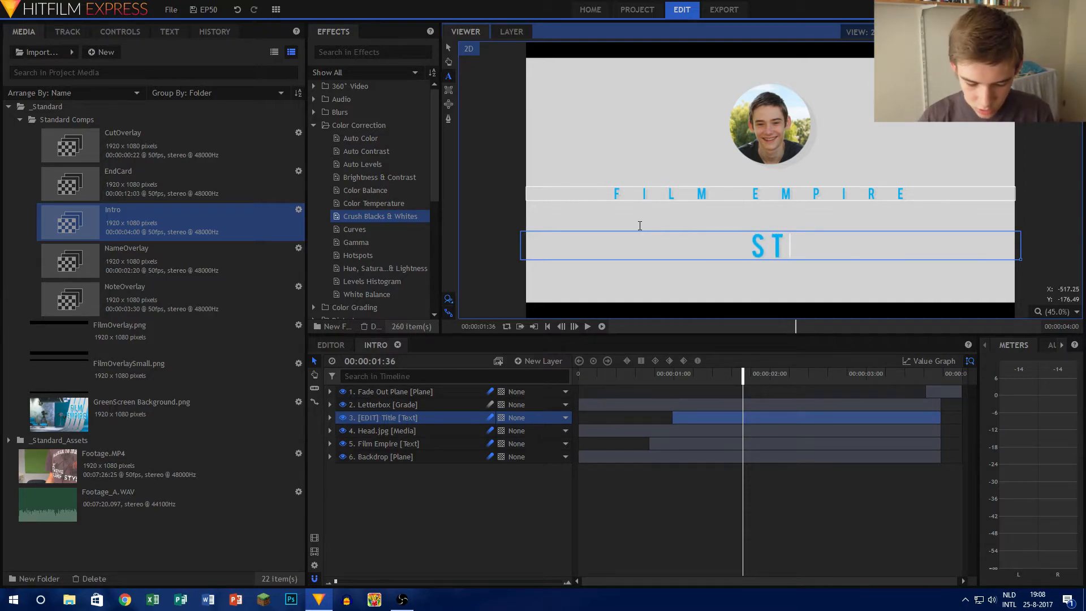
text(ORYTELLING TIPS)
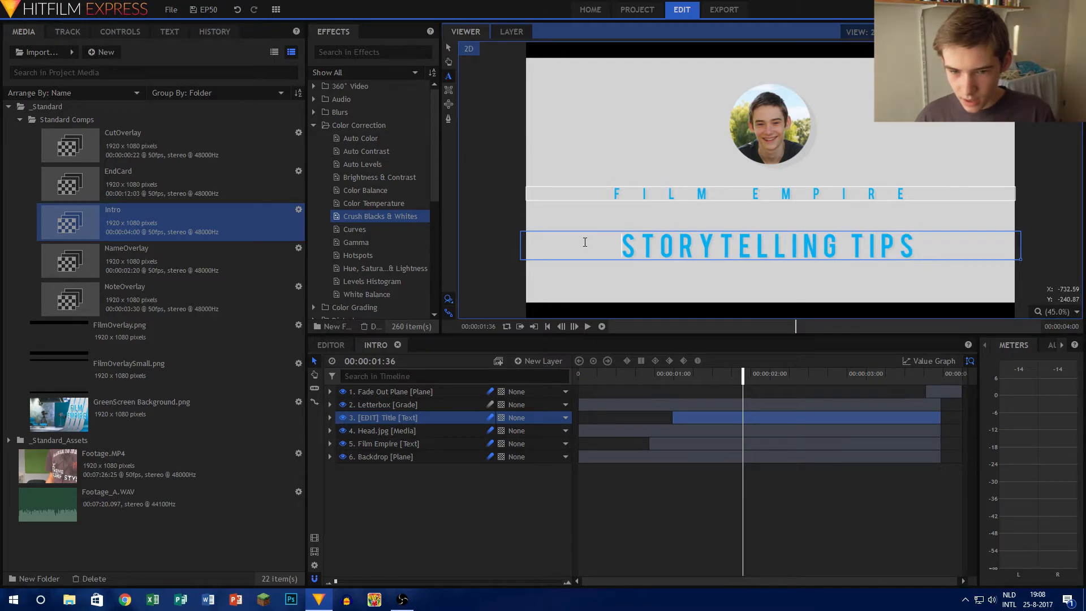
text(10)
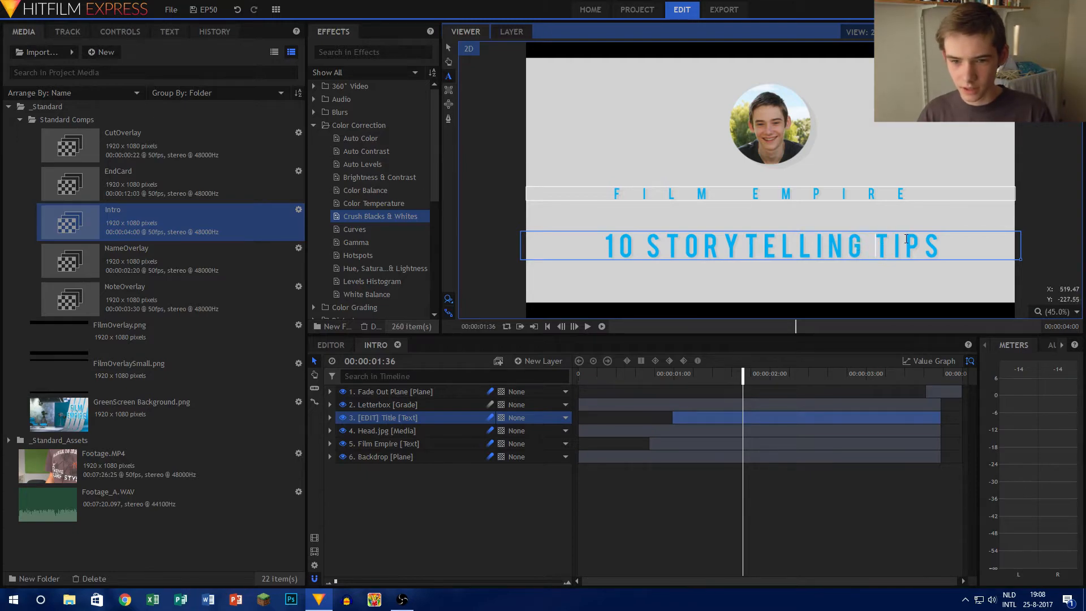
click(509, 498)
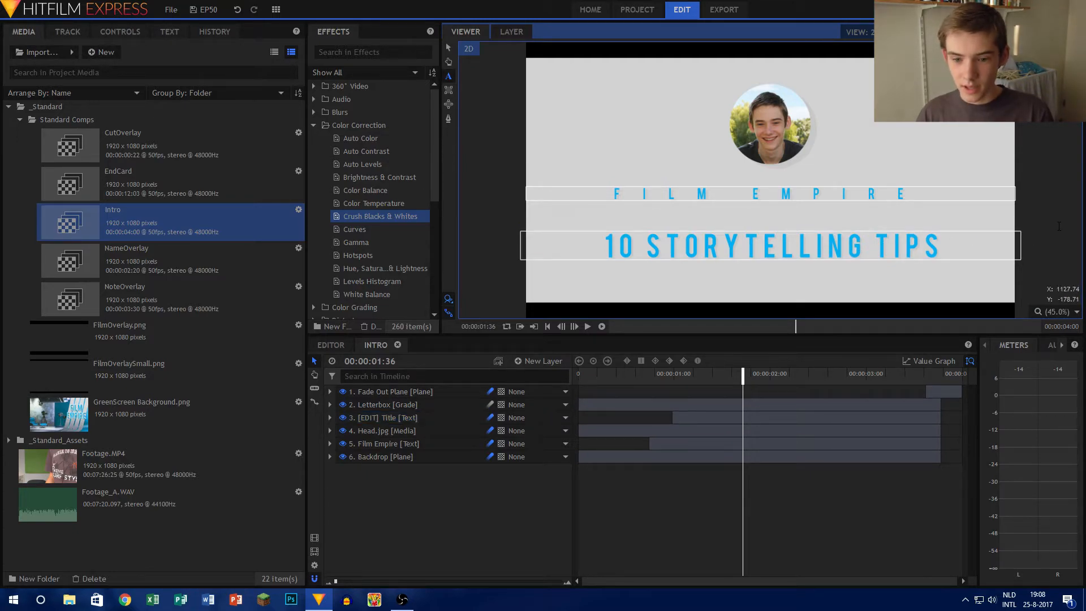
- Scrub through the Intro animation, close the comp and play the updated intro in the main editor timeline
click(649, 378)
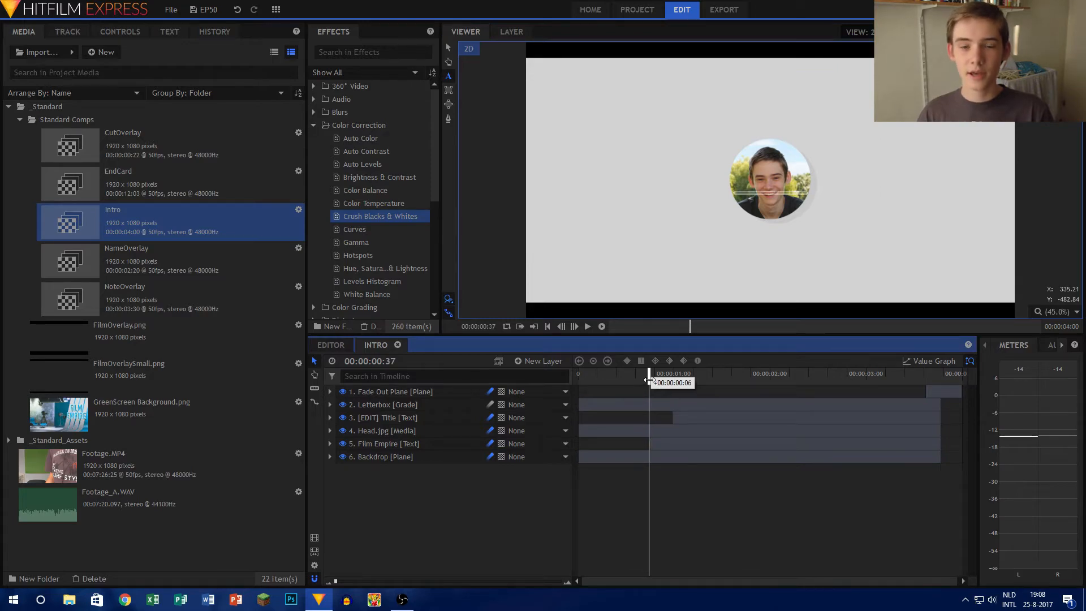
drag(649, 380, 833, 374)
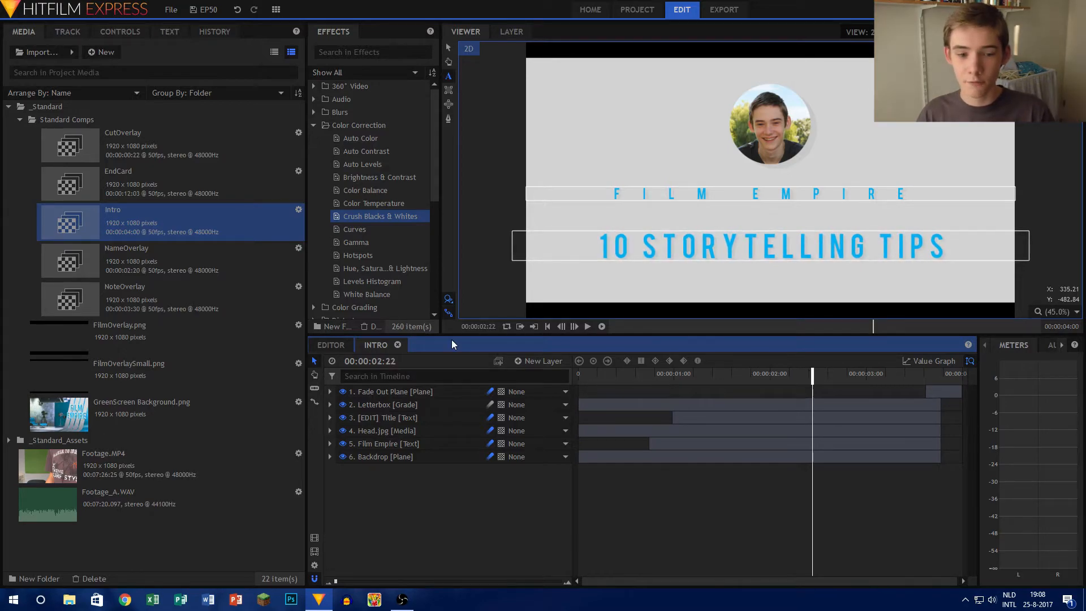
click(351, 347)
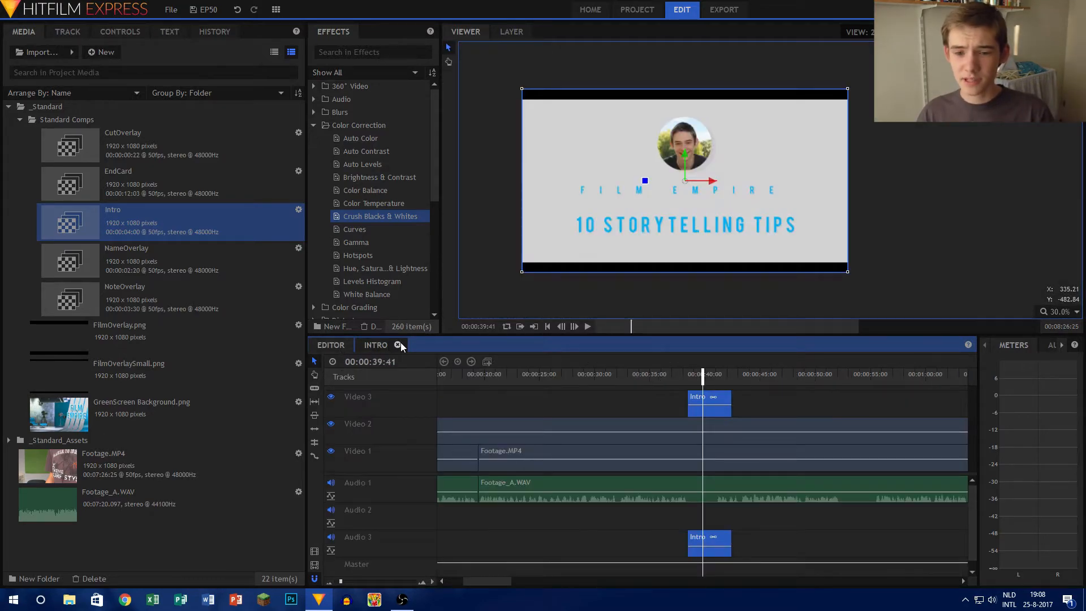
click(398, 344)
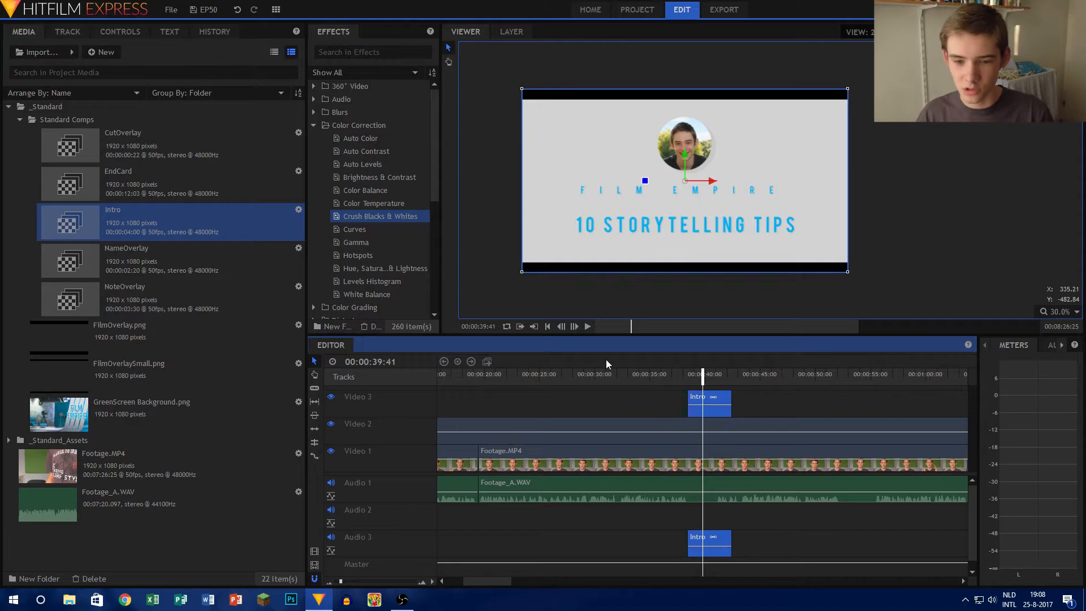
click(587, 326)
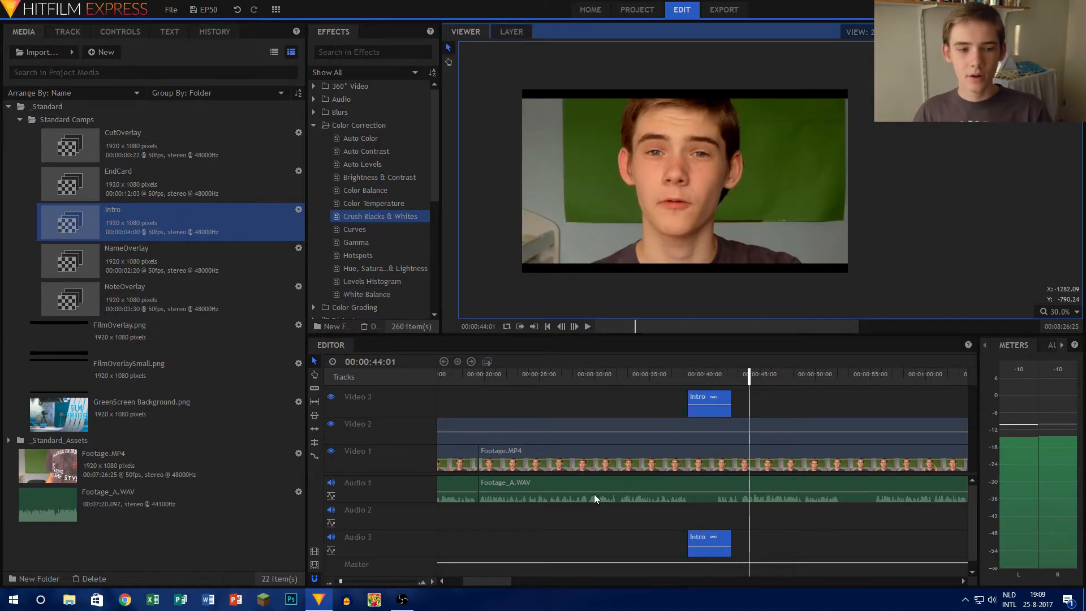
- Create a Counter folder with a two-second Counter1 composite and add a 400-wide text layer reading "1"
click(160, 551)
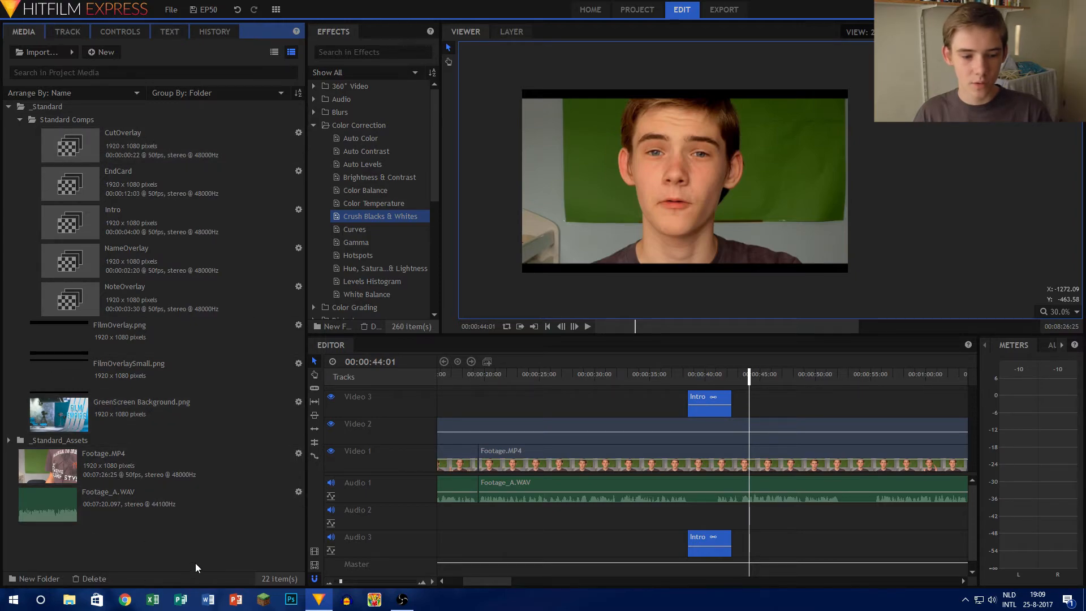
click(29, 576)
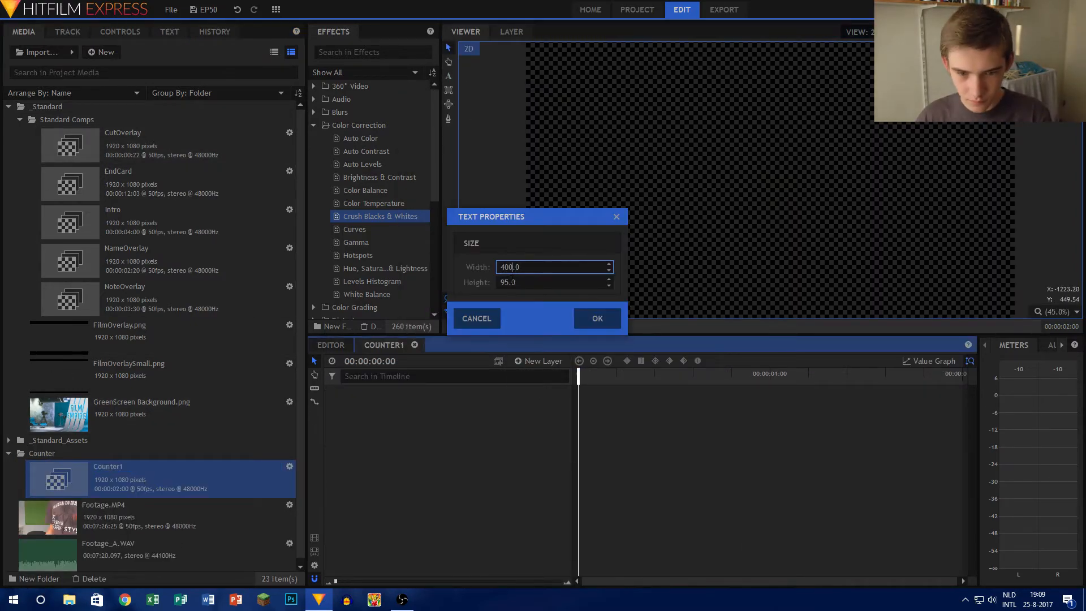
key(Return)
text(1)
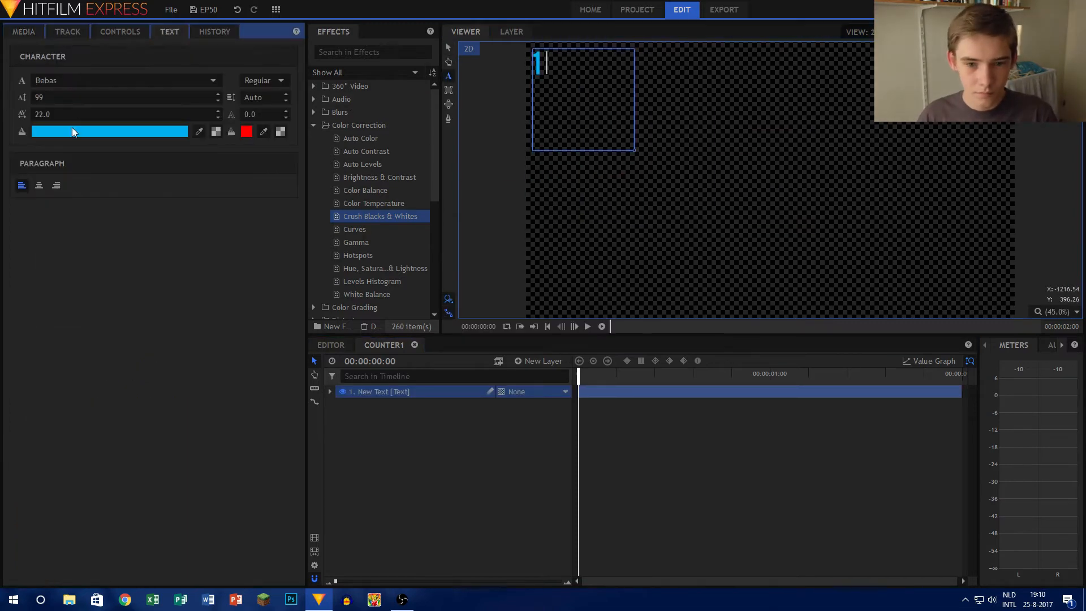
- Set the number's font size to 130 and keyframe its Opacity to fade in and out and its Scale at the start and end
click(331, 392)
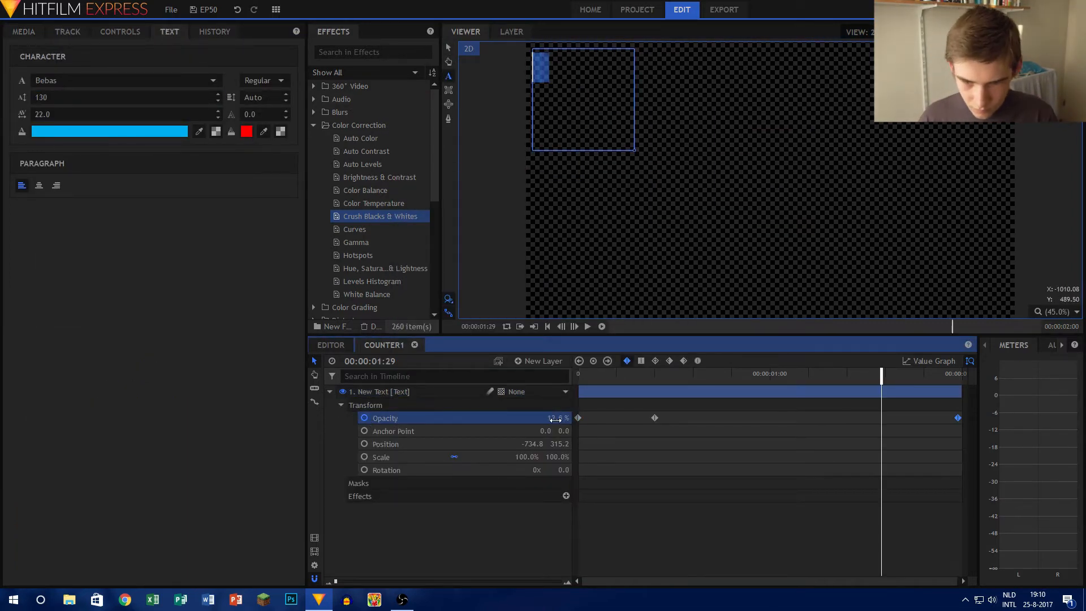
click(958, 457)
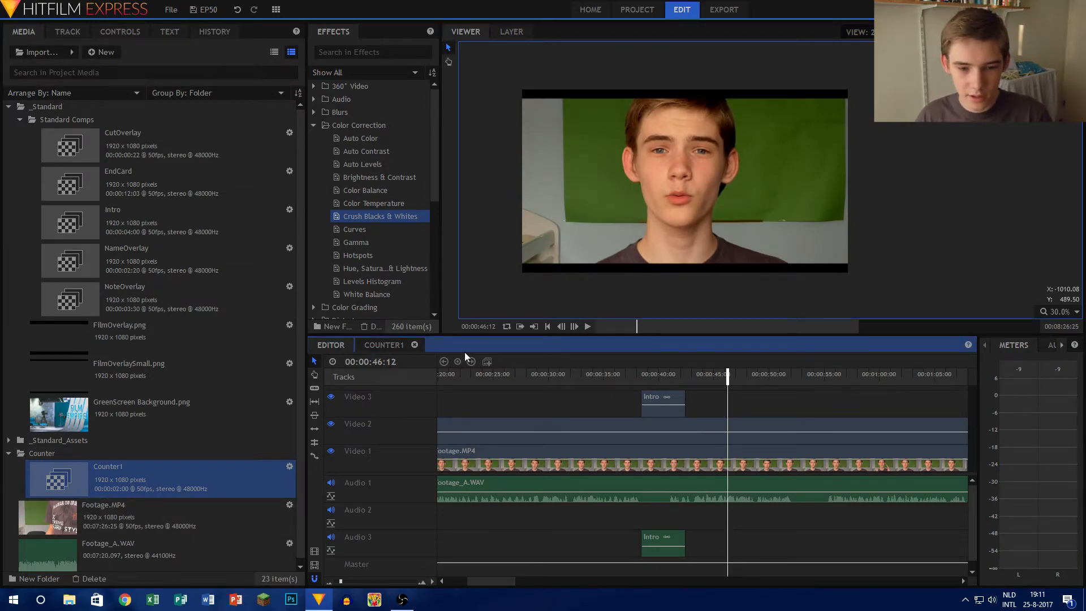
- Set the Counter1 text layer's Anchor Point to -102.0, 89.0 and close the composite
click(378, 344)
mouse_move(589, 371)
mouse_down()
mouse_move(828, 353)
mouse_move(978, 369)
mouse_move(577, 371)
mouse_up()
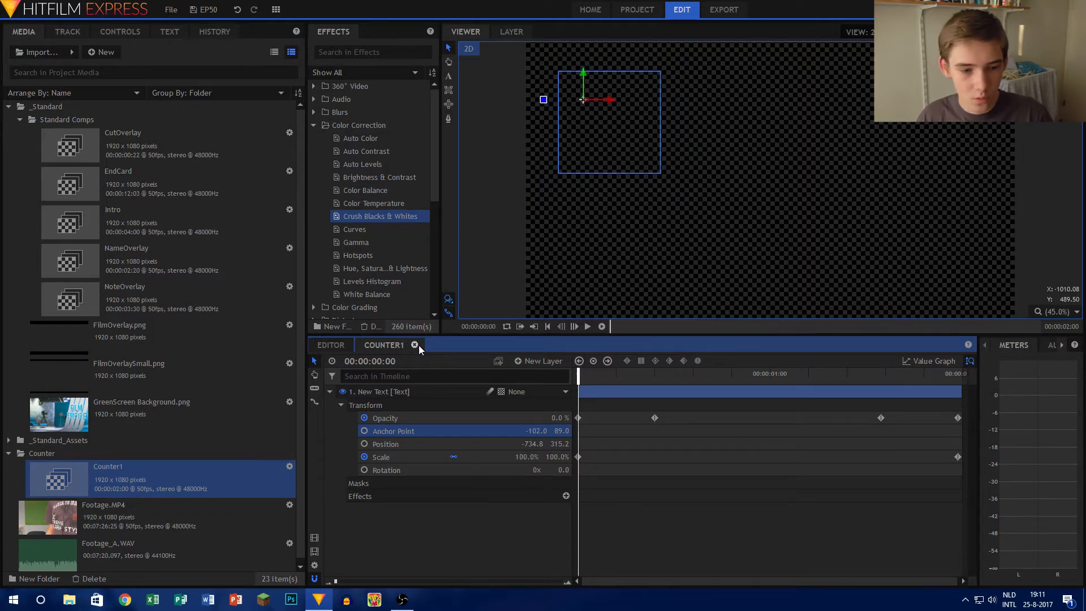
click(415, 345)
- Duplicate the Counter1 composite nine times and rename the copies Counter2 through Counter10
scroll(130, 477, down, 1)
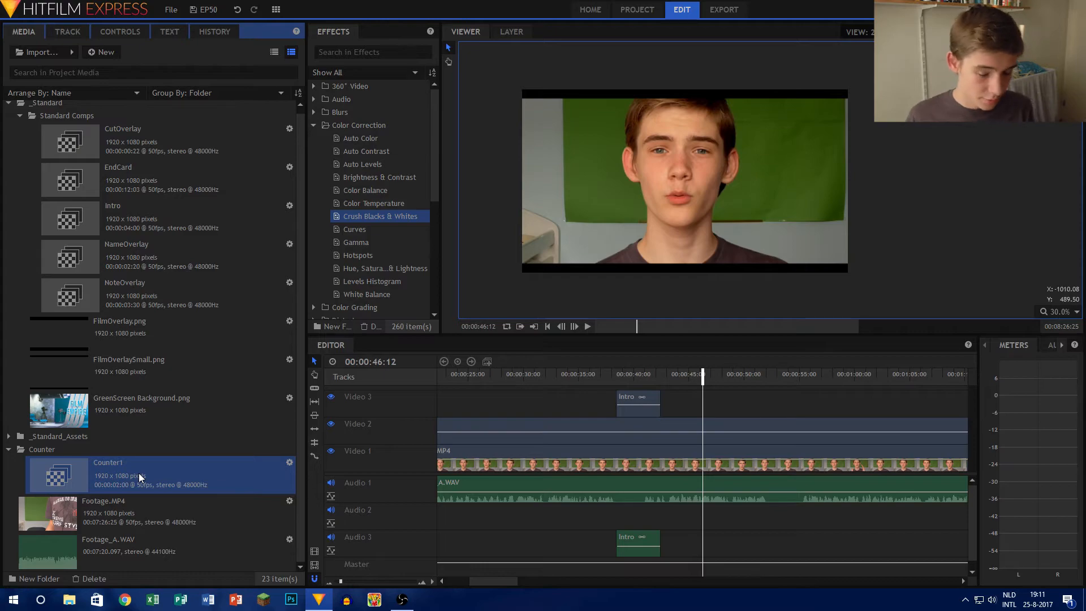
key(ctrl+d)
key(ctrl+d)
key(ctrl+d)
key(ctrl+d)
key(ctrl+d)
key(ctrl+d)
key(ctrl+d)
key(ctrl+d)
key(ctrl+d)
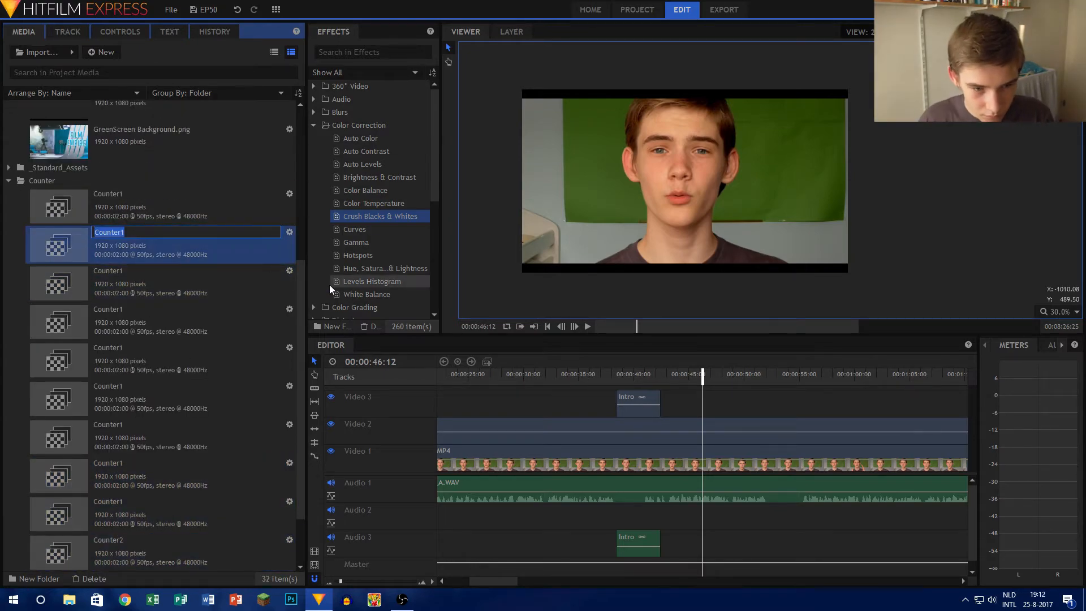
click(133, 196)
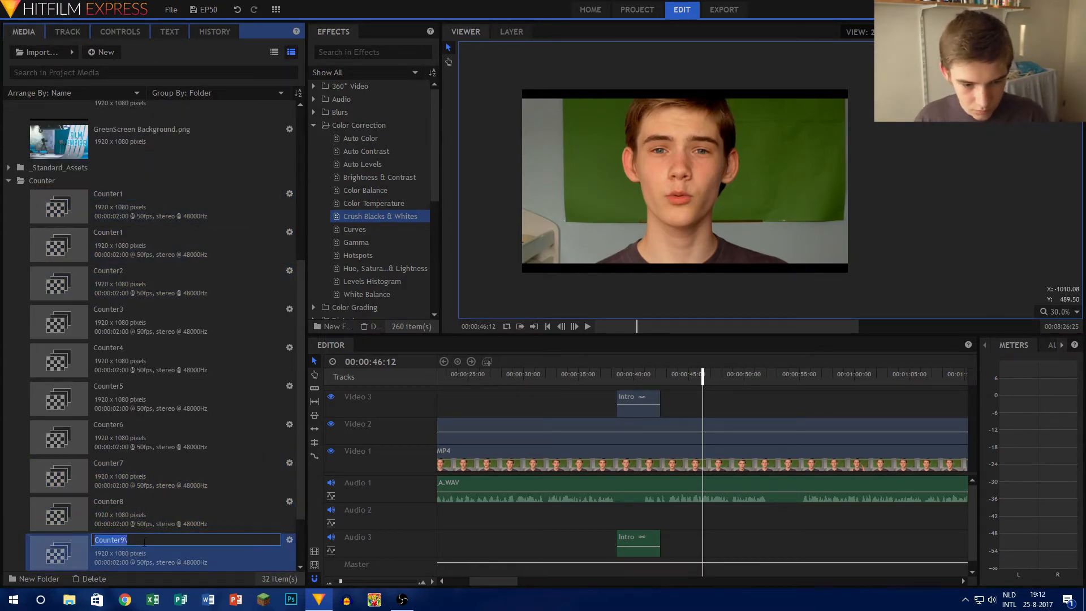
double_click(249, 254)
- Replace the text in Counter2, Counter3 and Counter4 with each composite's own number and close them
click(153, 294)
double_click(153, 321)
double_click(152, 360)
text(4)
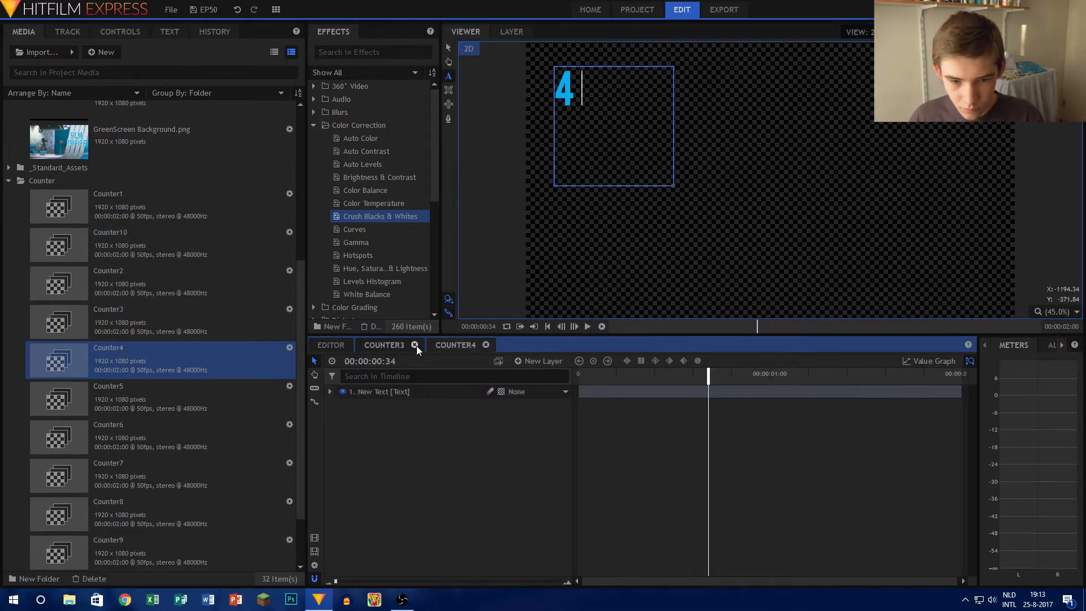
click(417, 345)
- Replace the text in Counter5, Counter6 and Counter7 with each composite's own number and close them
double_click(152, 399)
double_click(153, 437)
double_click(152, 475)
click(414, 345)
click(742, 375)
text(7)
click(414, 345)
- Replace the text in Counter8 and Counter9 with each composite's own number and close them
double_click(153, 514)
double_click(153, 552)
click(728, 374)
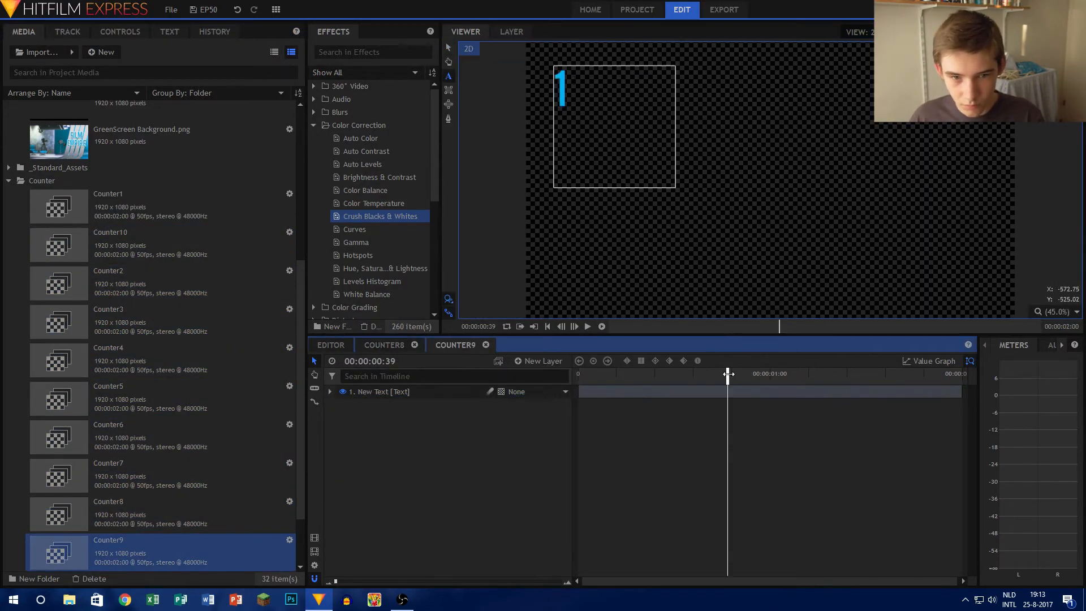
text(9)
click(415, 345)
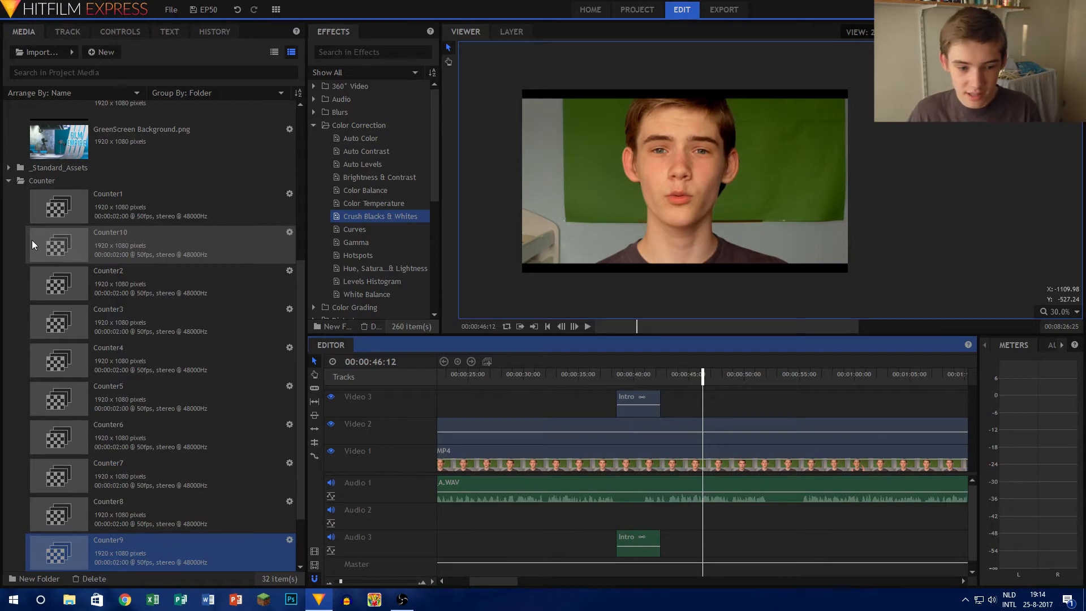
- Look over the ten counter composites and move the editor playhead to 00:00:51:36
click(156, 219)
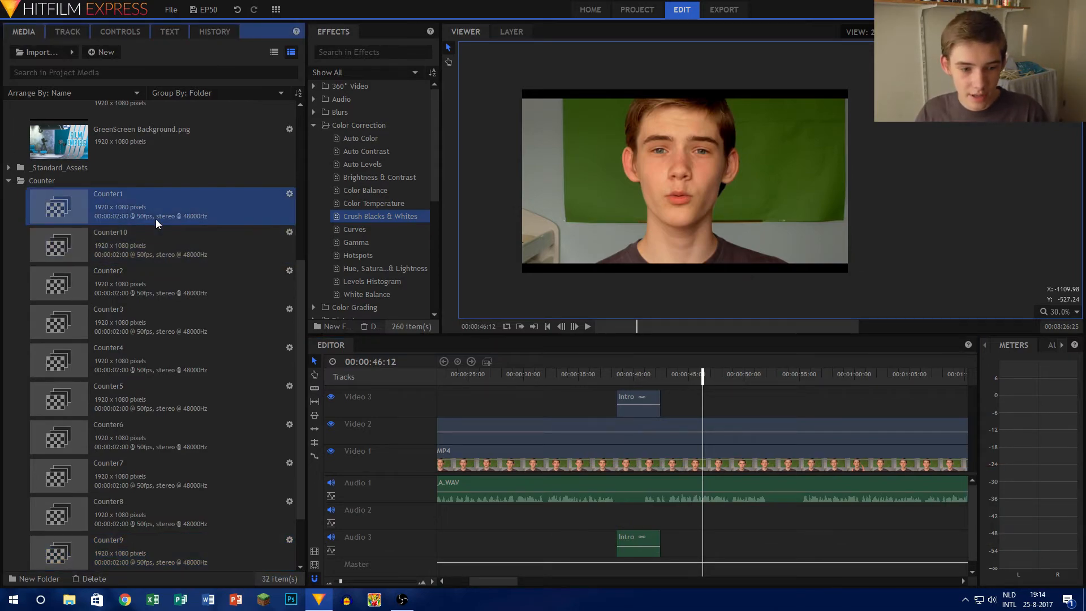
shift+click(120, 551)
click(150, 388)
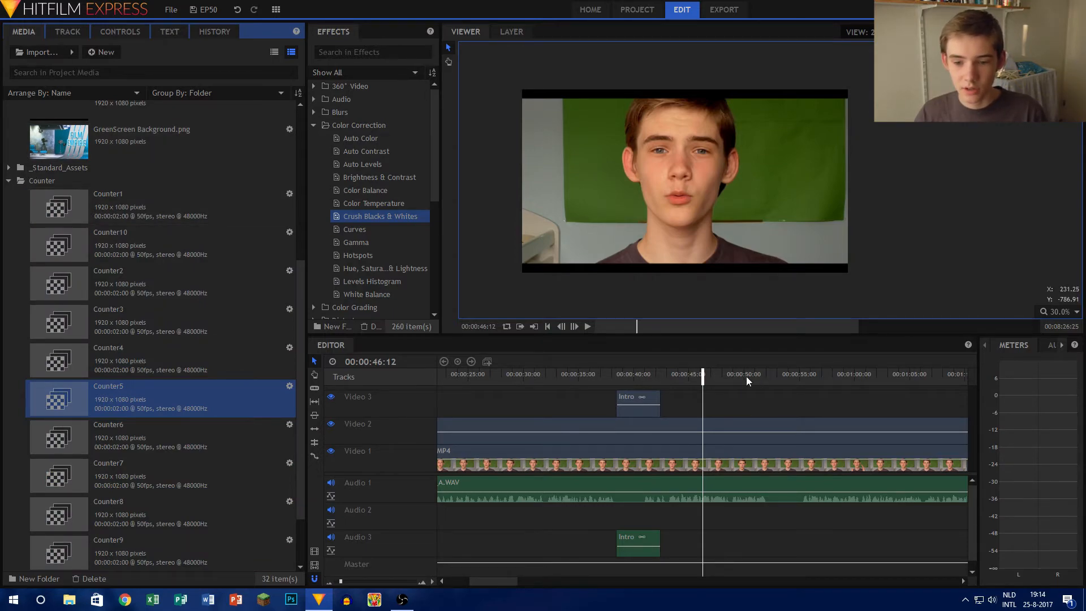
mouse_move(747, 378)
mouse_down()
mouse_move(802, 383)
mouse_move(761, 388)
mouse_up()
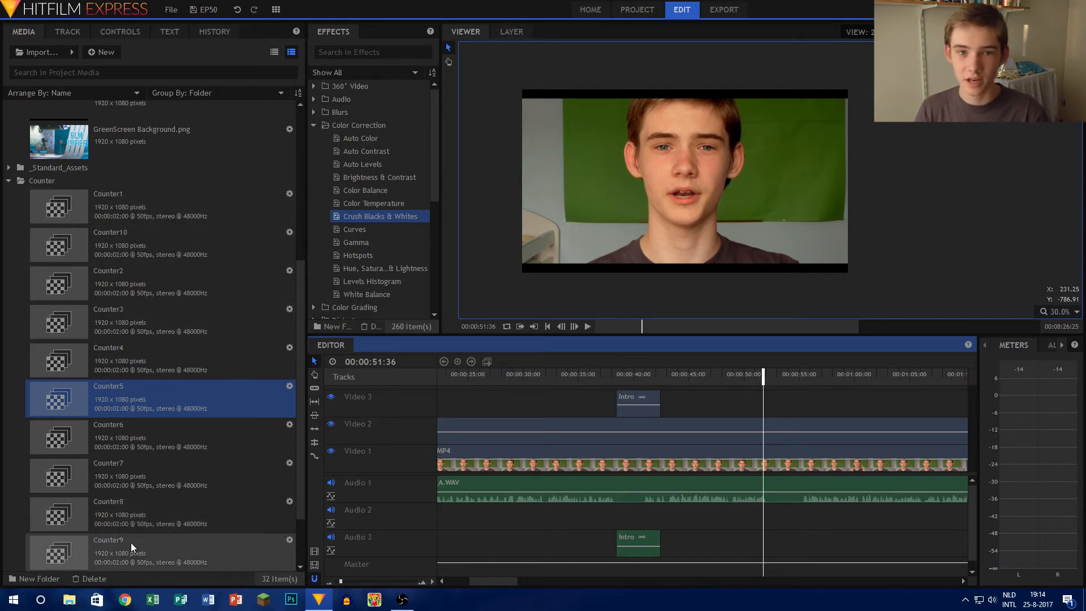
- Play the last footage clip up to 00:05:04:00, collapse the Counter folder and view the whole edited timeline
click(588, 327)
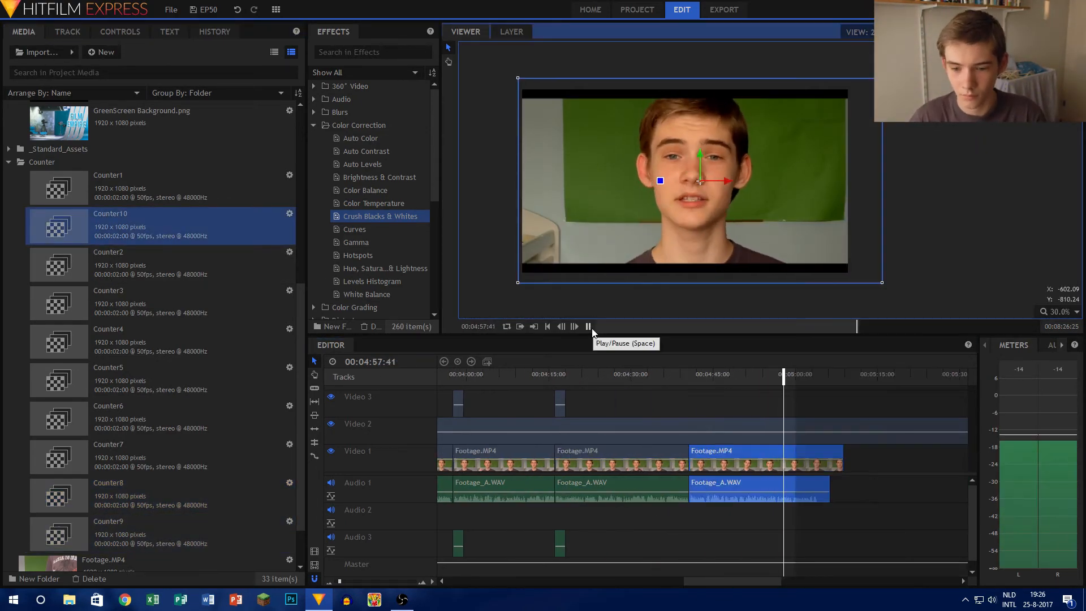
scroll(103, 249, up, 5)
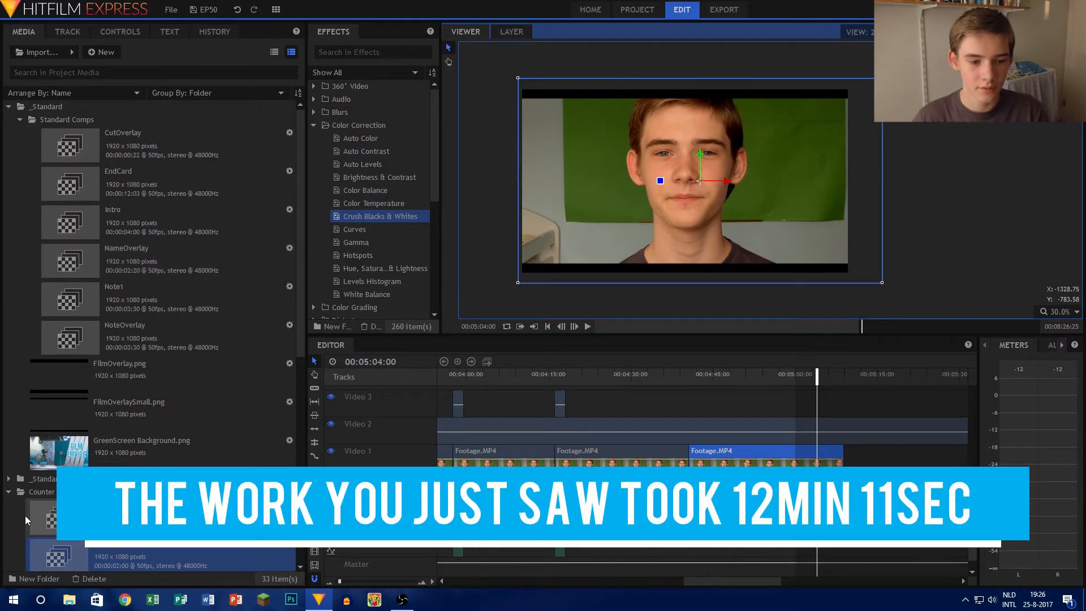
click(10, 493)
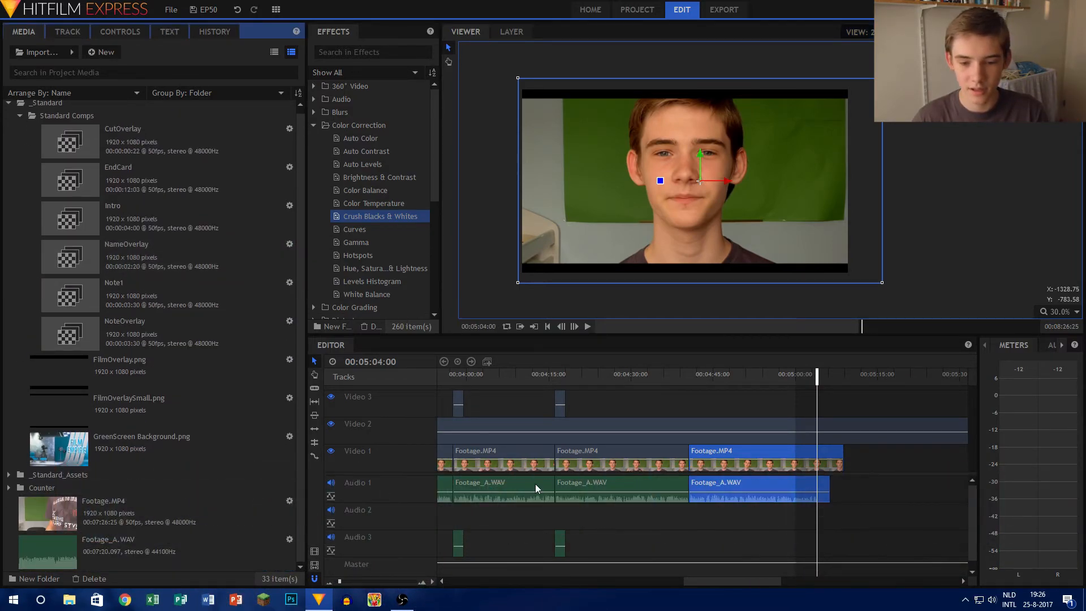
drag(339, 581, 335, 582)
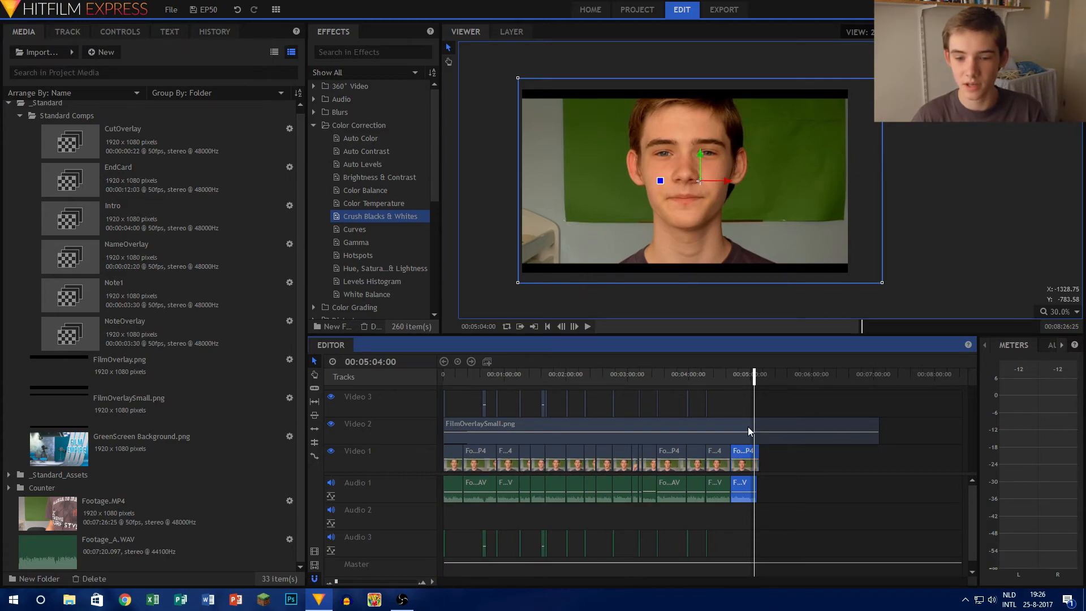
drag(734, 403, 685, 402)
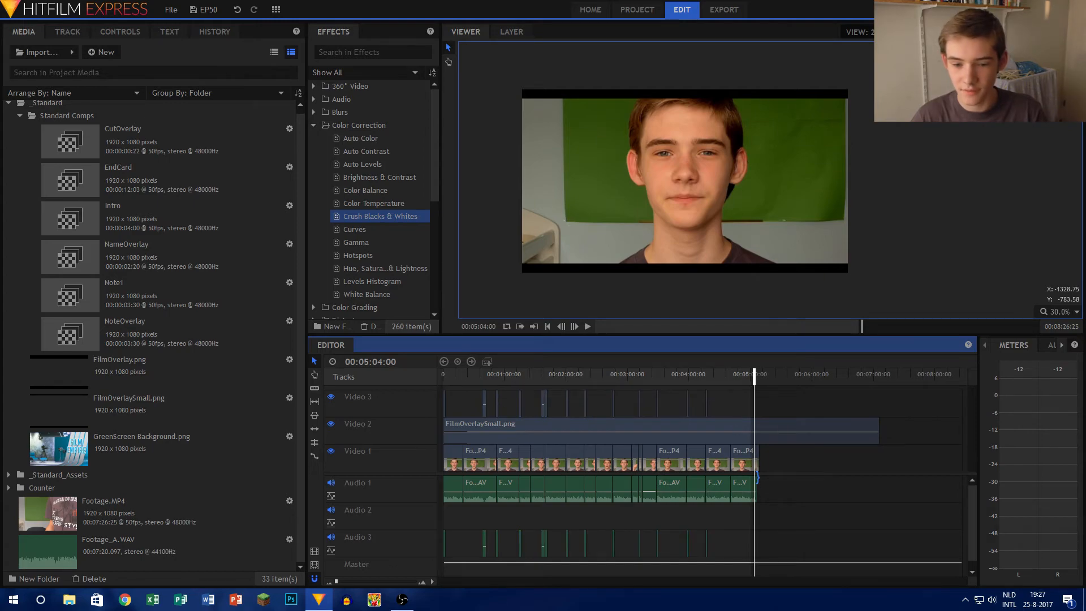
- Place the EndCard composite on Video 3 starting at 00:05:04:00
drag(337, 583, 340, 583)
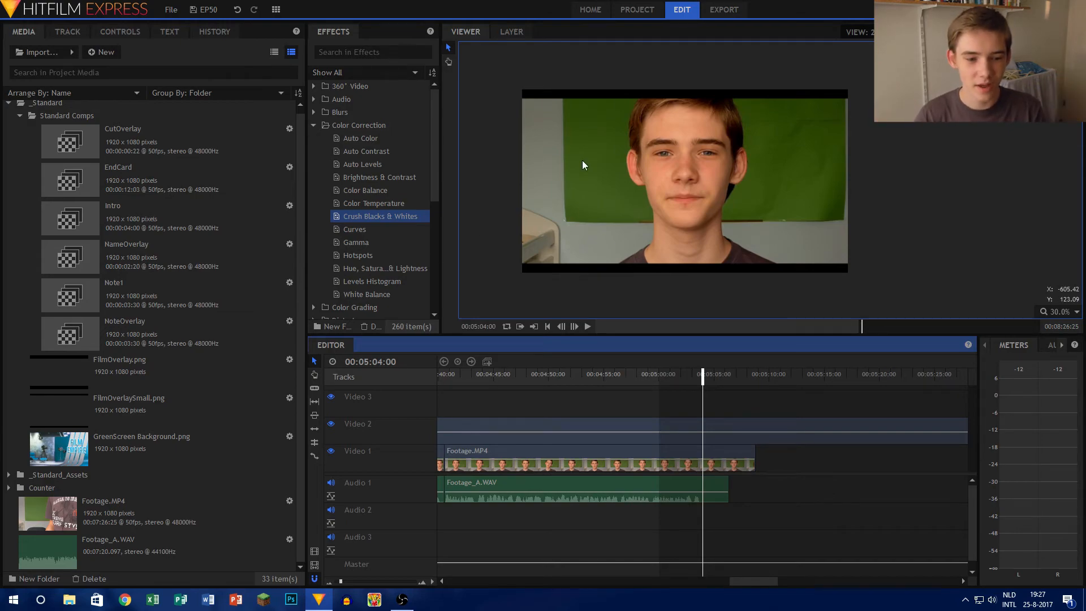
scroll(165, 344, up, 1)
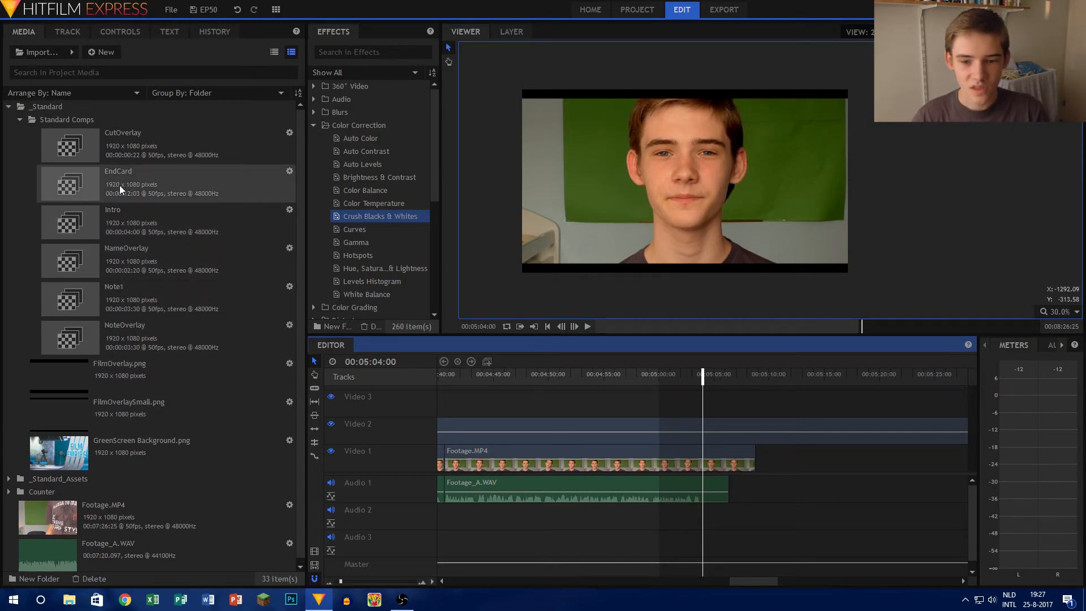
drag(120, 185, 700, 400)
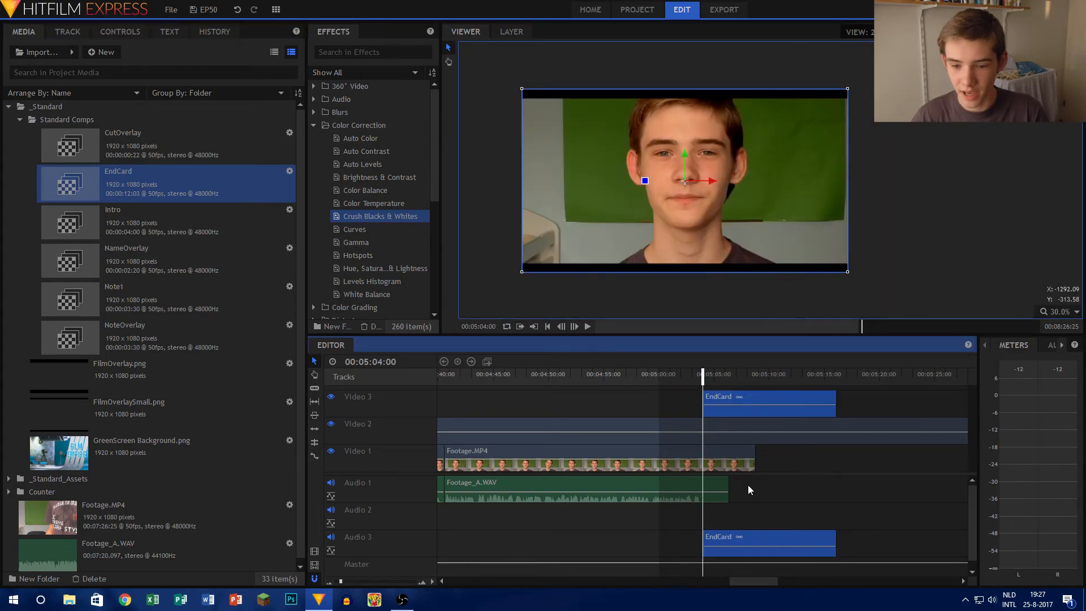
- Trim the last footage audio and video clips to end at 00:05:04:15 and play the transition into the end card
drag(731, 493, 703, 493)
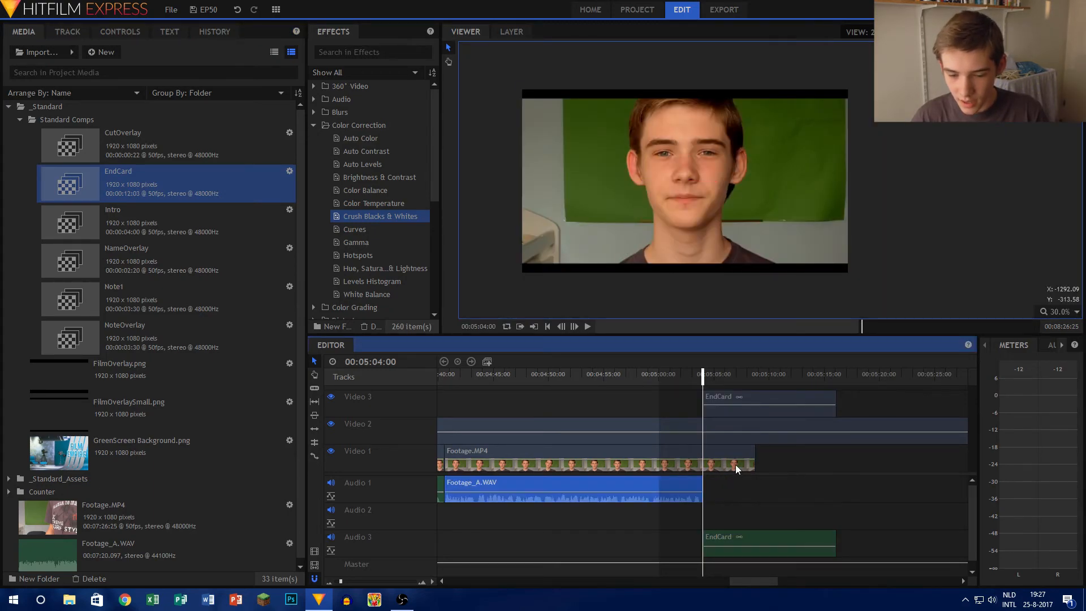
key(ctrl+z)
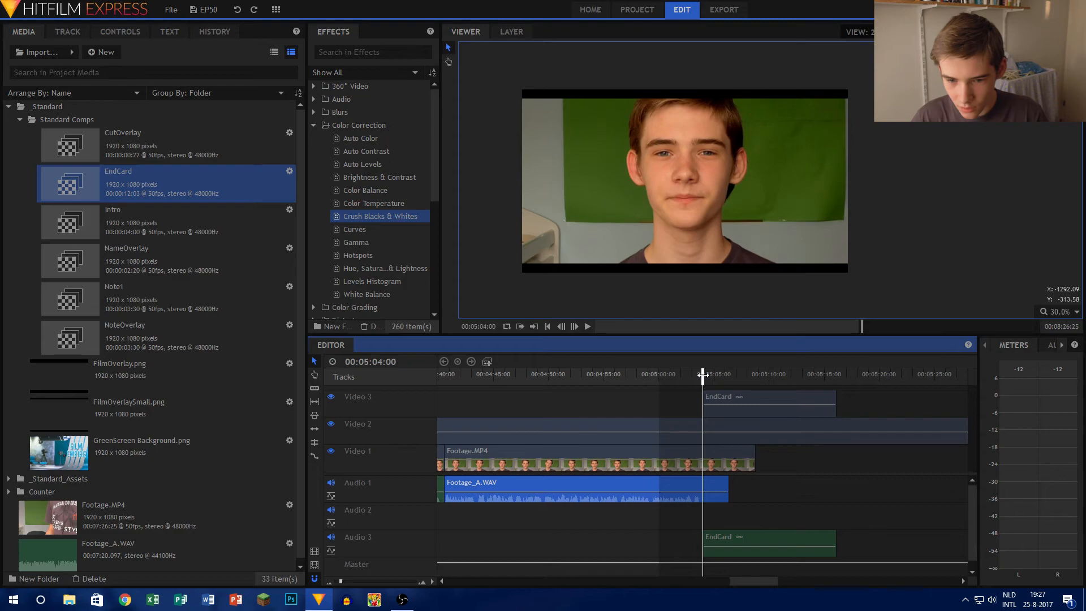
drag(703, 375, 707, 375)
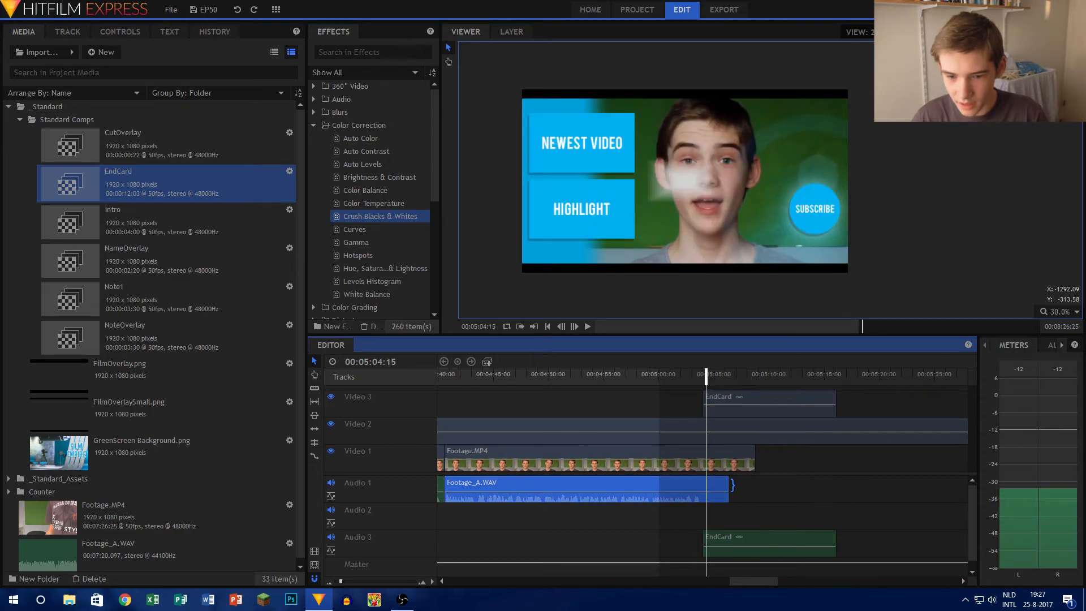
drag(732, 487, 706, 486)
drag(753, 459, 706, 458)
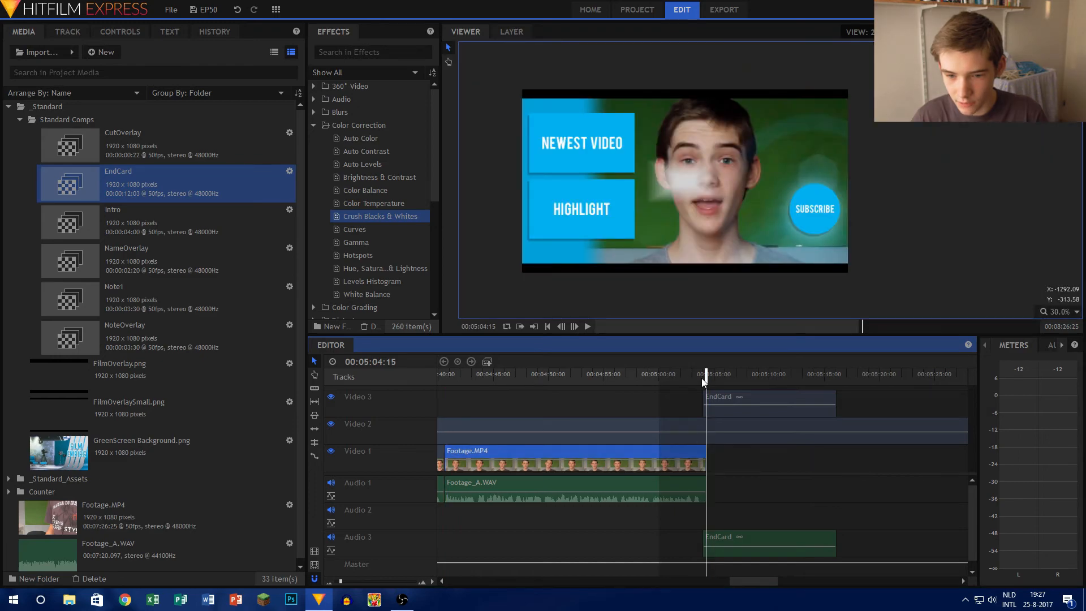
click(697, 375)
click(588, 327)
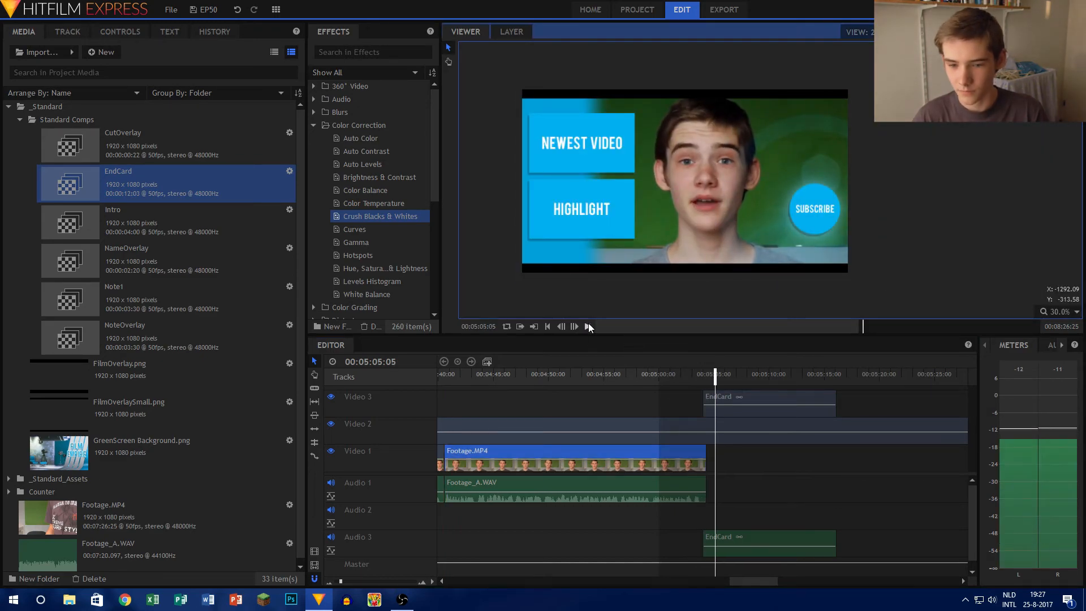
- Shorten the FilmOverlaySmall.png clip on Video 2 so it ends together with the EndCard clip
scroll(846, 434, down, 5)
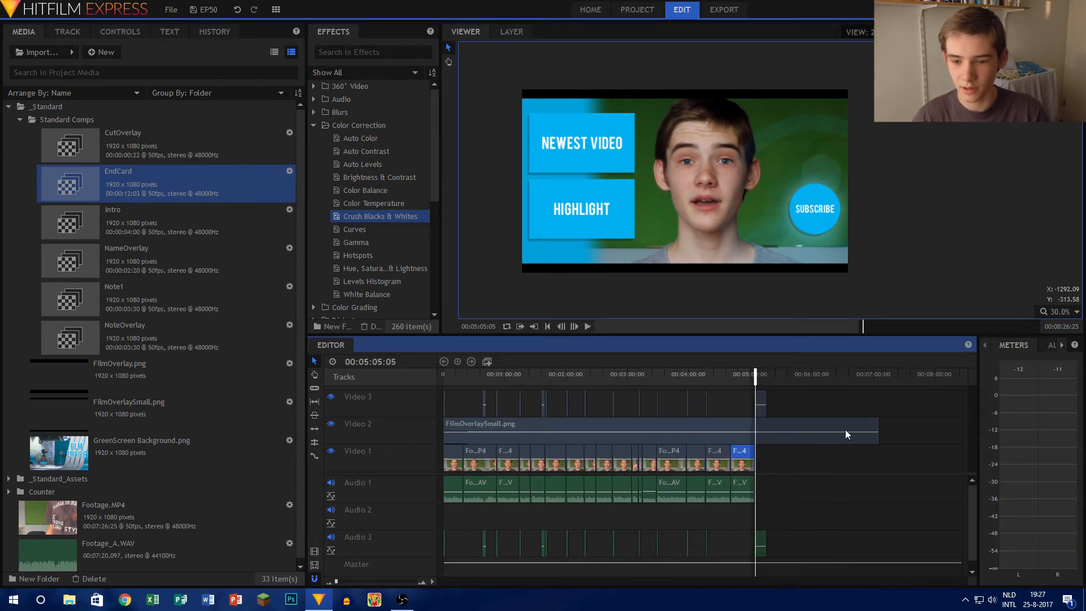
mouse_move(879, 429)
mouse_down()
mouse_move(757, 430)
mouse_move(876, 429)
mouse_up()
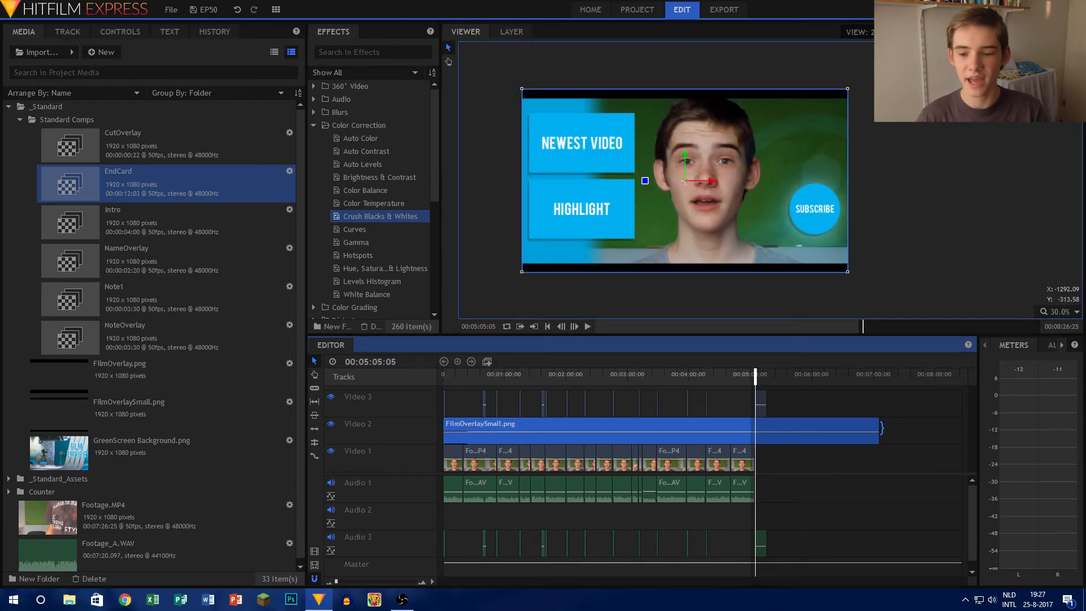
drag(881, 429, 766, 431)
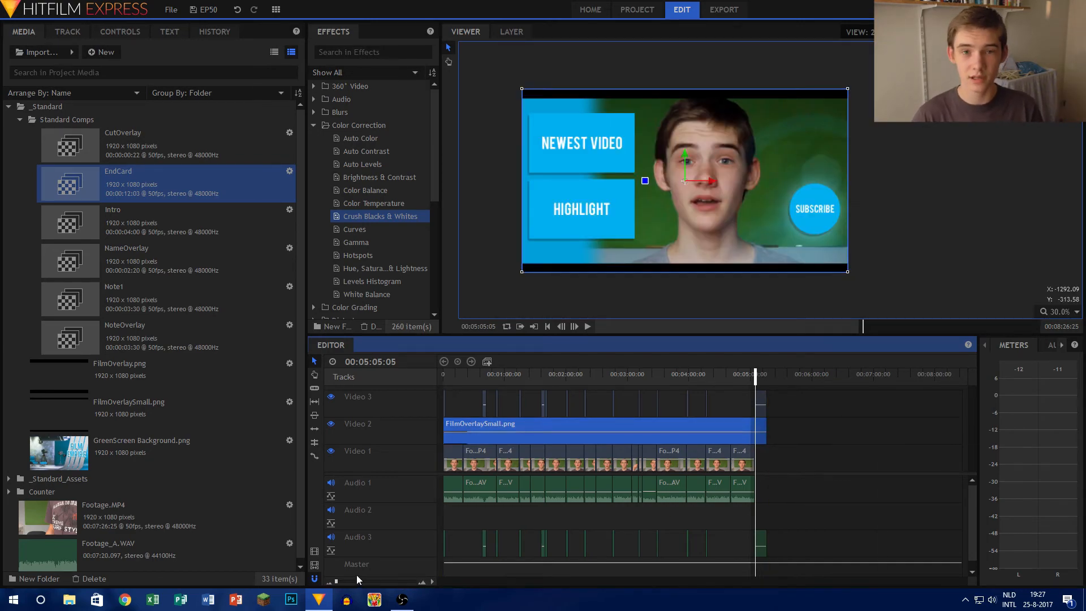